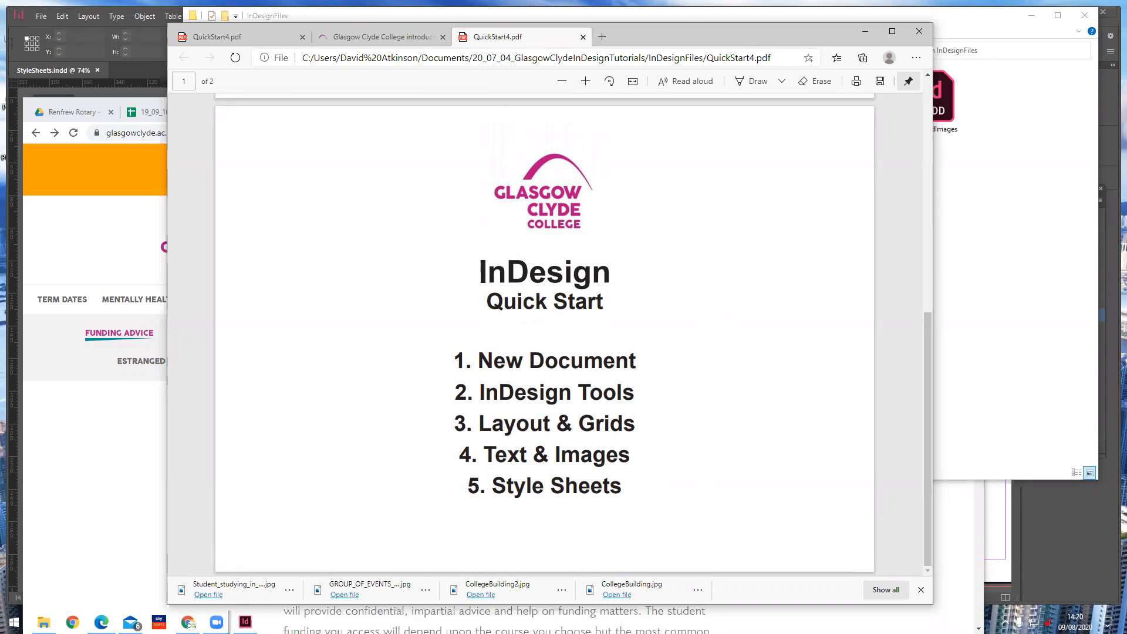
Switch to the StyleSheets document in InDesign and save a copy of it as StyleSheets2.
mouse_move(245, 622)
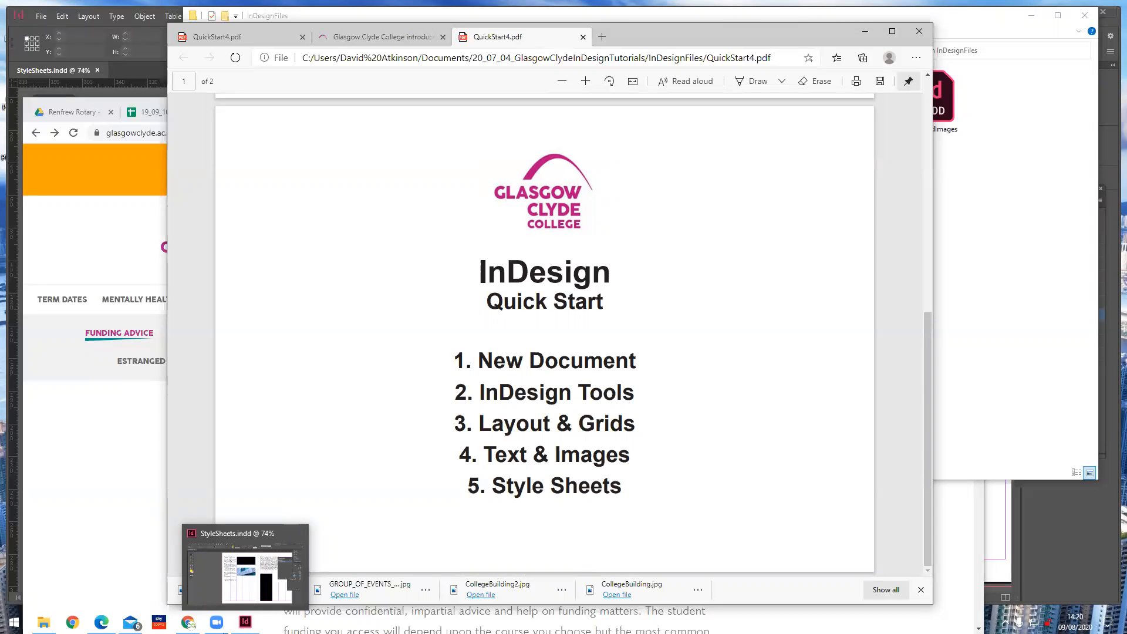
left_click(301, 584)
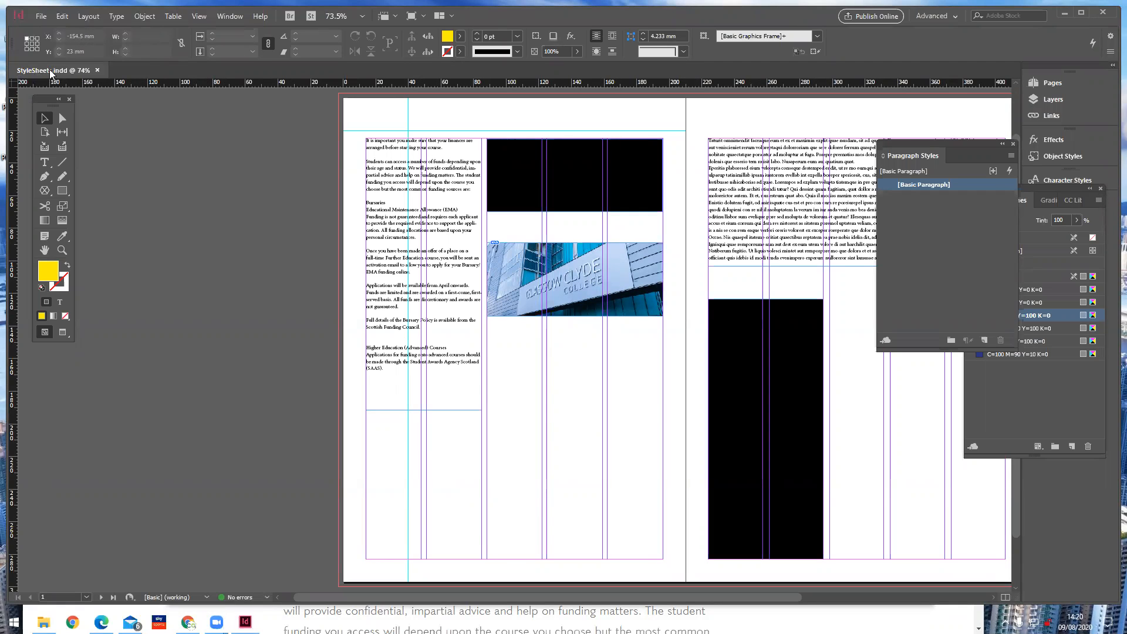
left_click(42, 17)
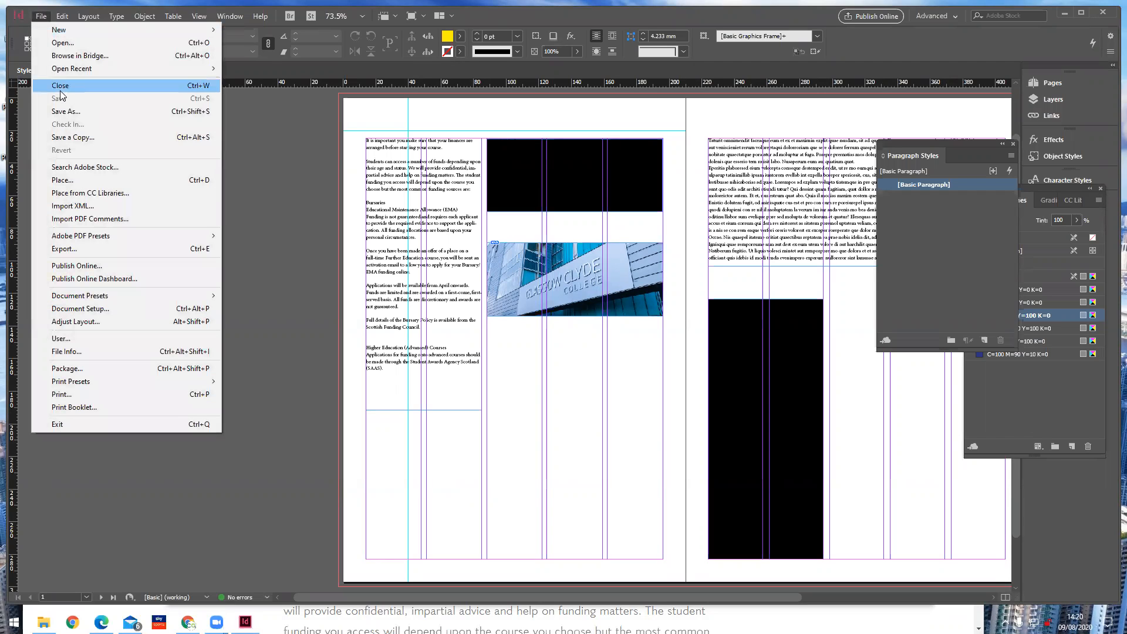
left_click(71, 111)
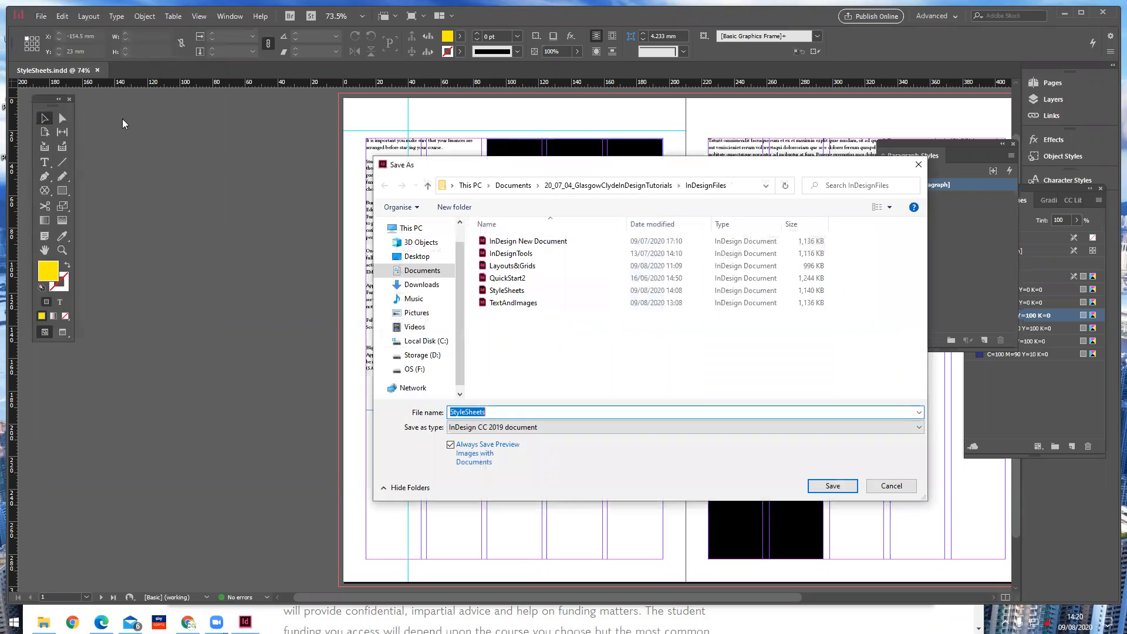
left_click(497, 411)
type("2")
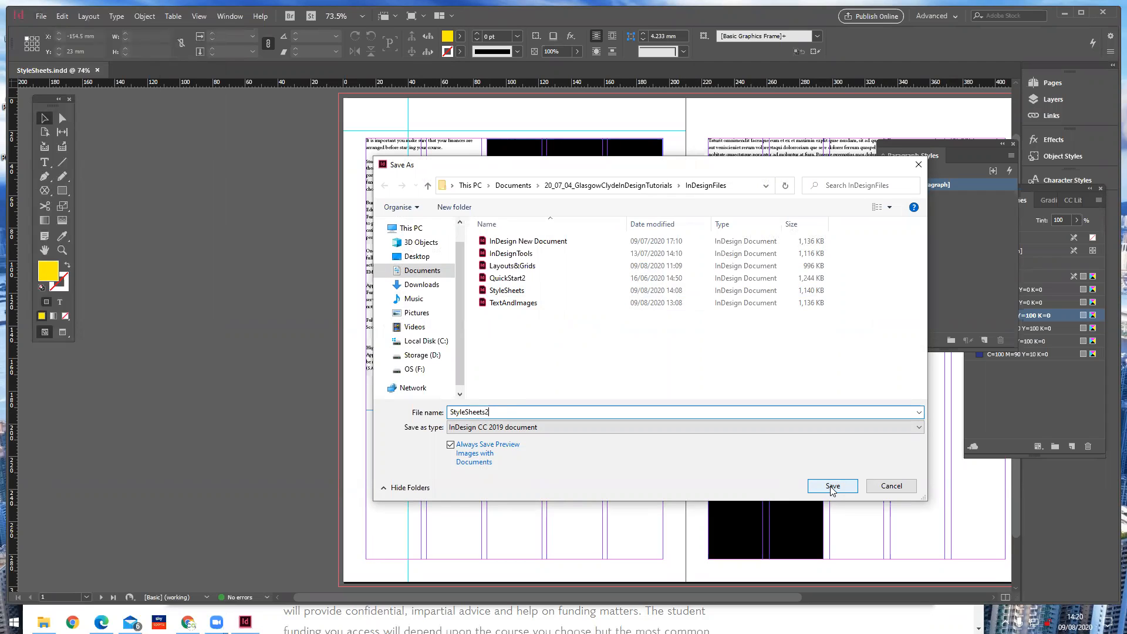
left_click(830, 488)
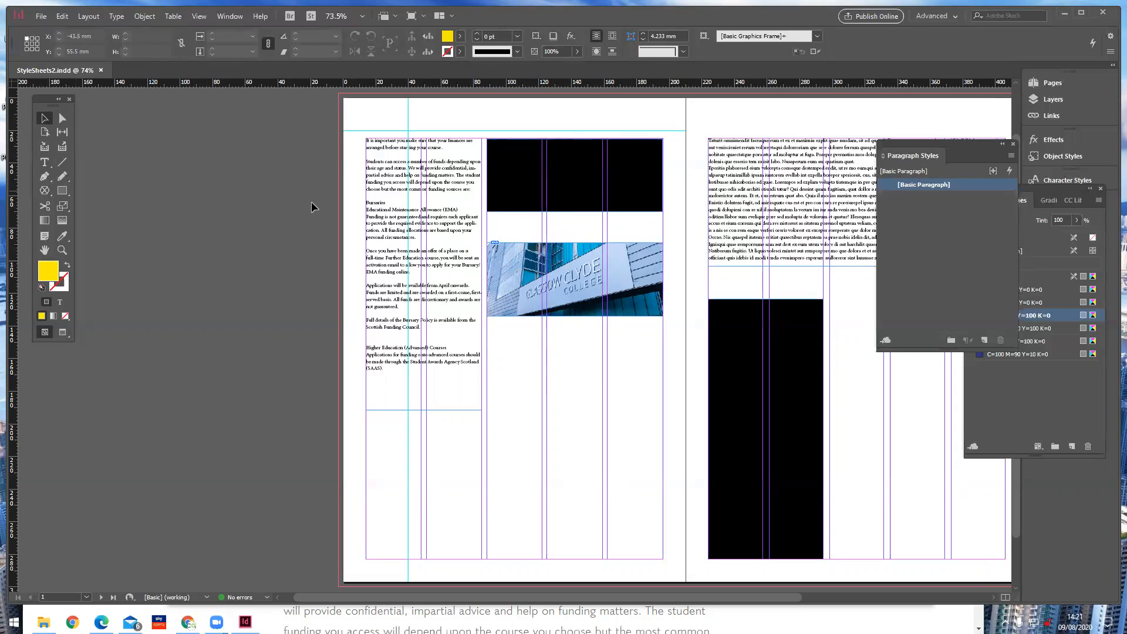
Set the Y position of the first-column text frame on the left page to 70 mm.
left_click(386, 189)
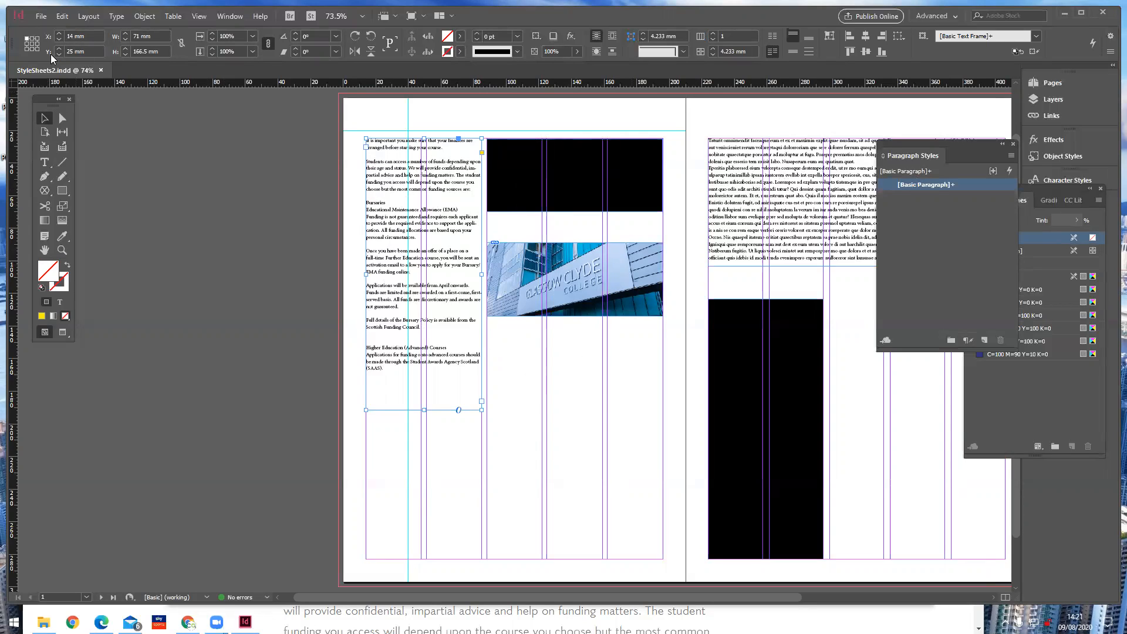
double_click(69, 51)
type("70")
key("Return")
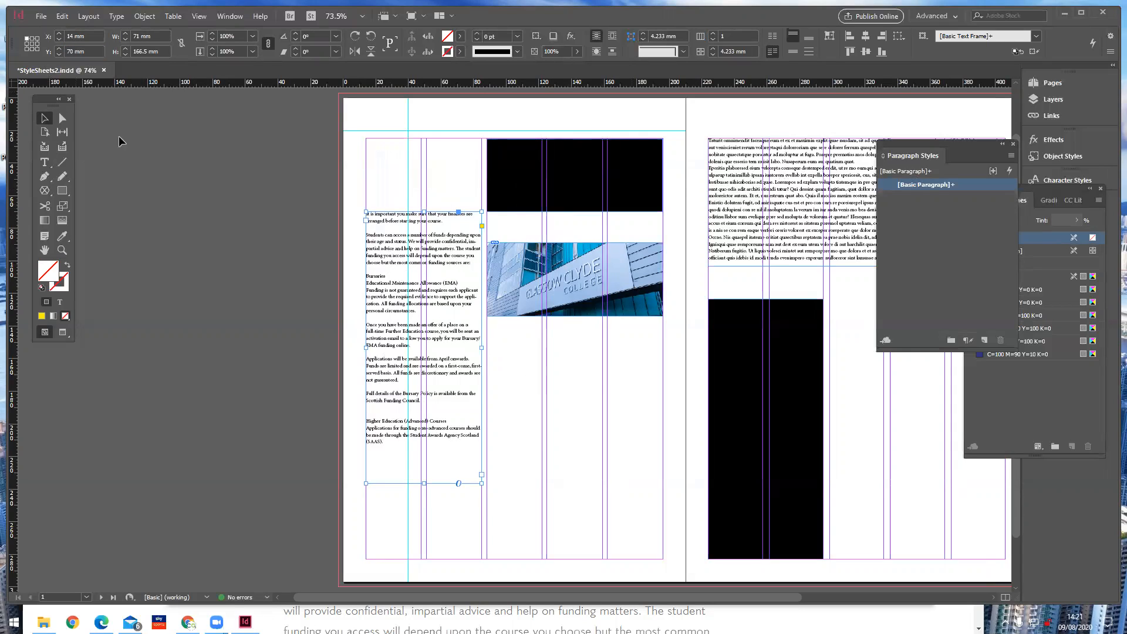
Move the black box and the college building photo on the left page down together to a Y position of 70 mm.
left_click(502, 329)
left_click_drag(585, 343, 594, 302)
left_click_drag(586, 364, 646, 195)
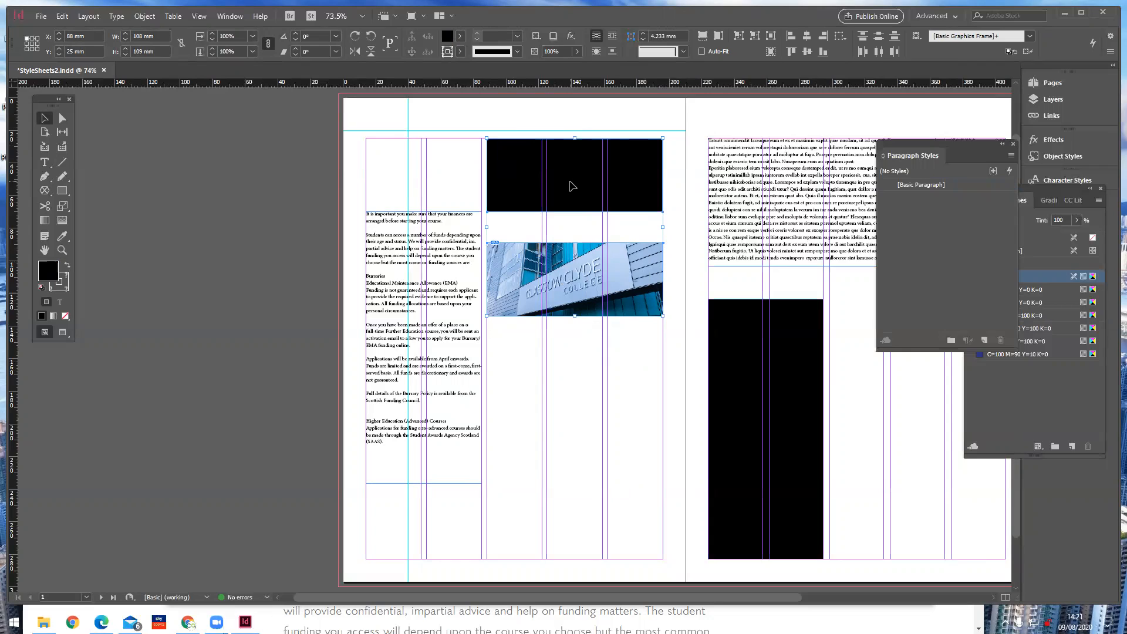
left_click_drag(572, 186, 573, 259)
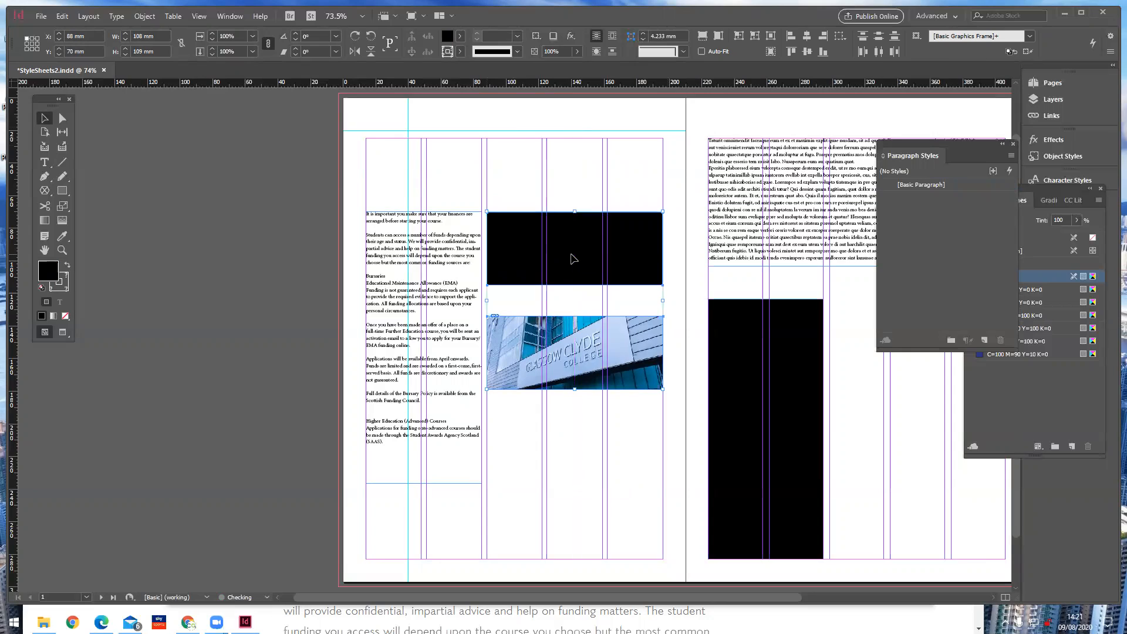
left_click(527, 427)
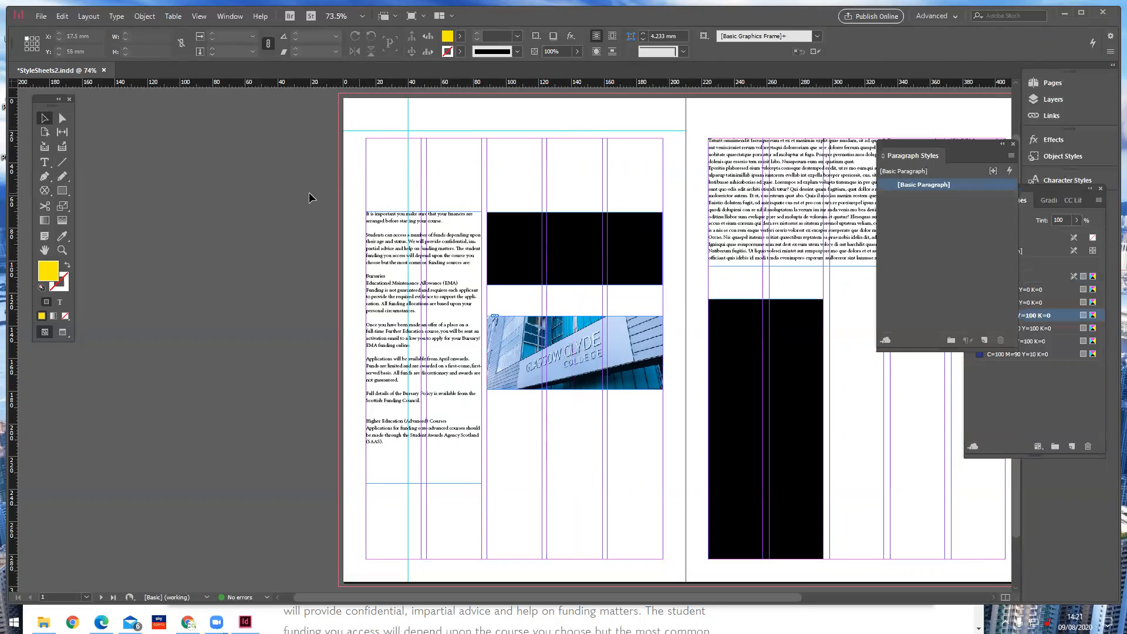
Draw a heading text frame about 182 by 34.5 mm at the left page's top margin and set its font to Century Gothic.
left_click(44, 163)
left_click_drag(366, 139, 666, 200)
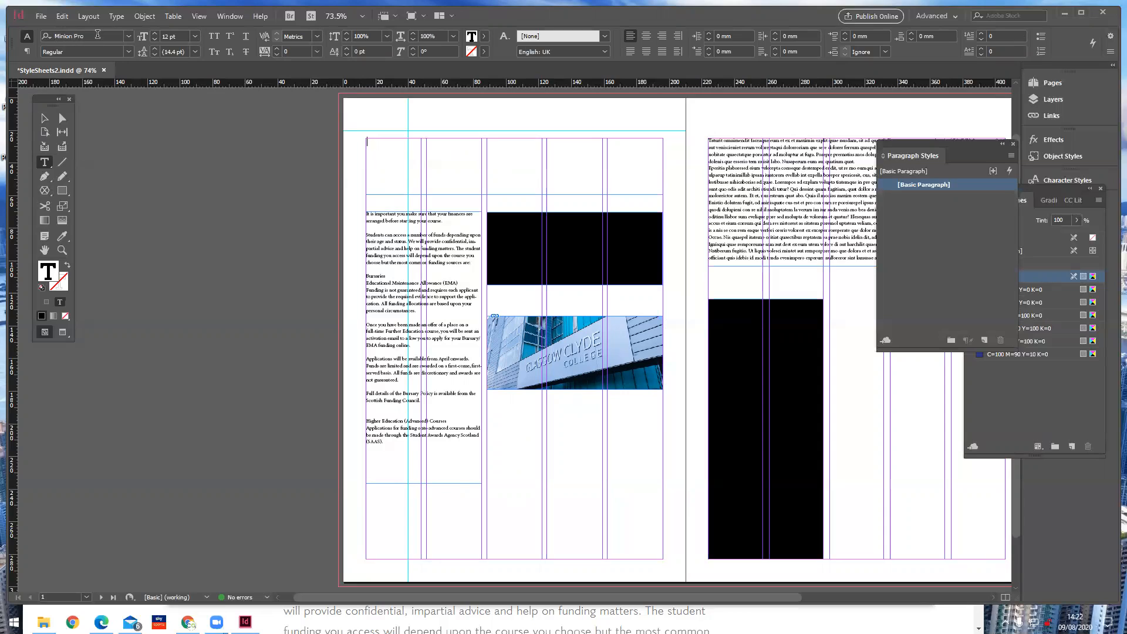
left_click(130, 38)
scroll(112, 268, "down", 5)
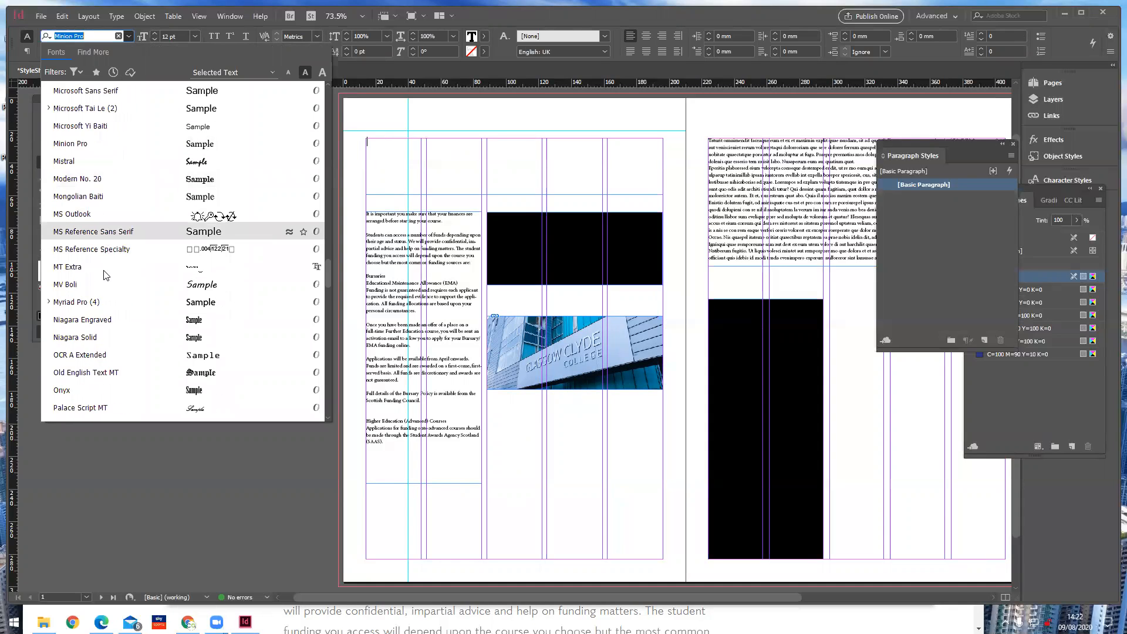
scroll(105, 275, "down", 3)
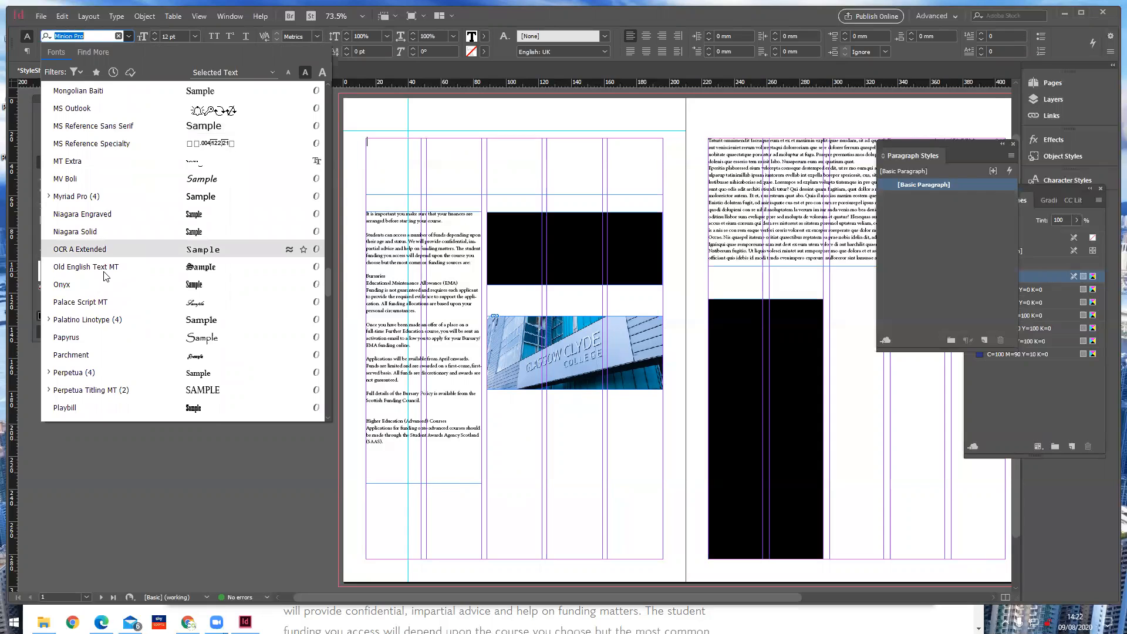
scroll(105, 276, "down", 2)
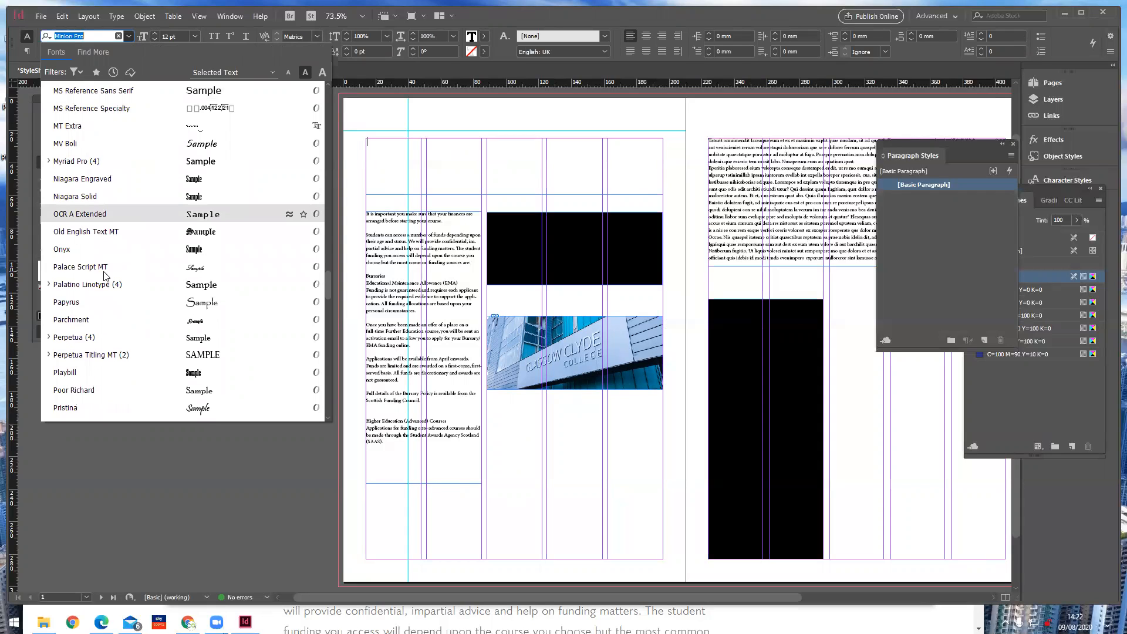
scroll(106, 276, "up", 15)
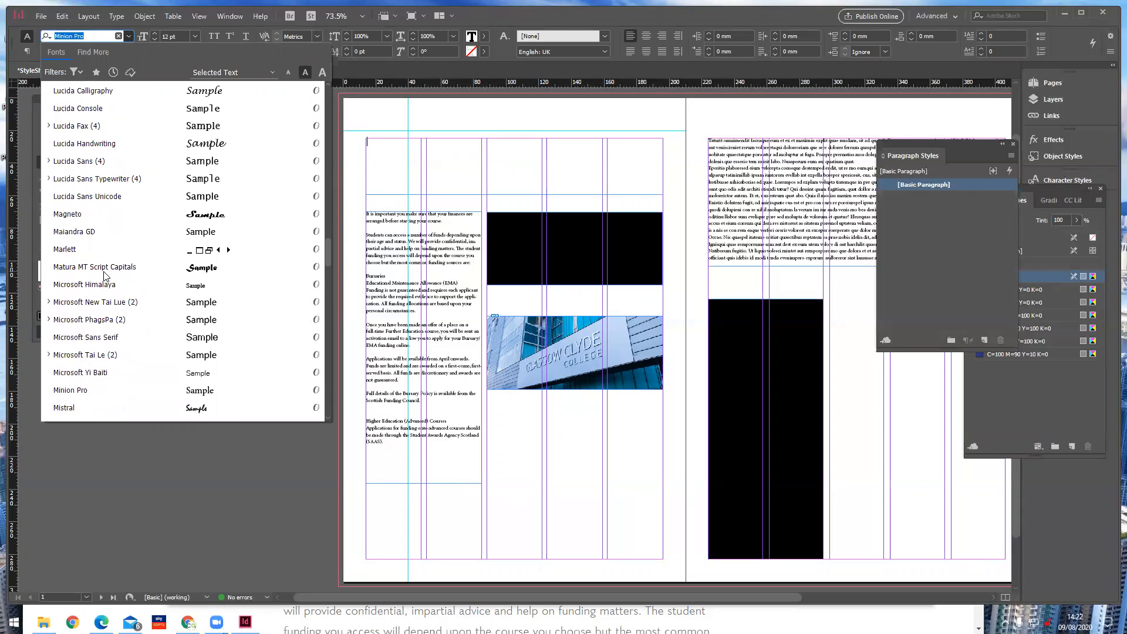
scroll(104, 230, "up", 10)
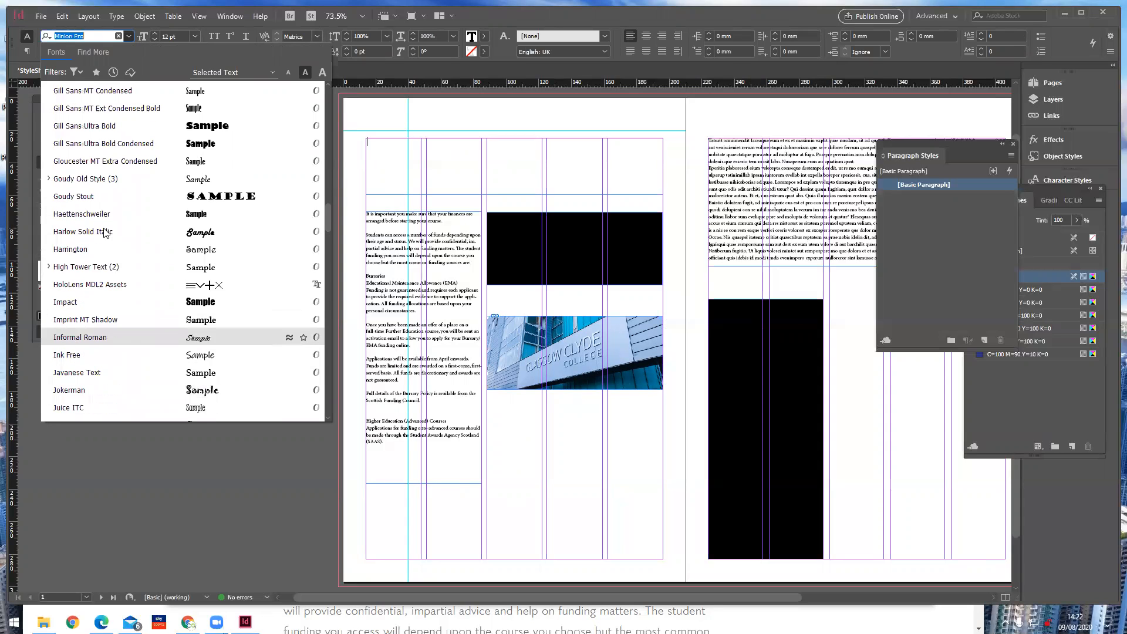
scroll(105, 231, "up", 9)
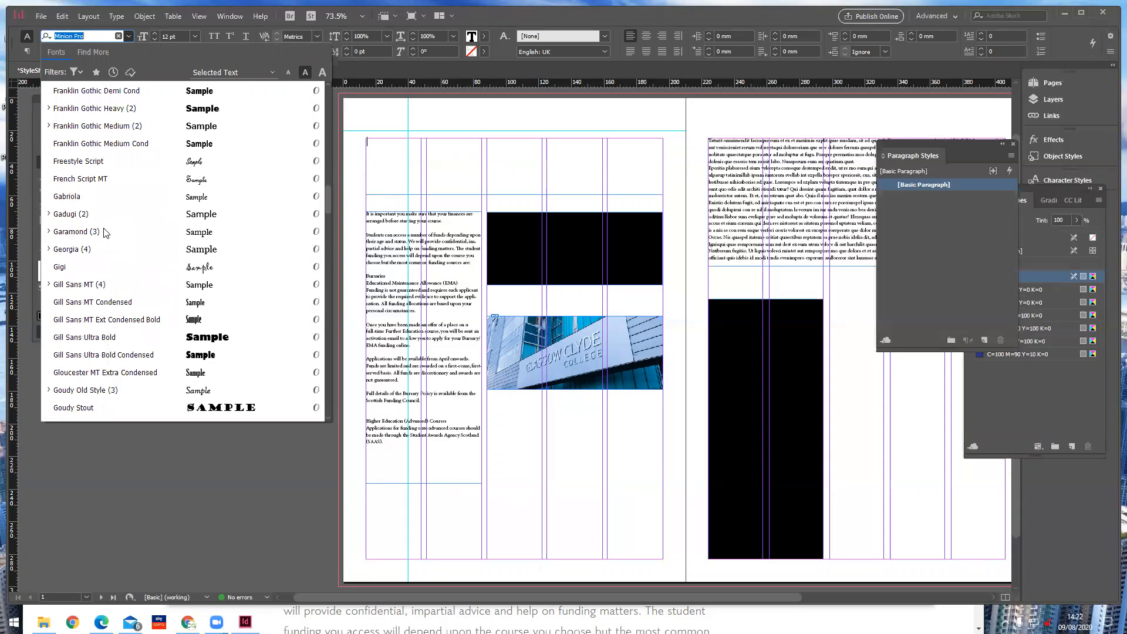
scroll(104, 232, "up", 9)
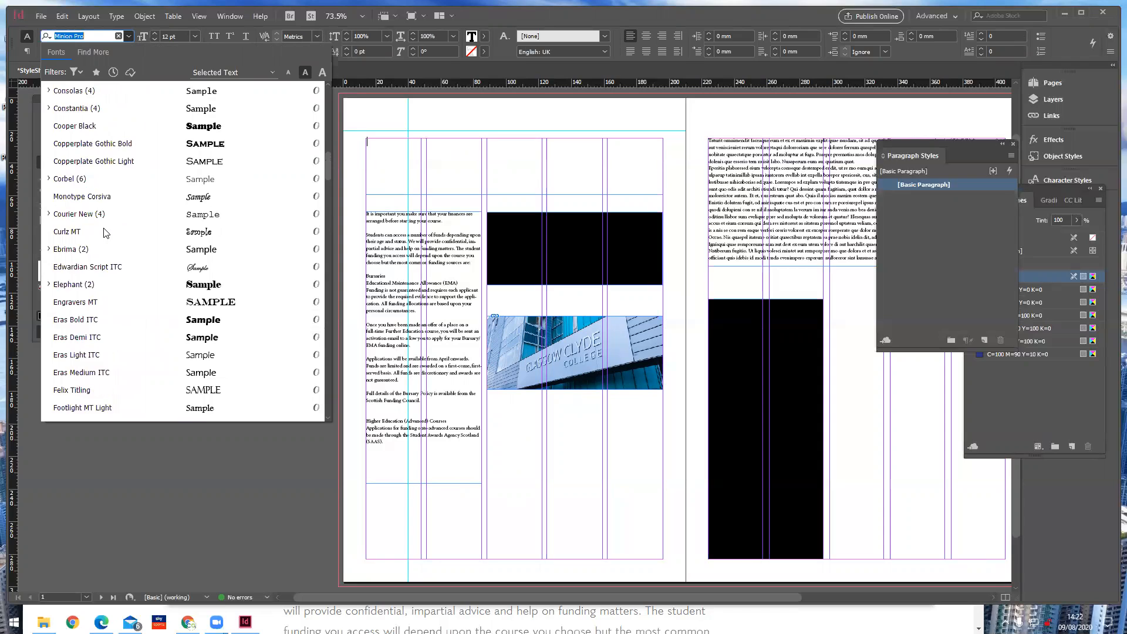
scroll(104, 232, "up", 3)
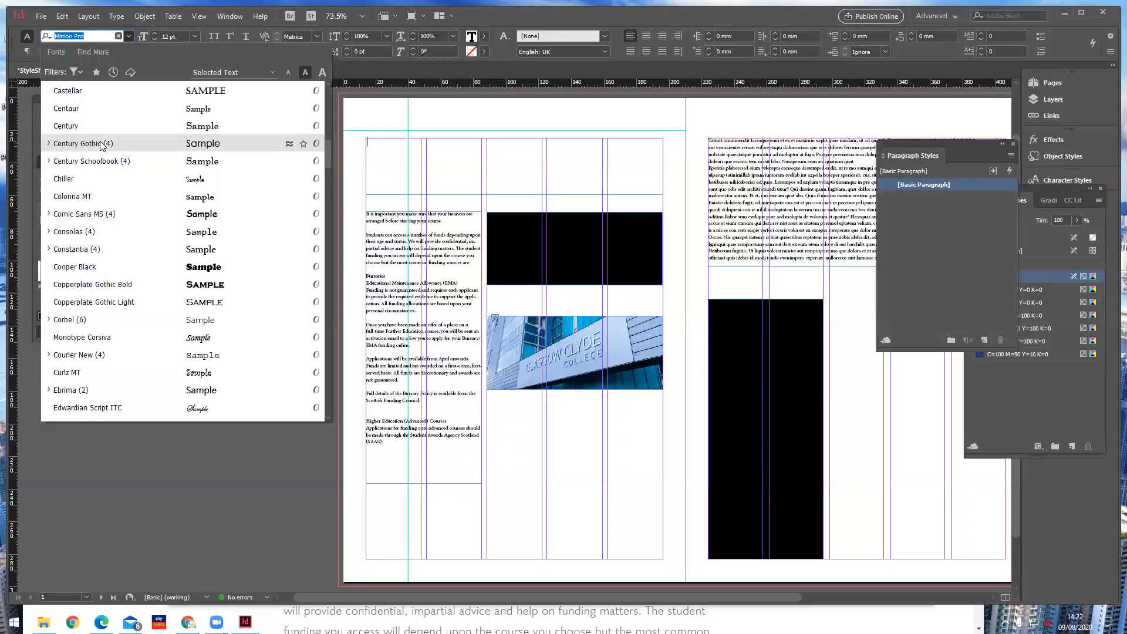
left_click(101, 145)
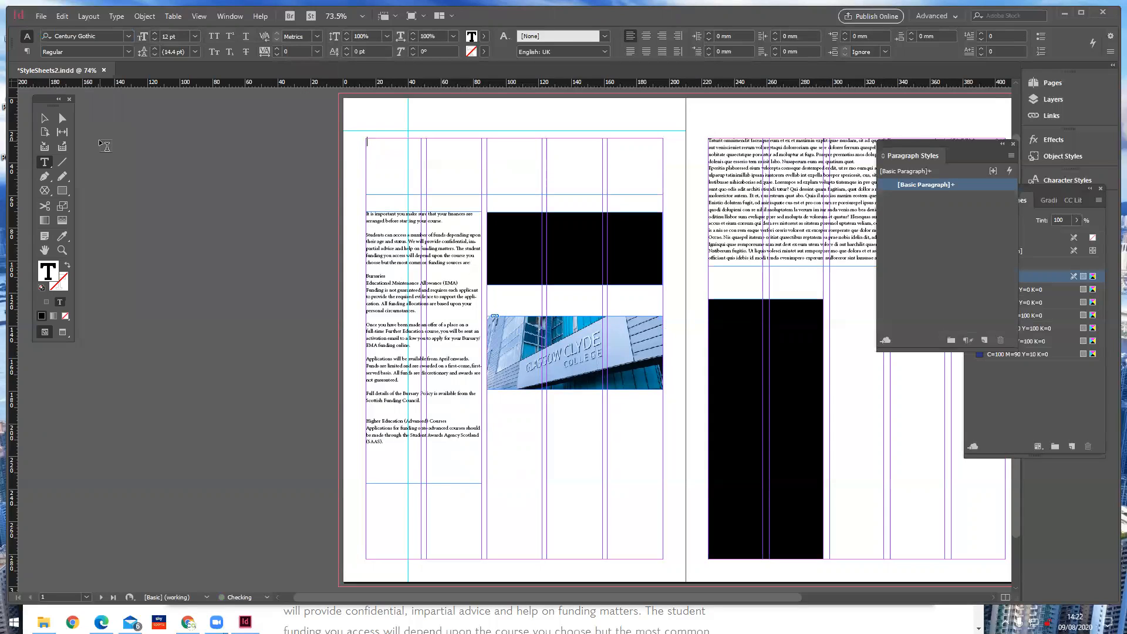
Set the heading frame's text style to Bold and its font size to 48 pt.
left_click(126, 52)
left_click(101, 88)
left_click(195, 36)
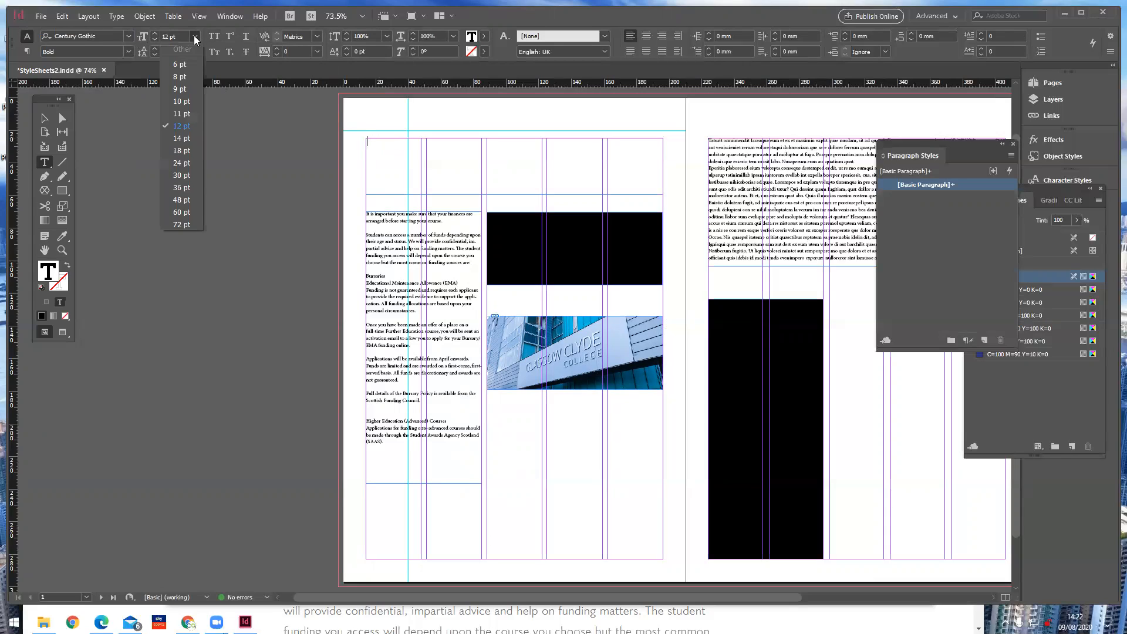
left_click(181, 200)
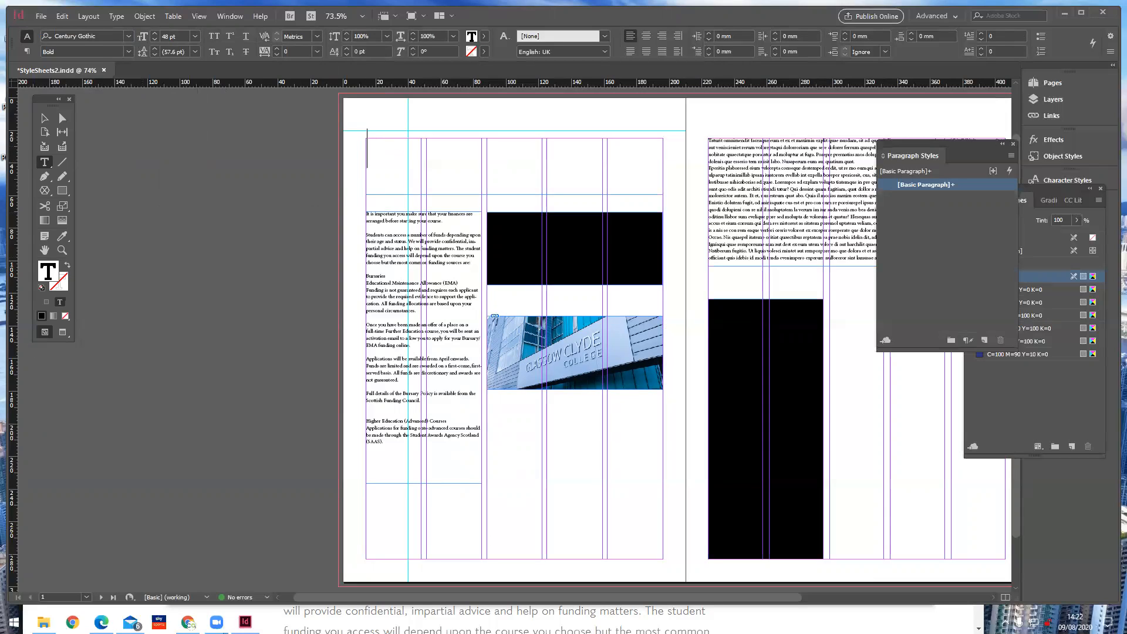
Switch to the college funding page in Chrome and copy its "Funding Advice" heading.
key("alt+Tab")
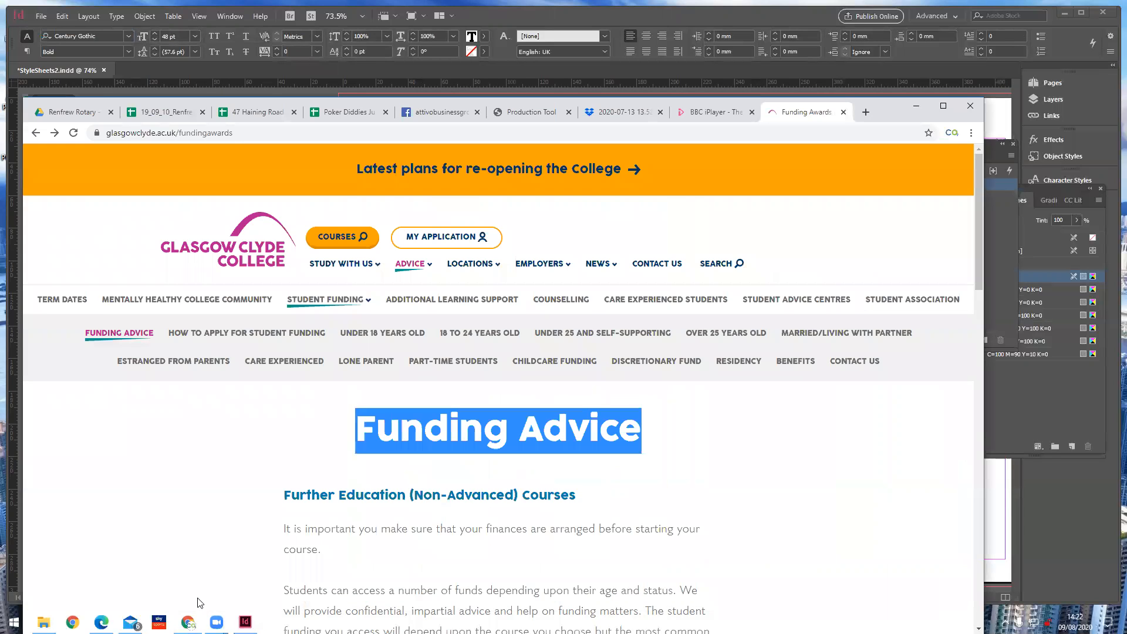
scroll(247, 431, "down", 8)
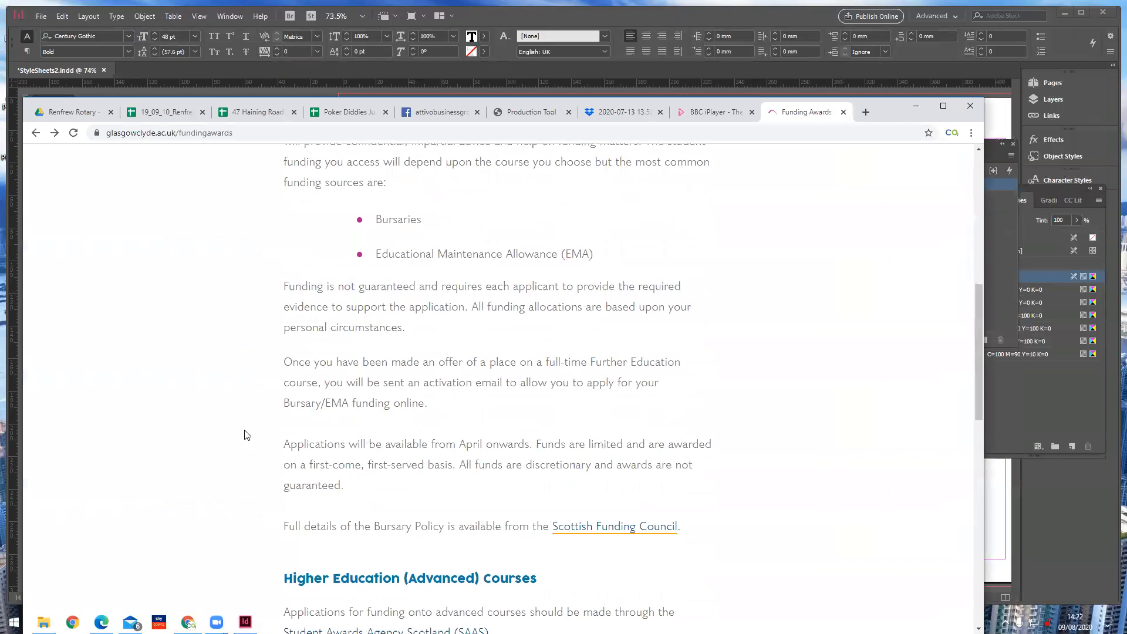
scroll(245, 434, "down", 4)
scroll(245, 434, "up", 20)
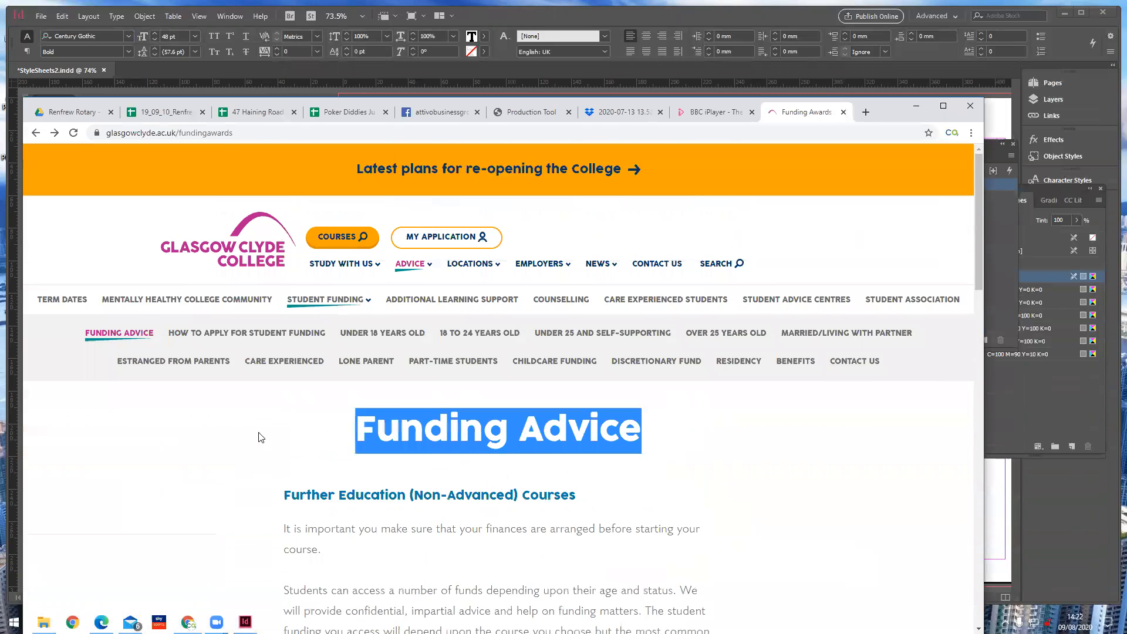
left_click_drag(359, 433, 484, 434)
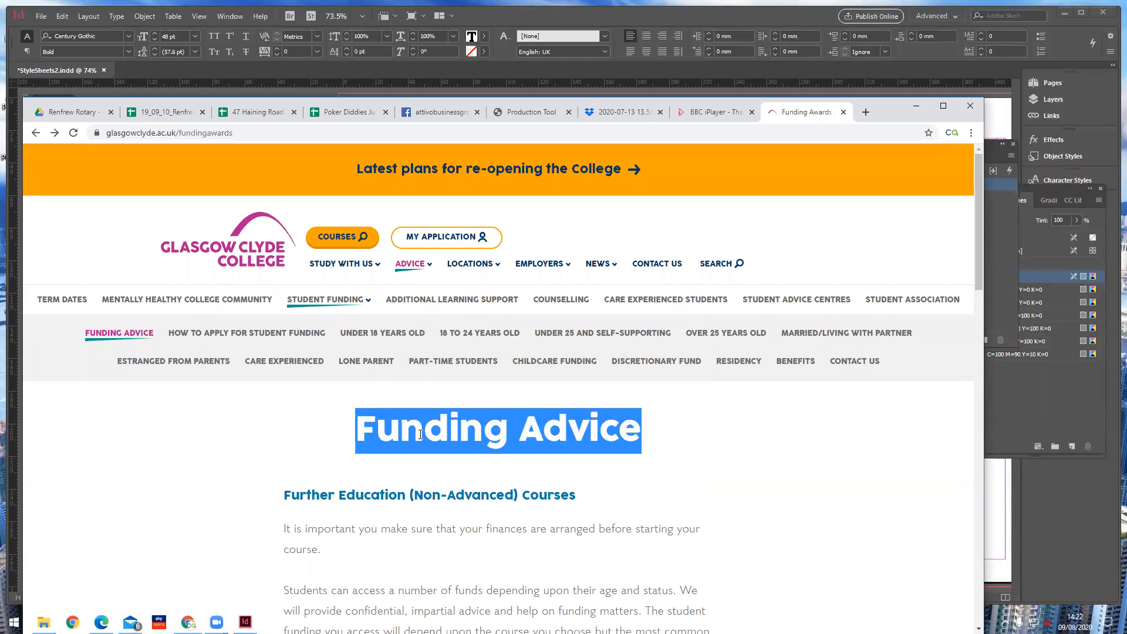
right_click(567, 437)
left_click(585, 448)
Return to InDesign and paste the copied heading into the empty text frame at the page's top margin.
left_click(245, 622)
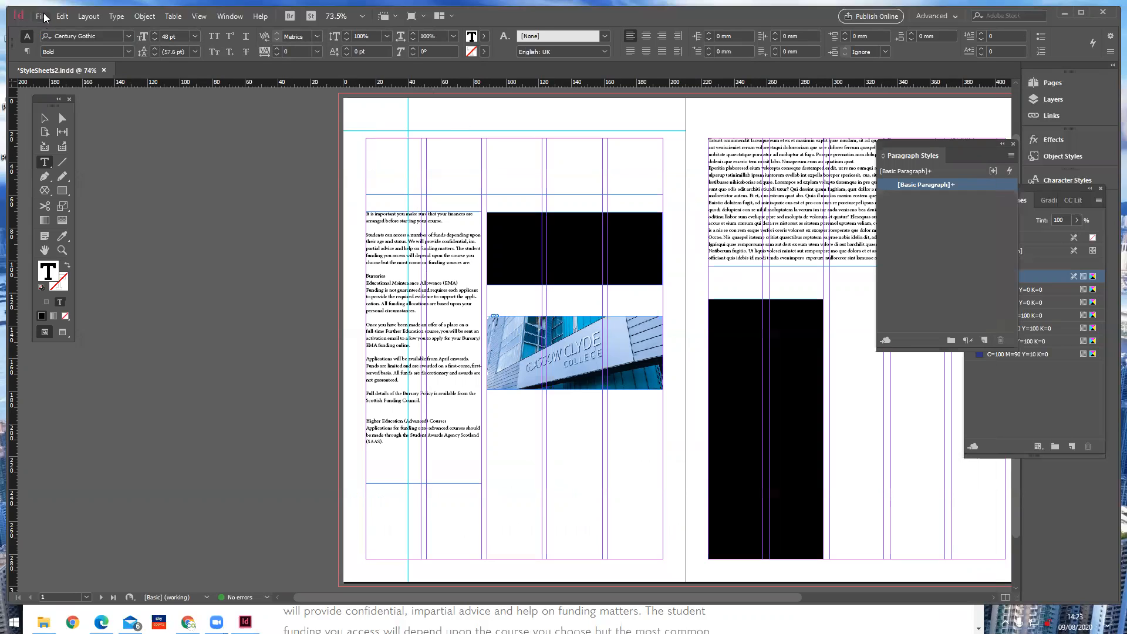
left_click(62, 17)
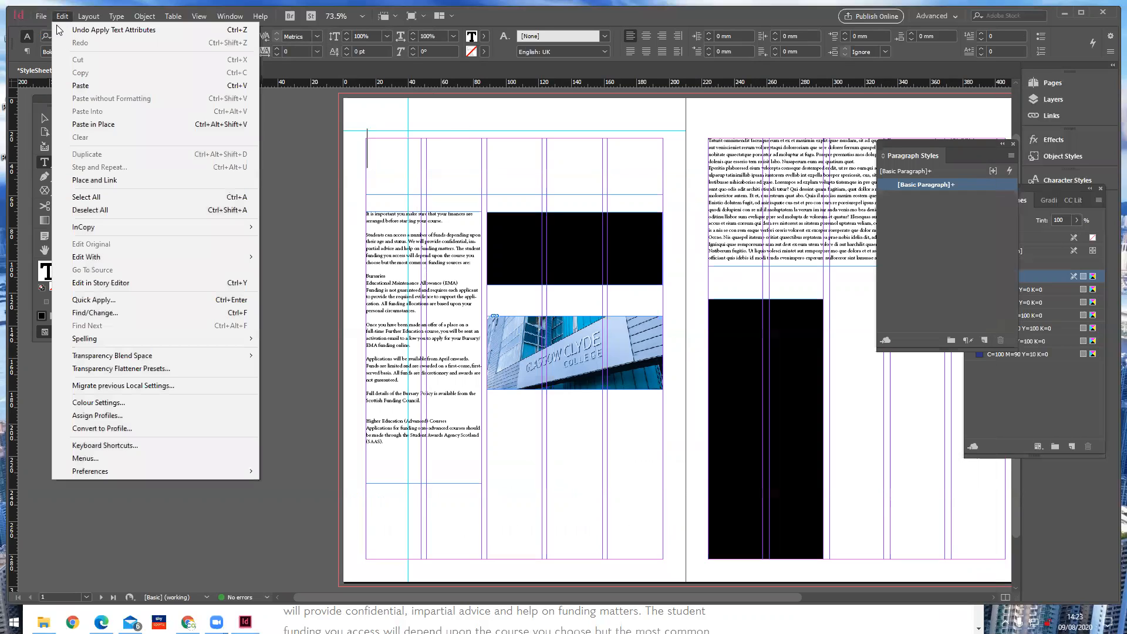
left_click(81, 88)
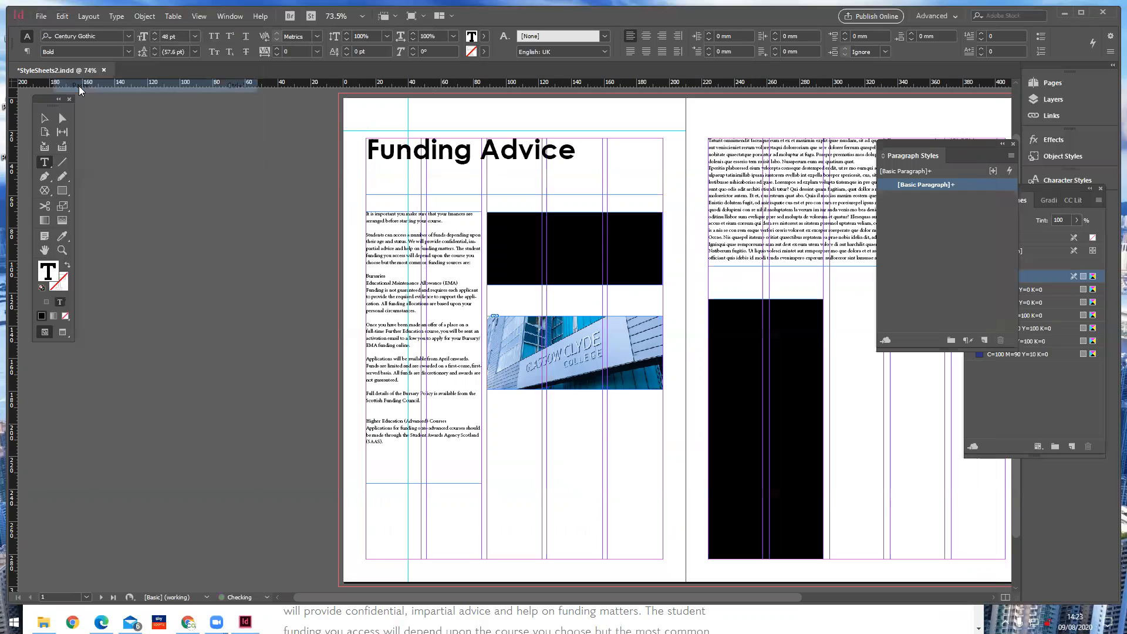
Colour the "Funding Advice" heading text with the magenta swatch C=0 M=100 Y=0 K=0.
triple_click(400, 154)
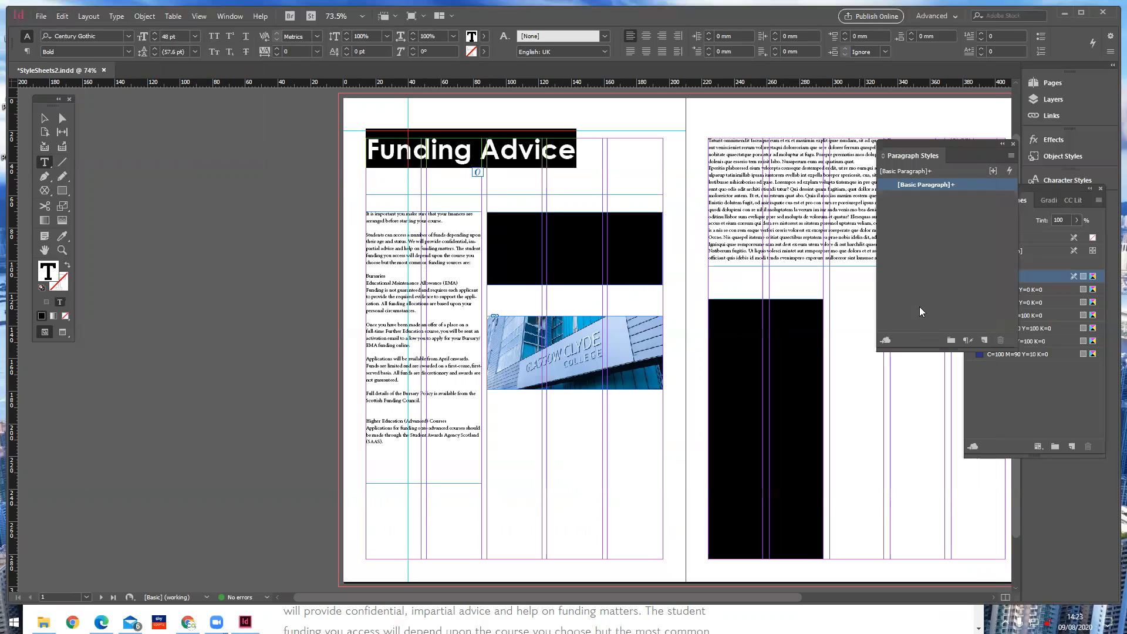
left_click(1011, 382)
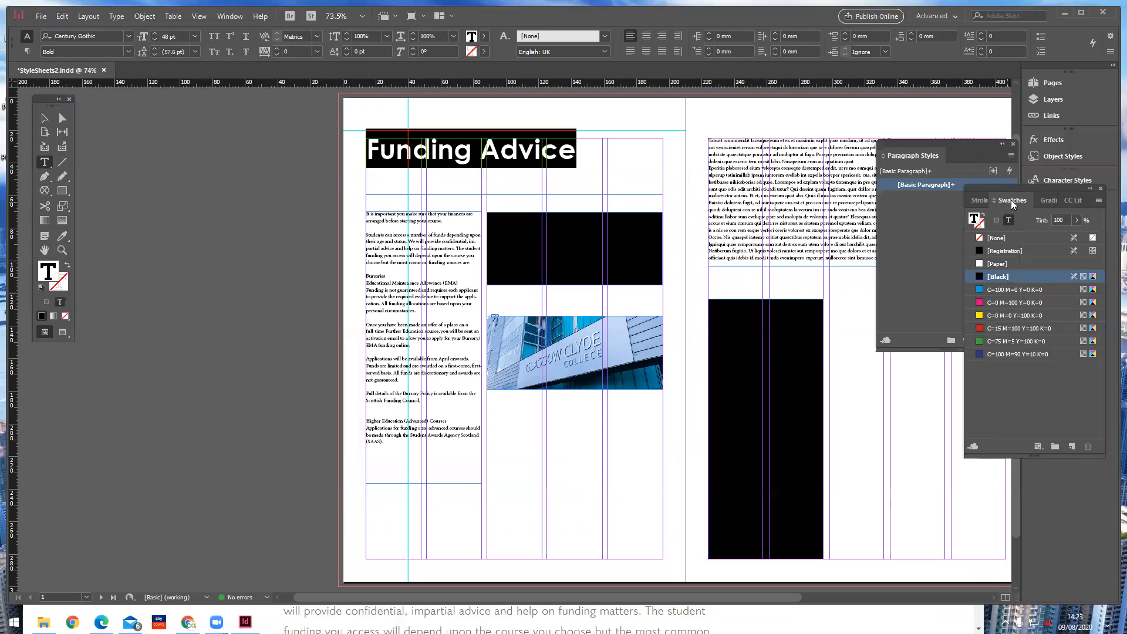
left_click(1009, 304)
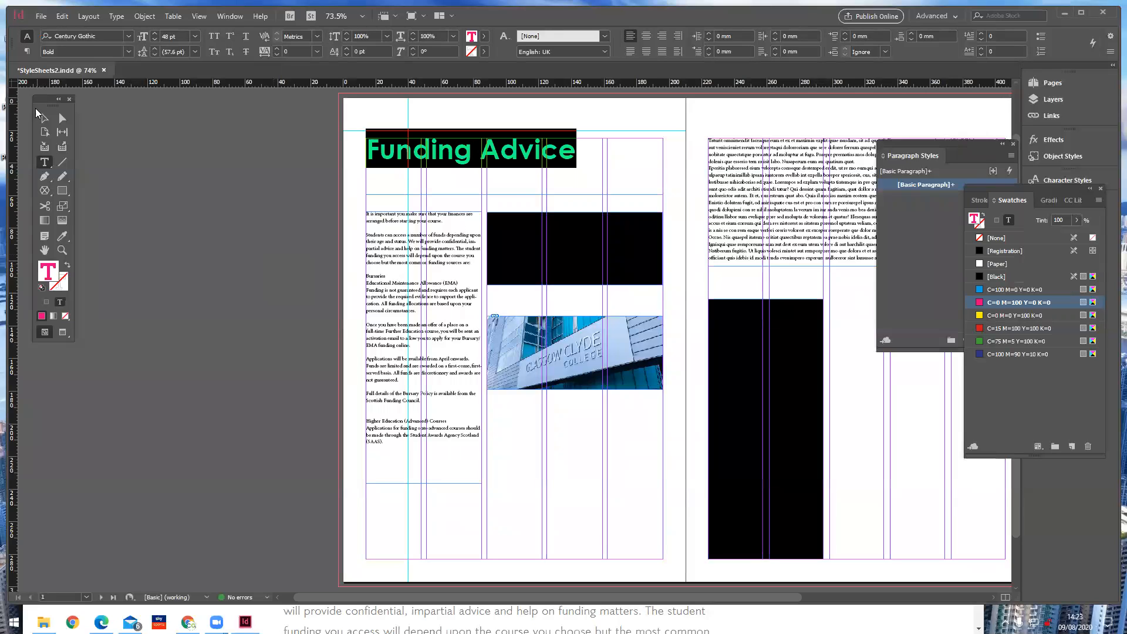
Leave text editing, deselect the heading frame and show the layout in Preview mode without guides and frame edges.
key("Escape")
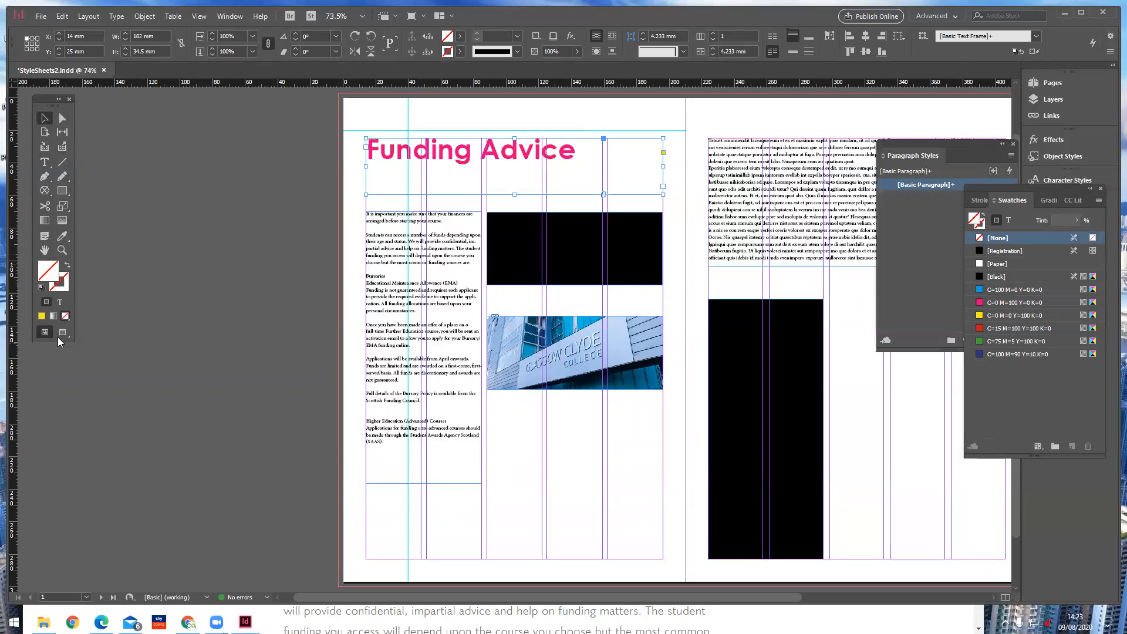
left_click(63, 332)
left_click(127, 327)
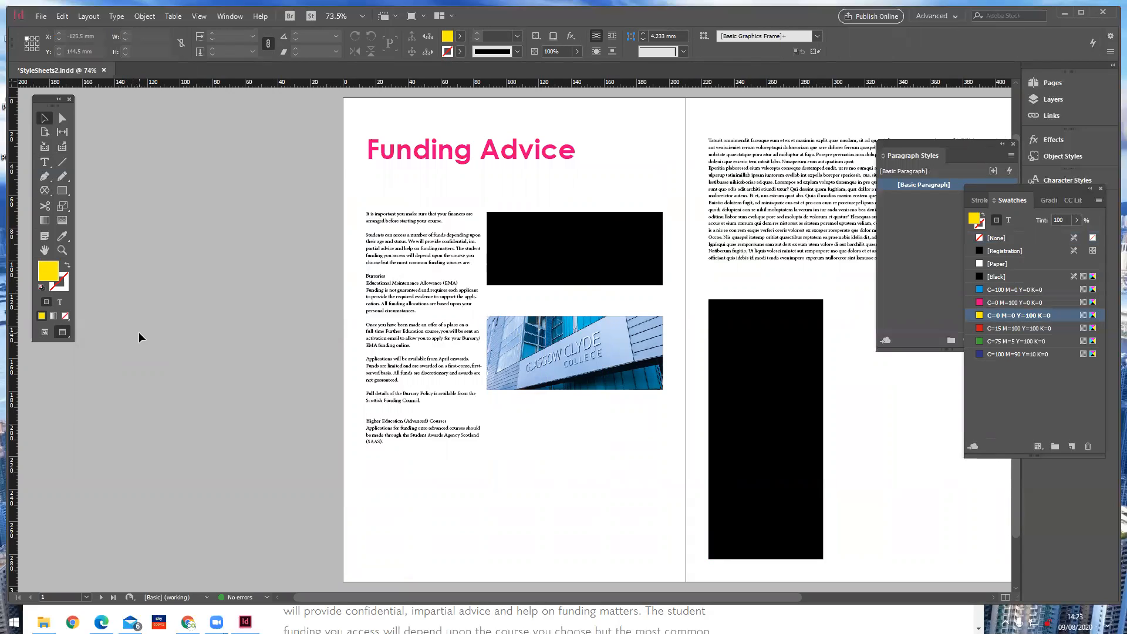
Select the "Funding Advice" heading frame and return the layout to Normal view with guides and frame edges.
left_click(403, 155)
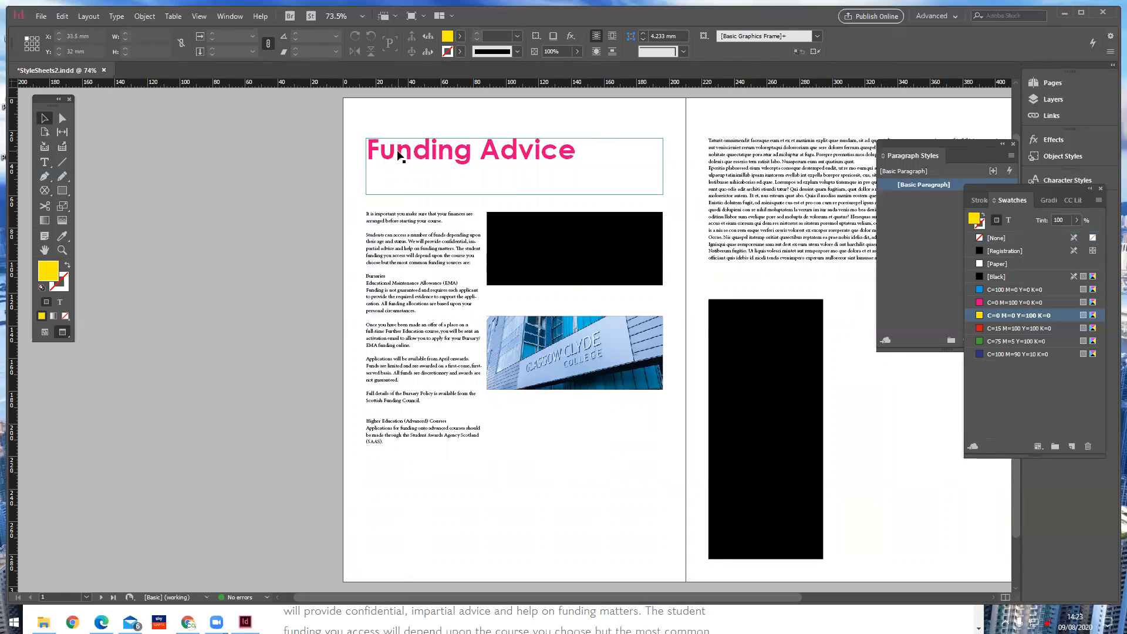
left_click(66, 315)
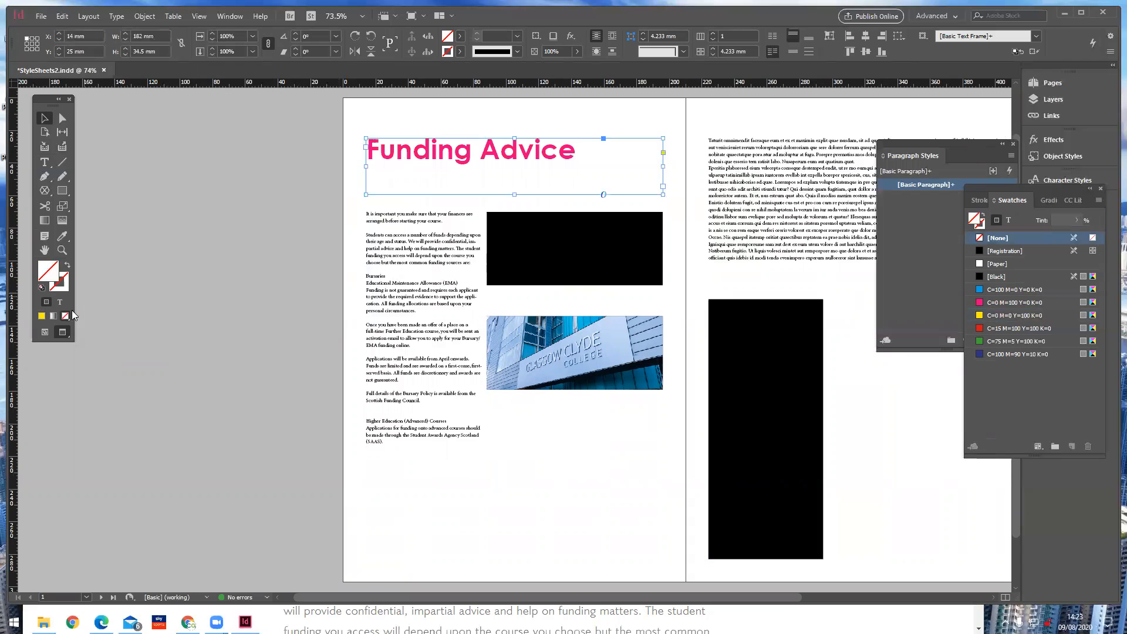
left_click(46, 331)
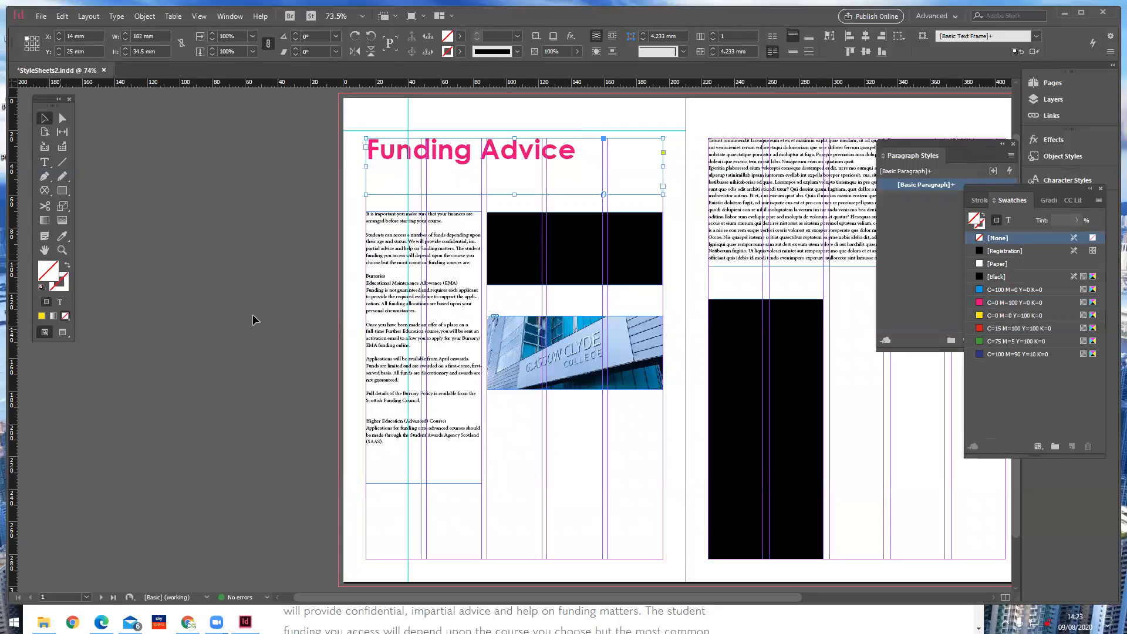
Set the whole body text in the column below the heading to Century Gothic Regular, and deselect it.
left_click(46, 163)
left_click(369, 218)
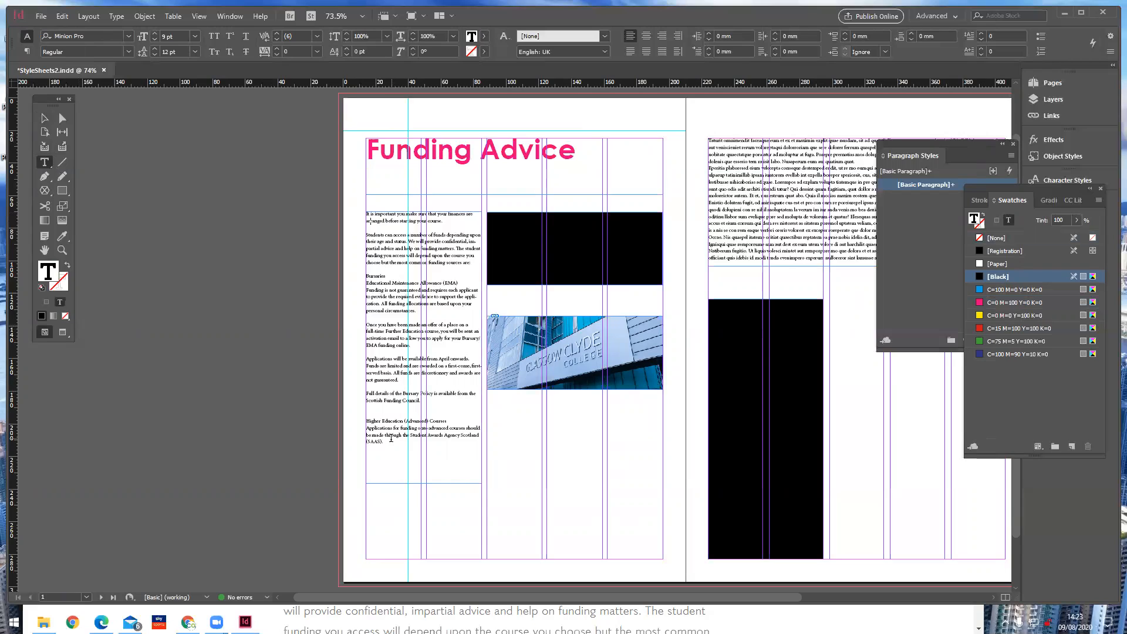
left_click_drag(388, 443, 359, 209)
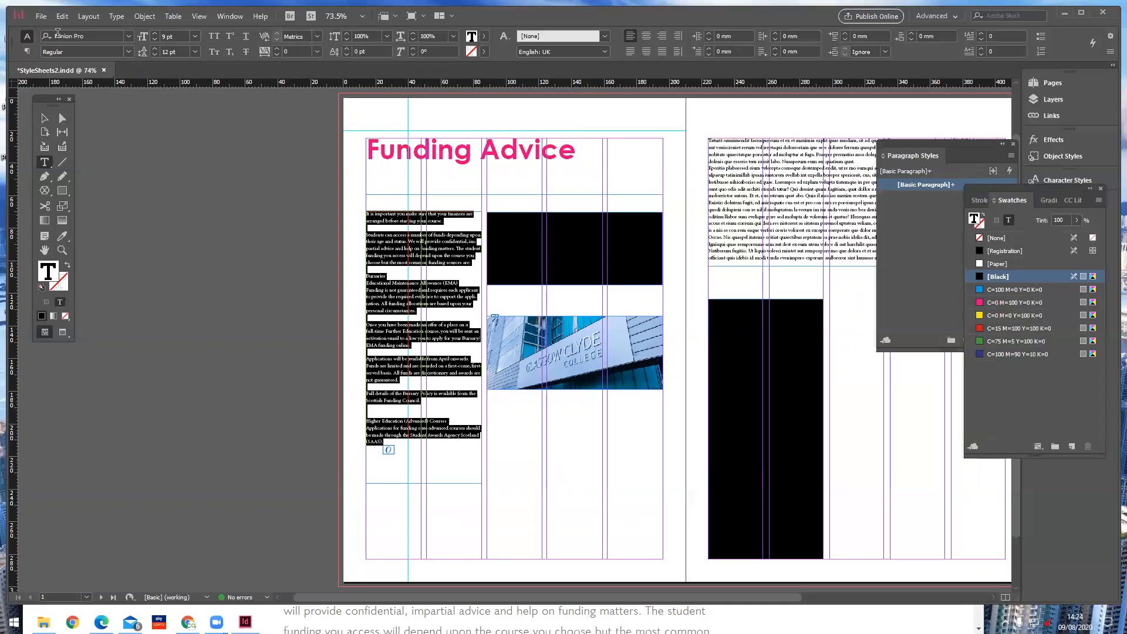
left_click(83, 36)
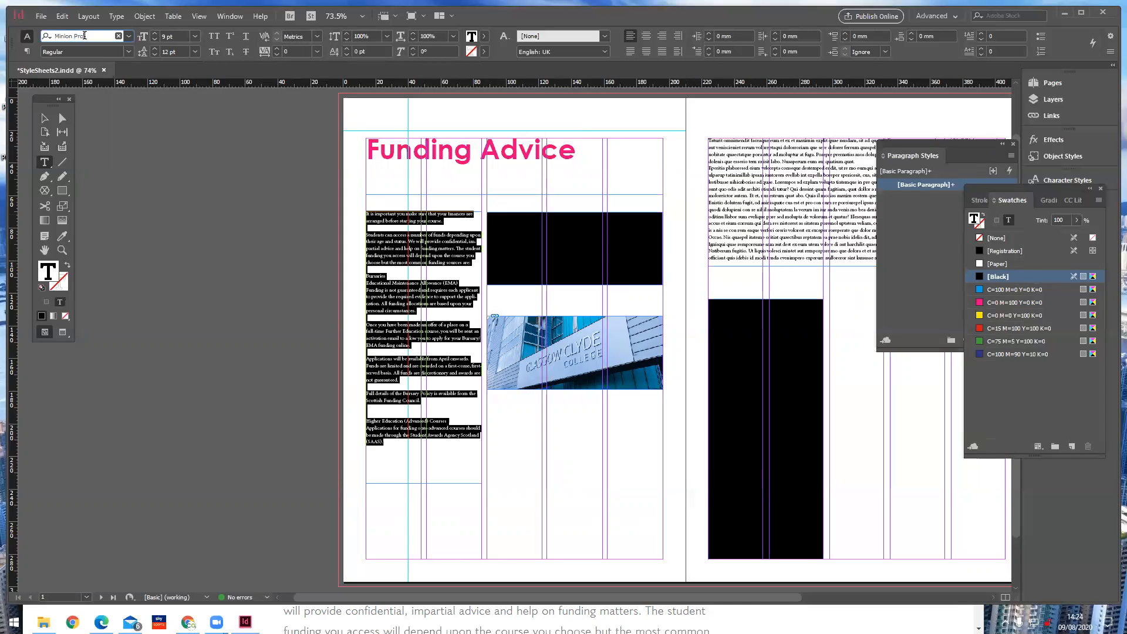
left_click_drag(86, 35, 50, 35)
type("ce")
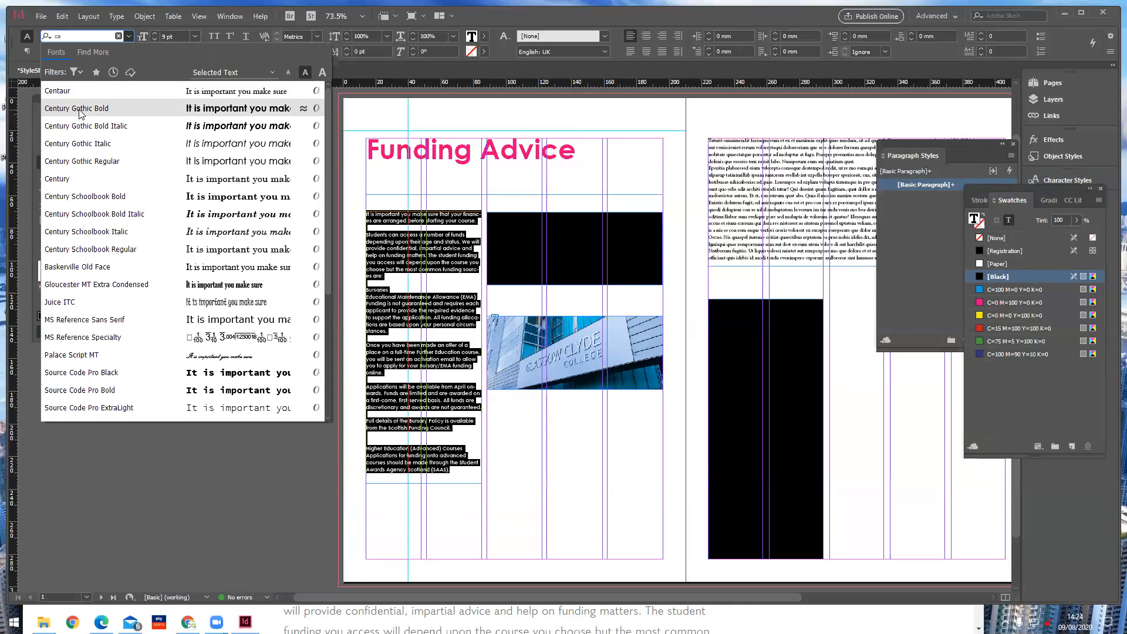
left_click(81, 164)
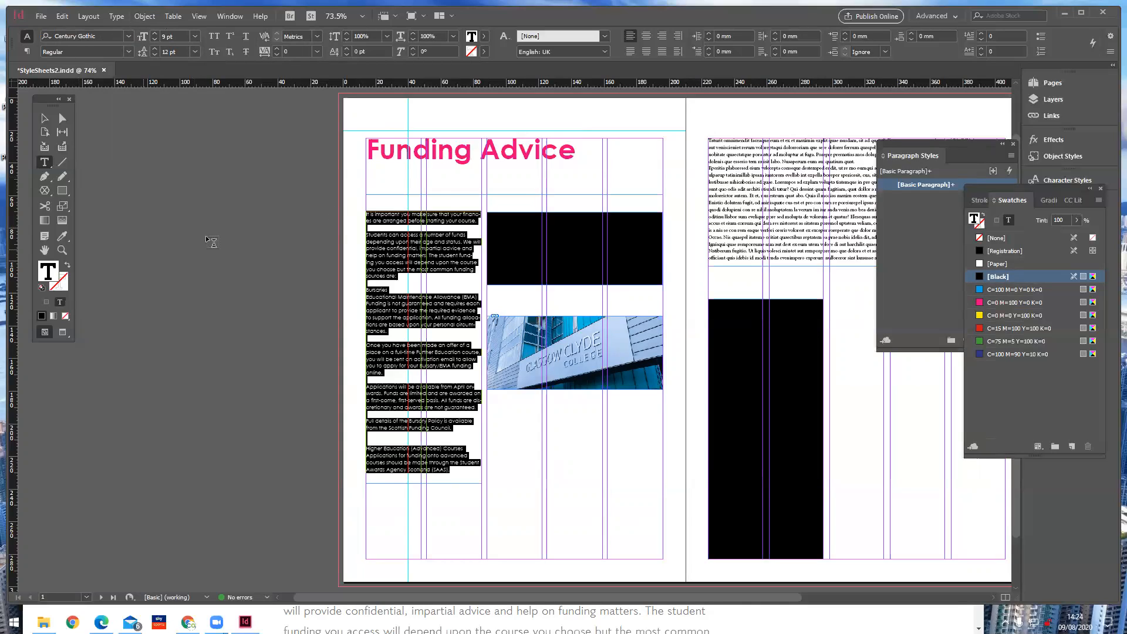
left_click(62, 249)
left_click(44, 118)
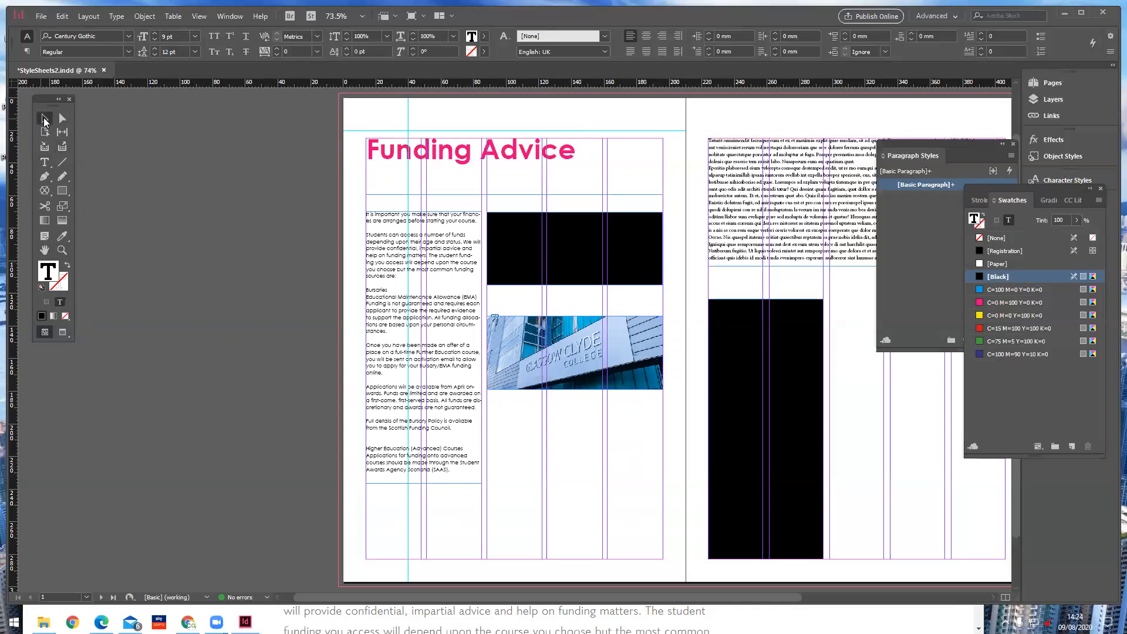
left_click(184, 175)
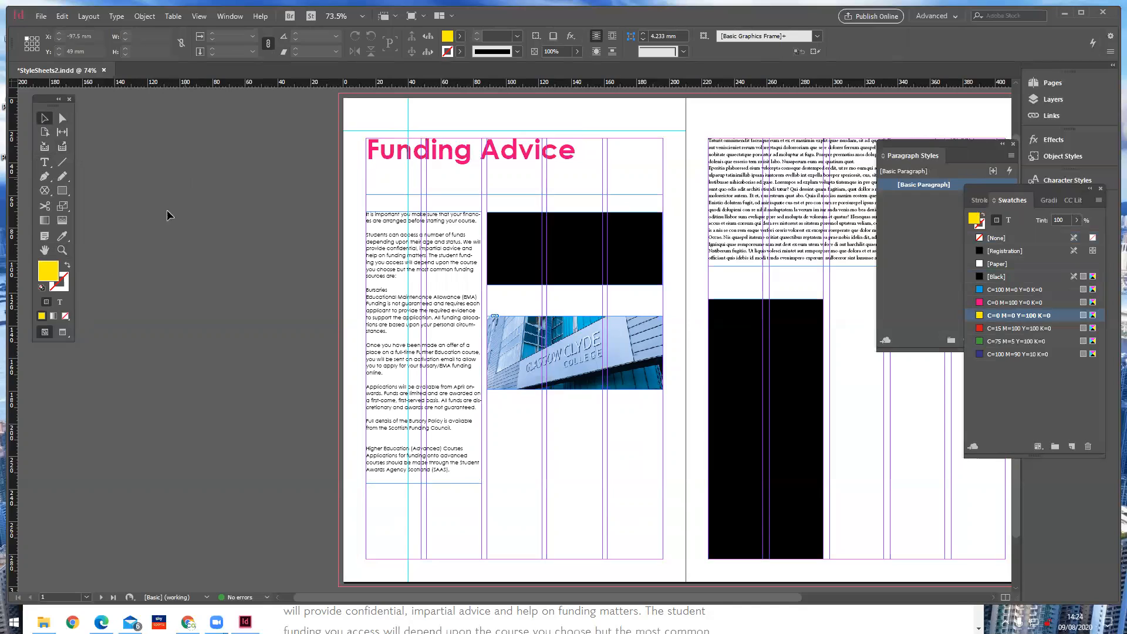
Examine the heading and body text up close and at spread size in Preview mode, comparing it with Normal view.
left_click(61, 249)
left_click_drag(347, 122, 580, 328)
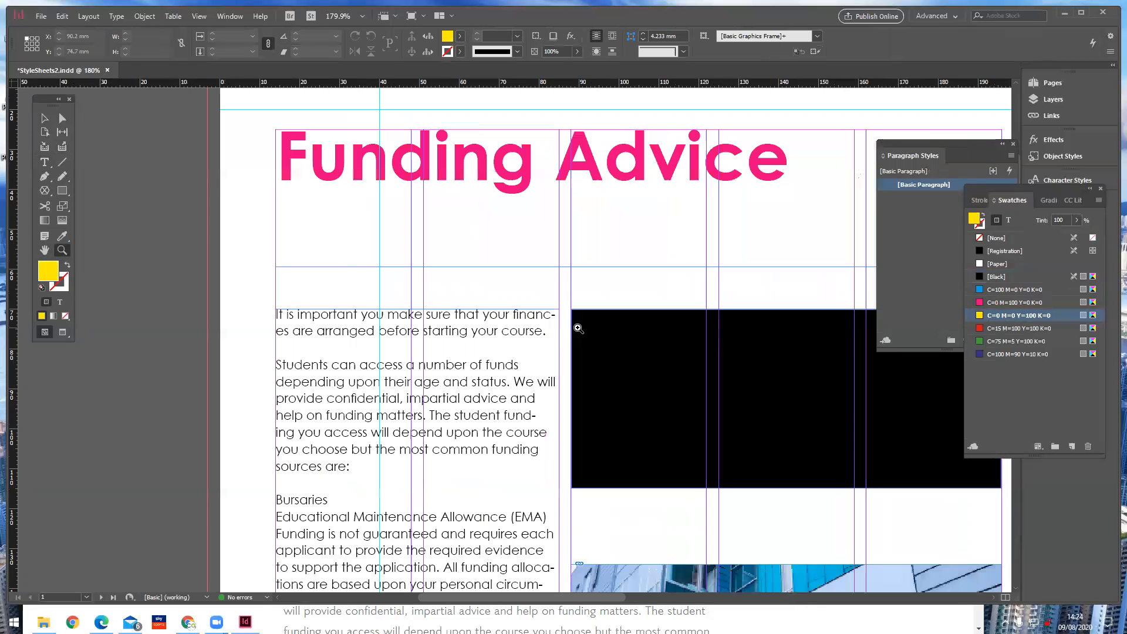
left_click(64, 332)
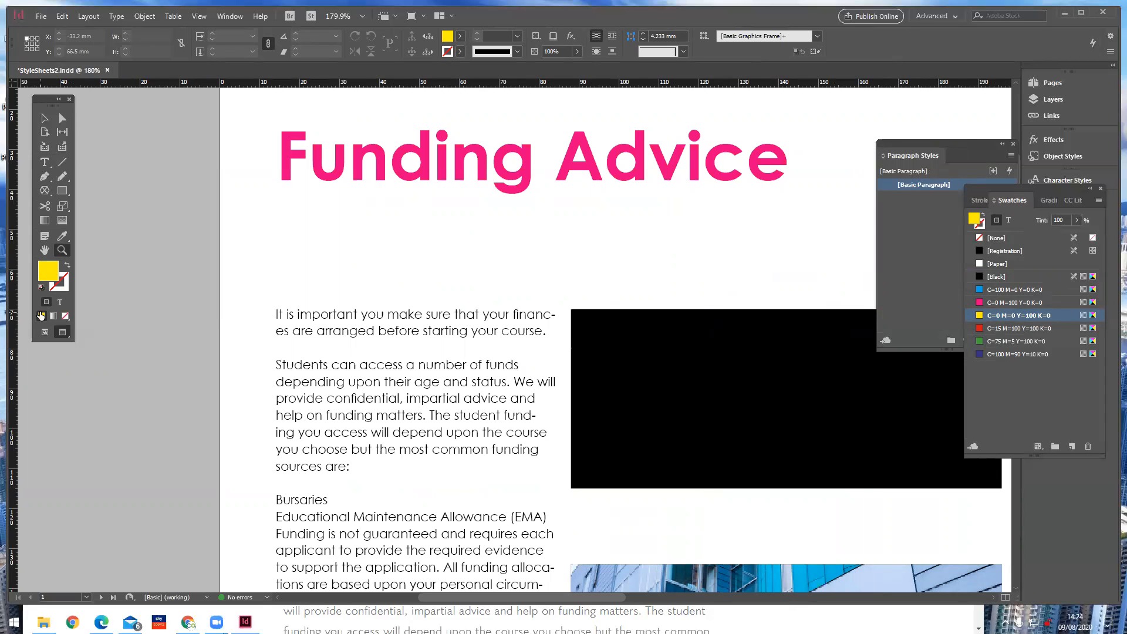
key("ctrl+0")
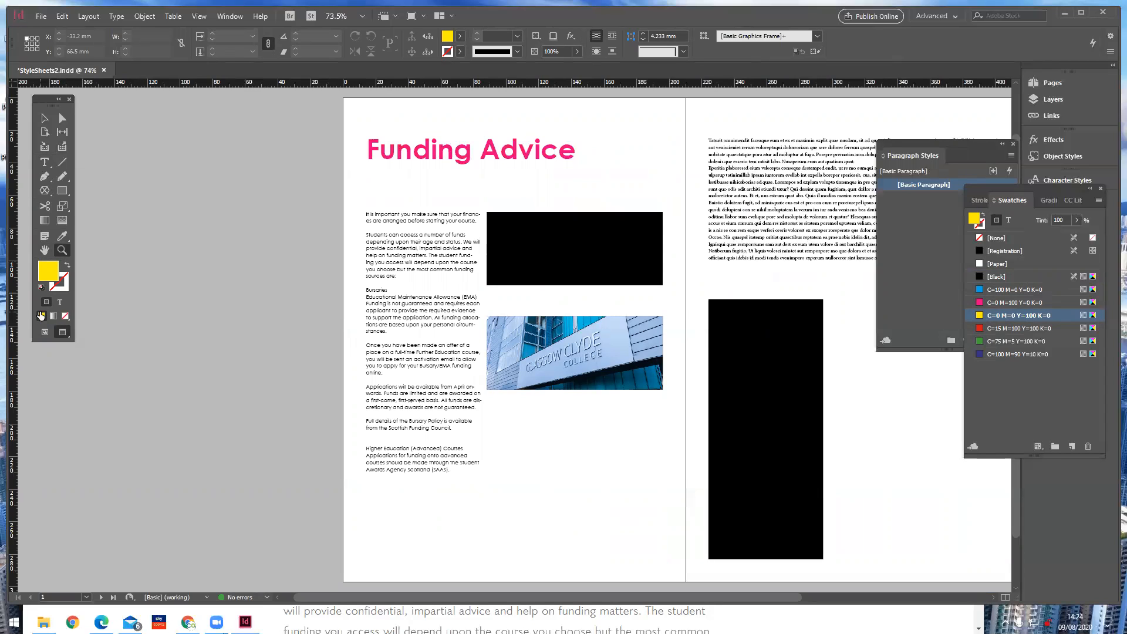
left_click(47, 333)
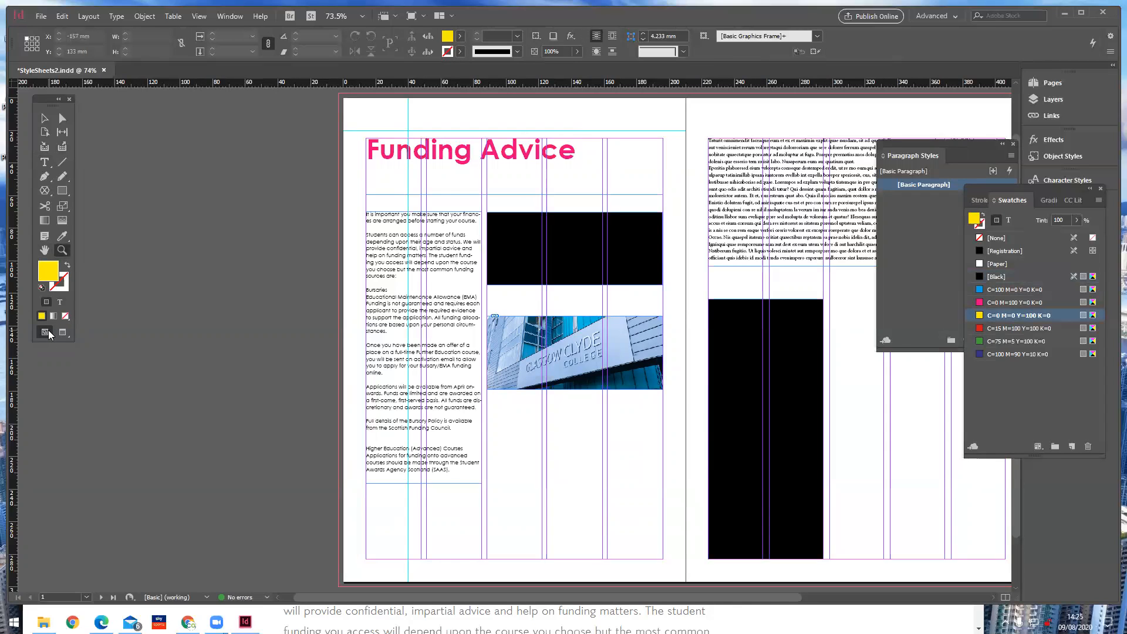
left_click(63, 332)
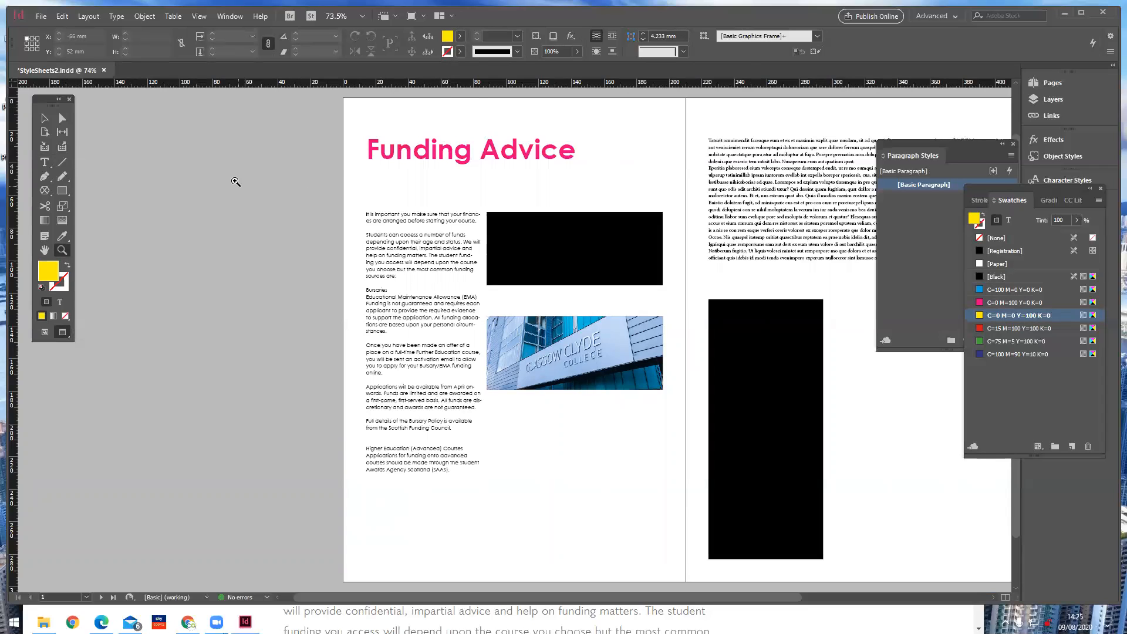
Select all of the "Funding Advice" heading text in Normal view and bring the Paragraph Styles to the front.
left_click(44, 163)
left_click(402, 148)
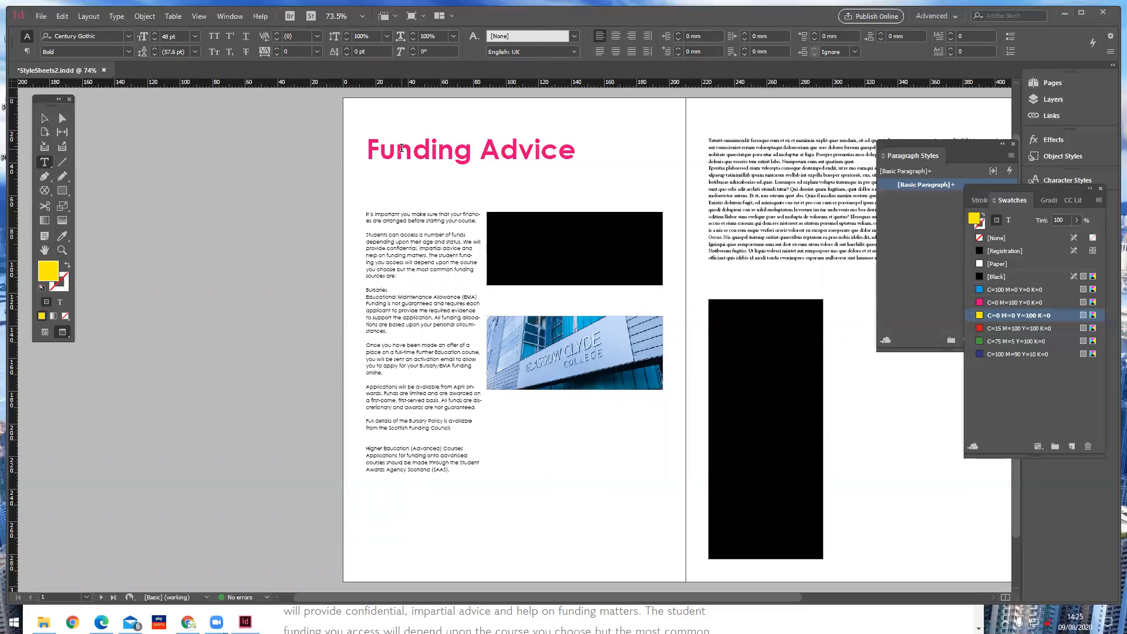
left_click_drag(366, 149, 576, 149)
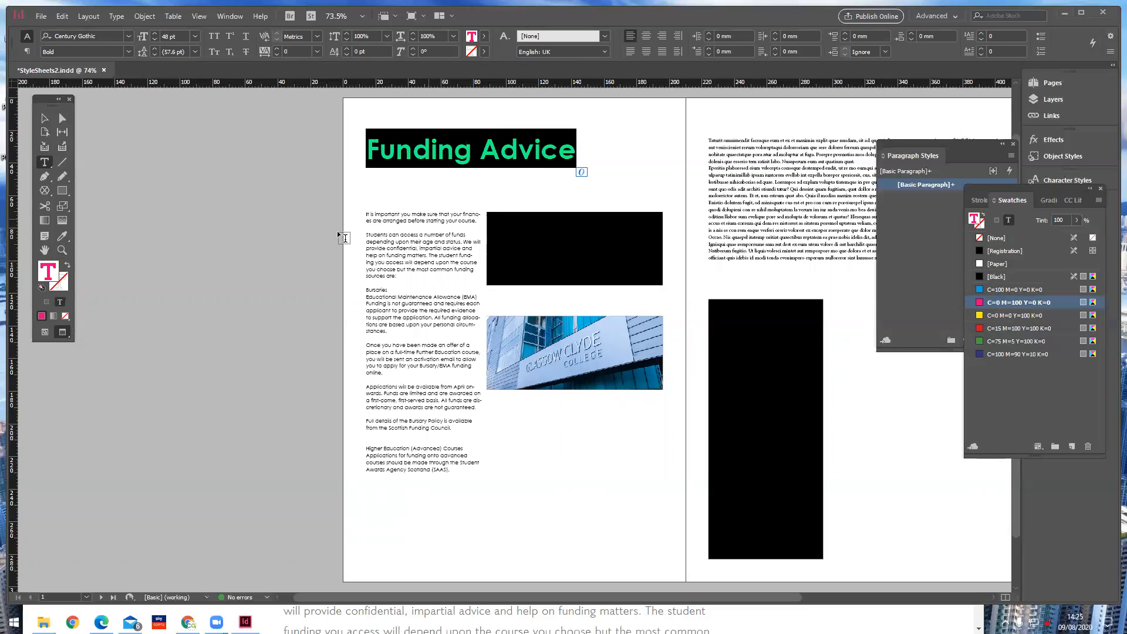
left_click(63, 333)
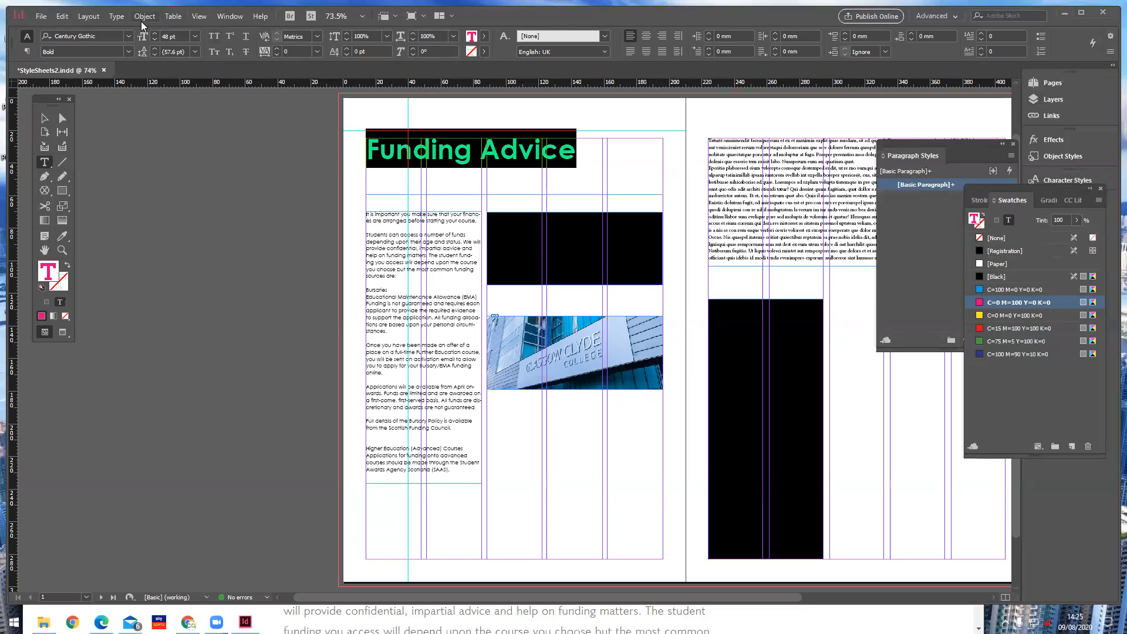
left_click(200, 16)
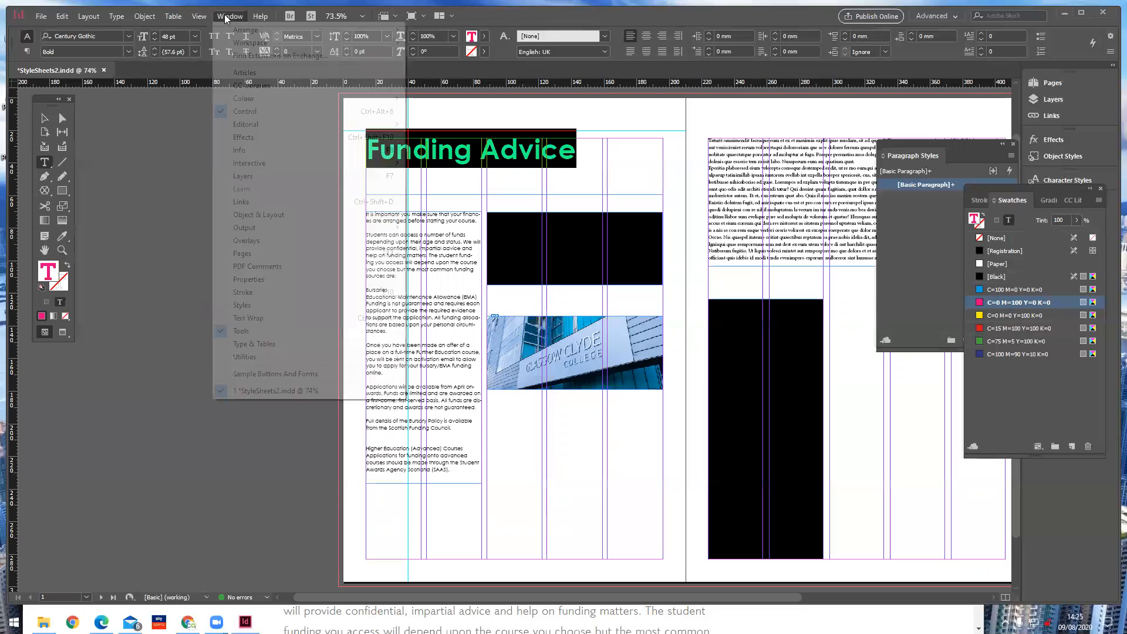
mouse_move(226, 19)
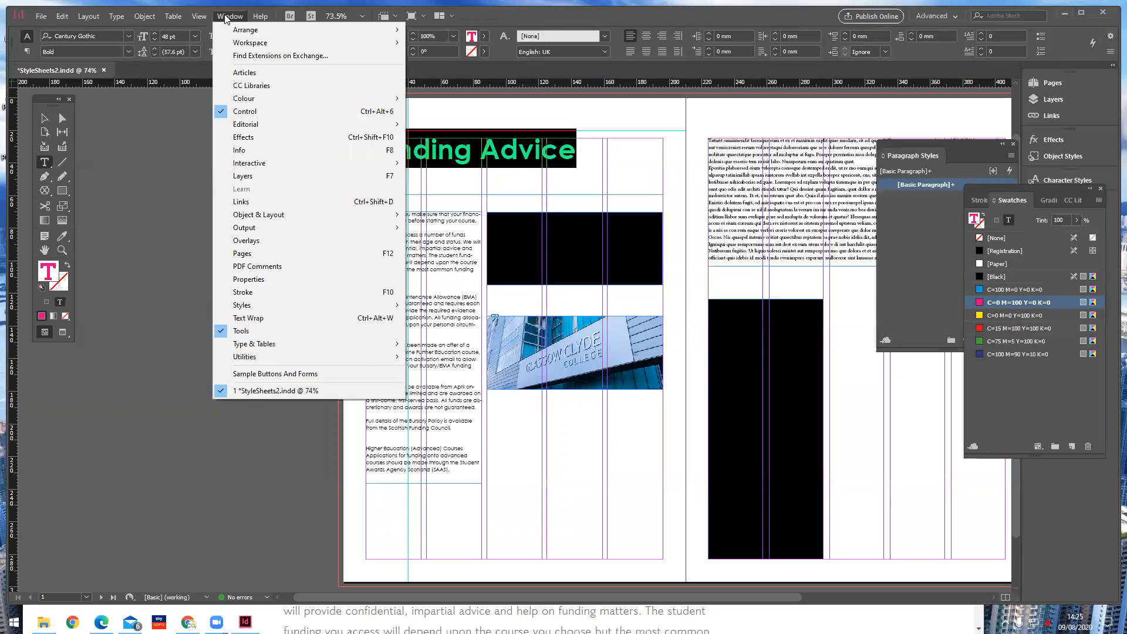
mouse_move(116, 19)
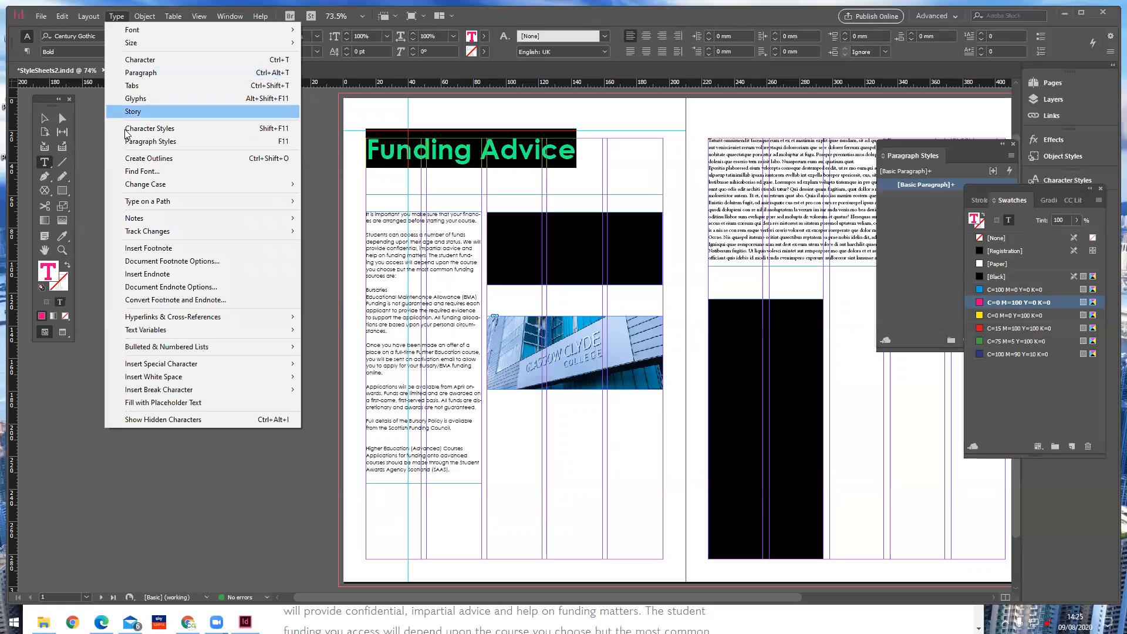
left_click(143, 142)
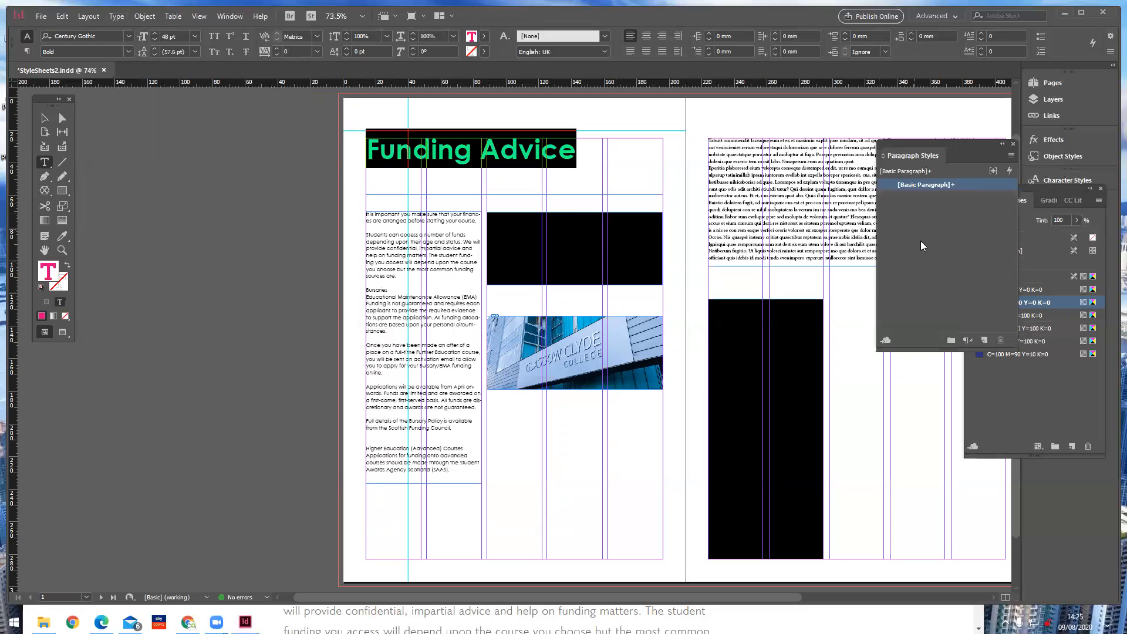
Create a paragraph style named Headline from the selected heading, with hyphenation turned off and the magenta character colour kept.
left_click(1010, 157)
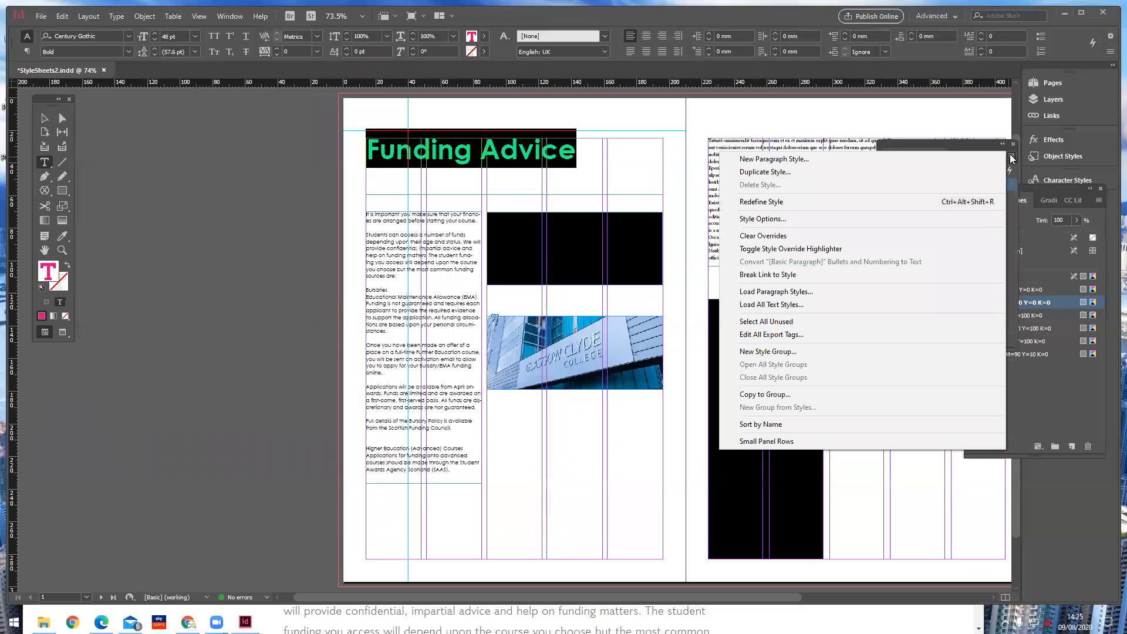
left_click(870, 160)
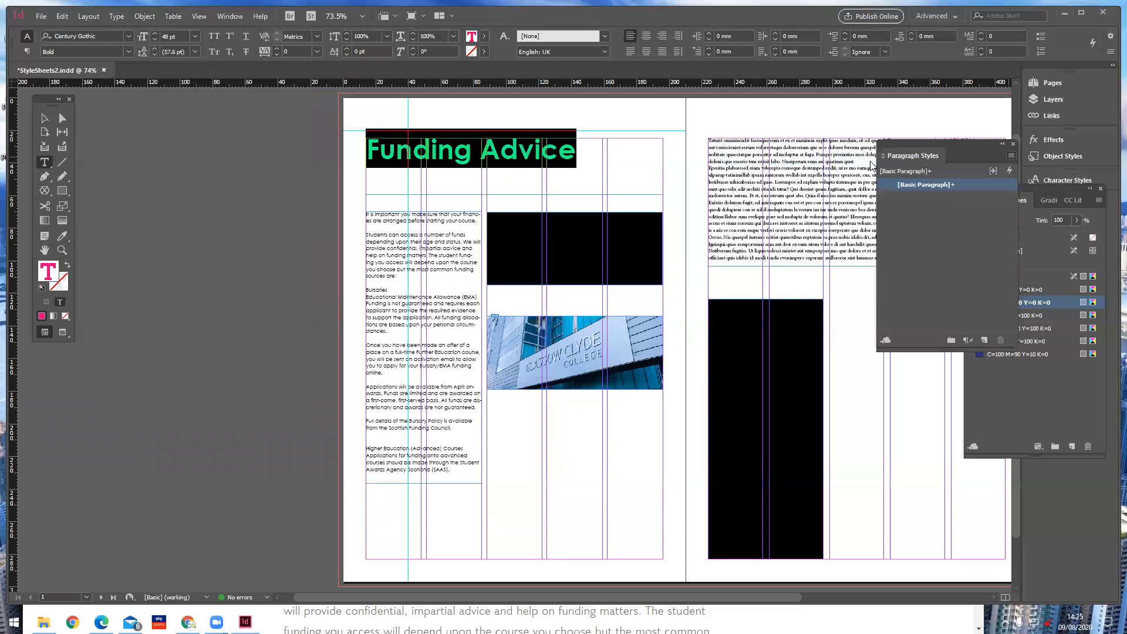
left_click_drag(681, 119, 677, 102)
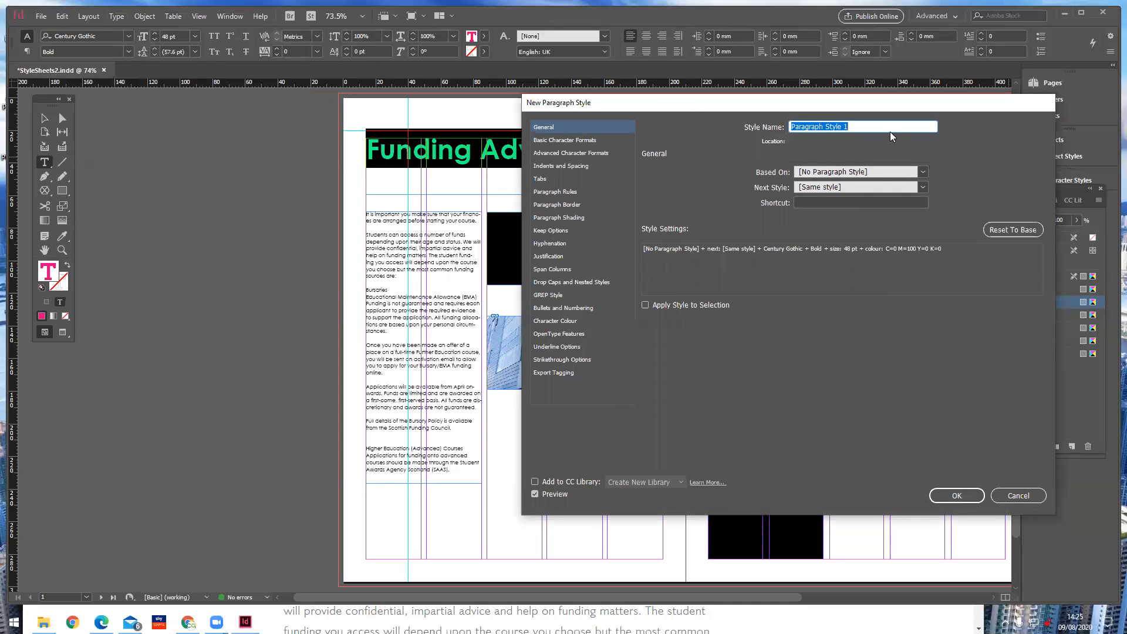
type("Headline")
left_click(563, 141)
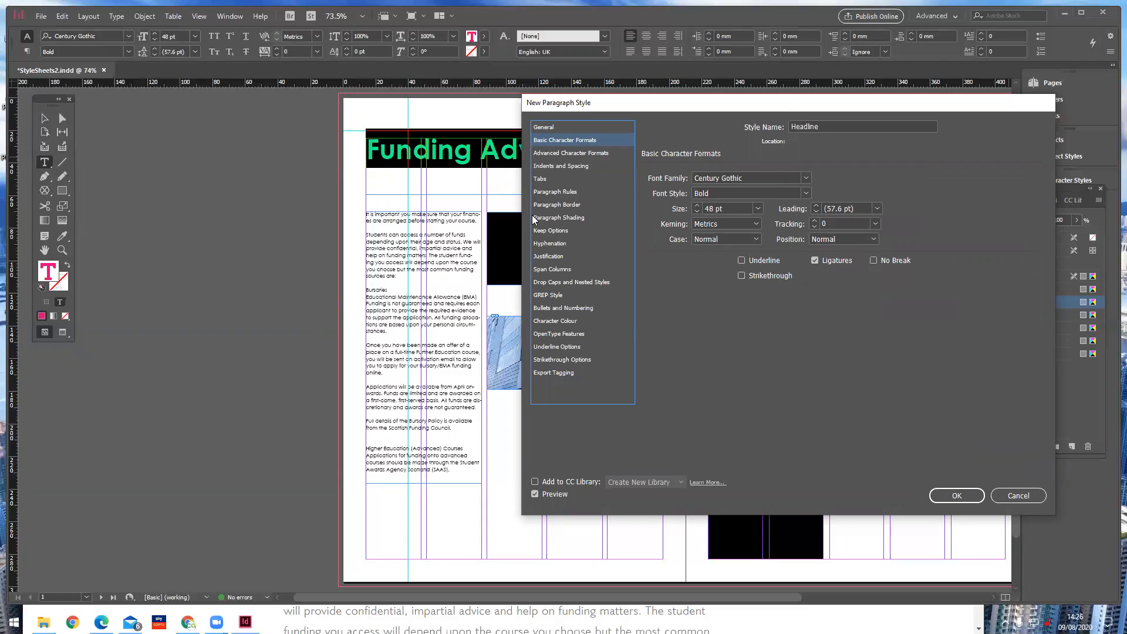
left_click(549, 244)
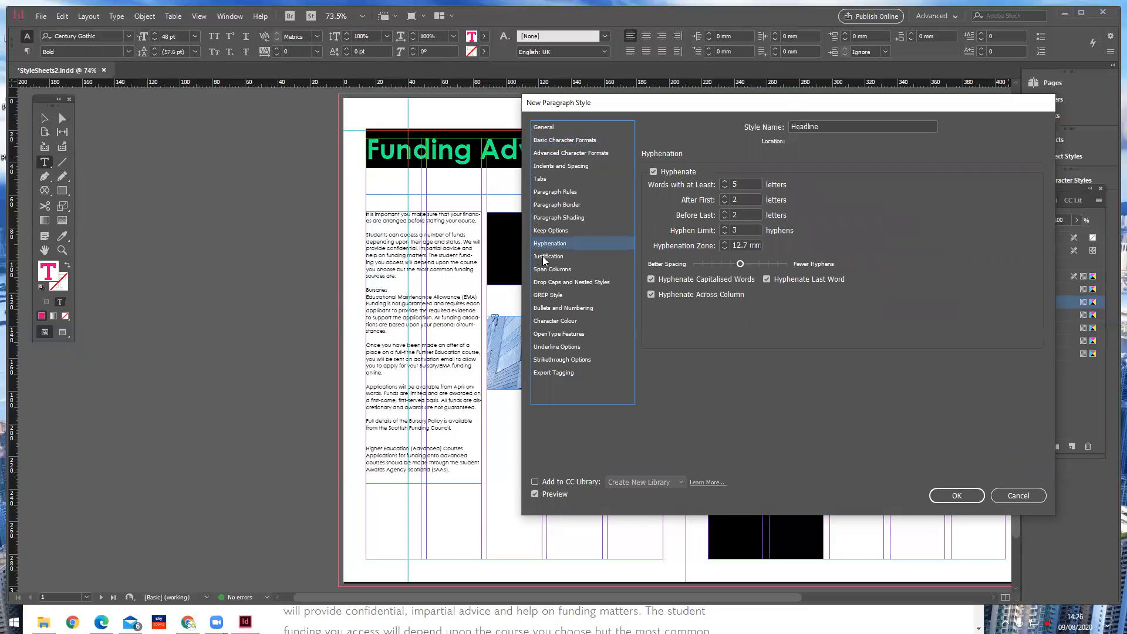
left_click(653, 171)
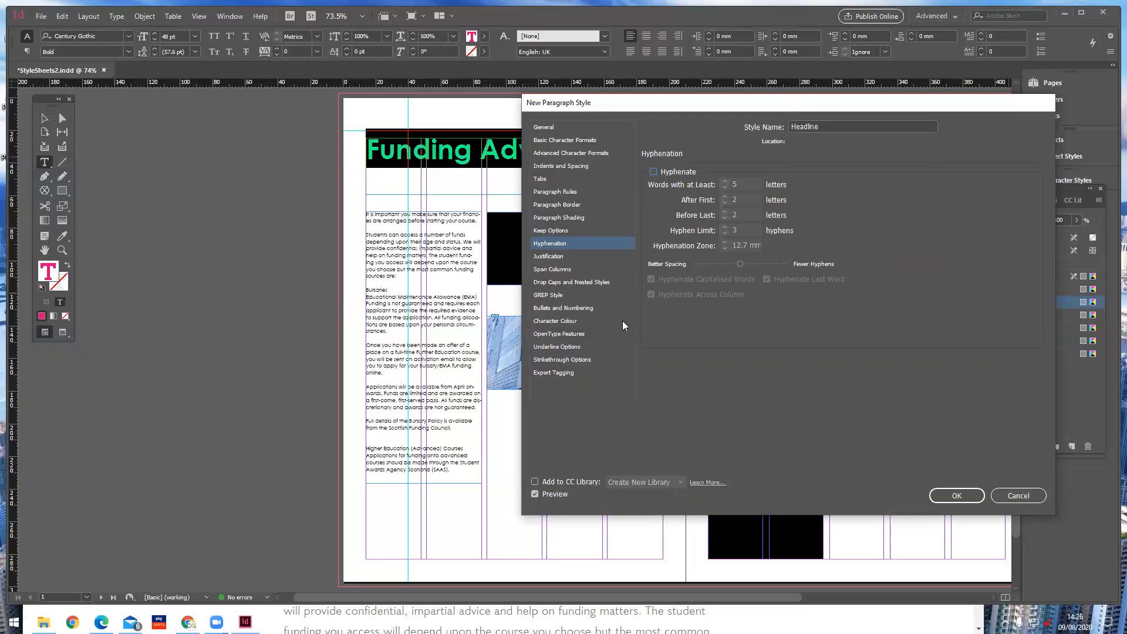
left_click(558, 321)
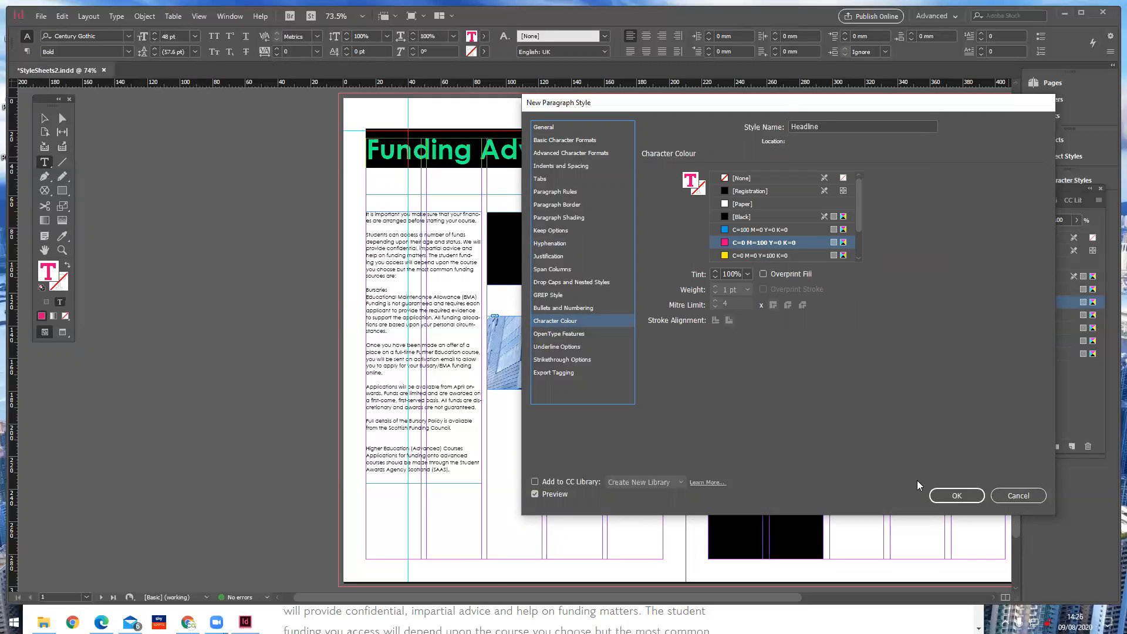
left_click(953, 494)
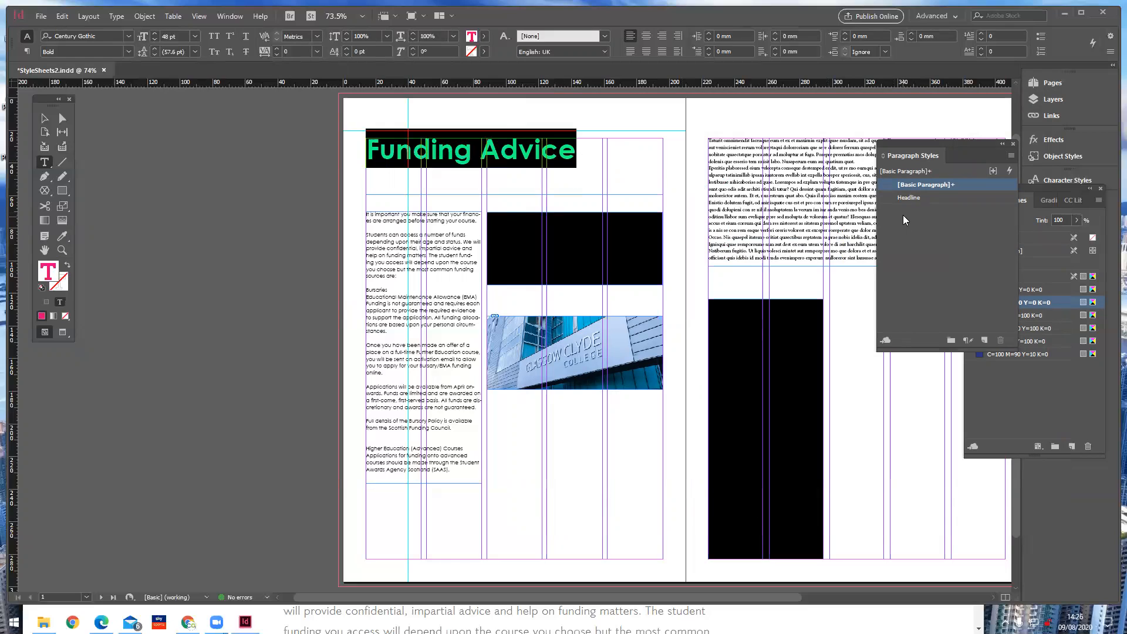
Apply the Headline paragraph style to the entire "Funding Advice" heading.
left_click(912, 198)
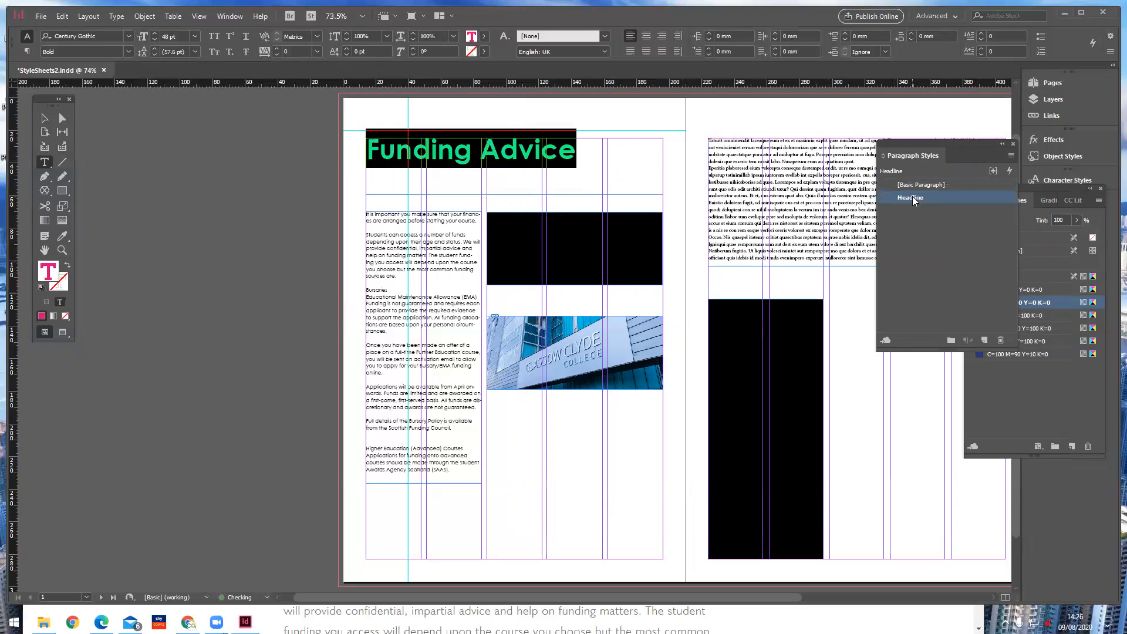
triple_click(572, 160)
left_click(926, 241)
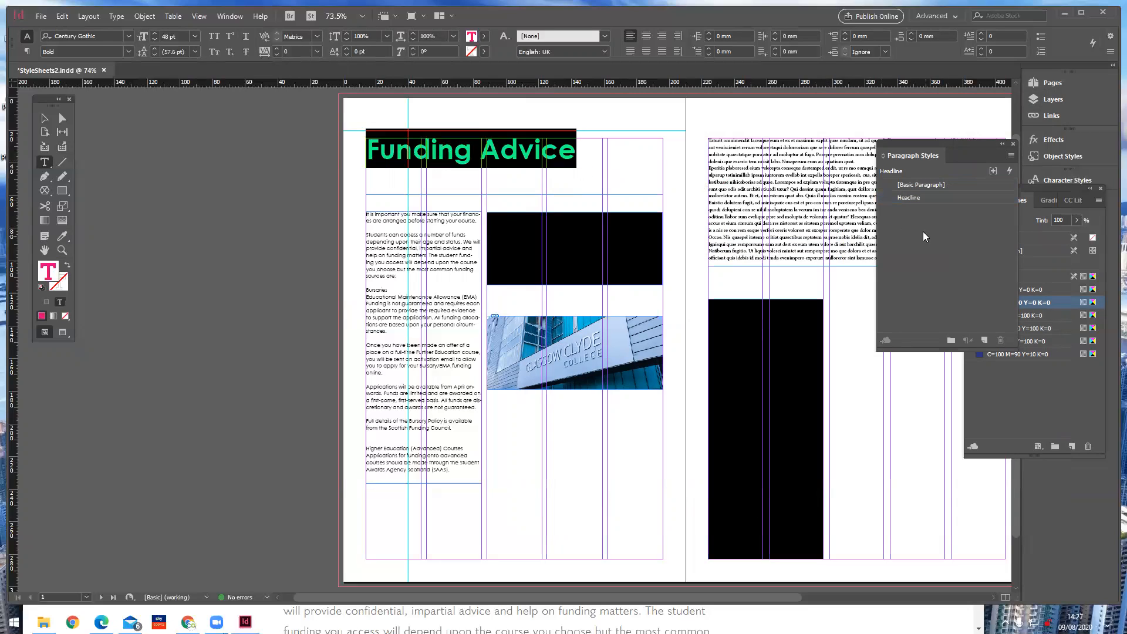
left_click(902, 198)
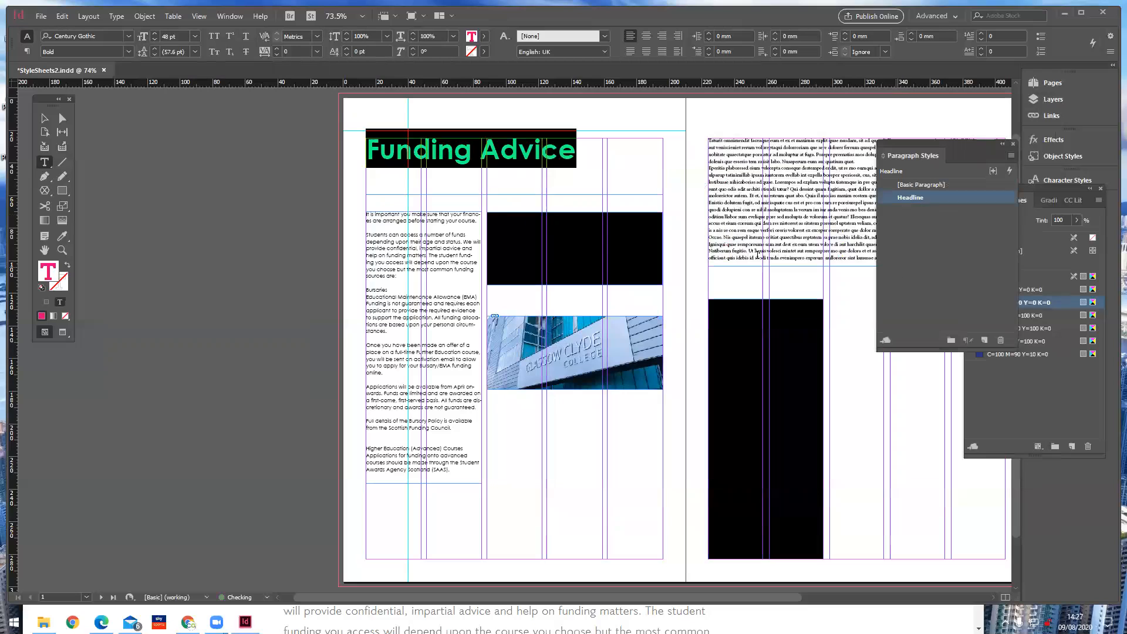
Create a paragraph style named Body Copy from all the body text in the first column, with hyphenation turned off and the black character colour kept.
left_click(424, 276)
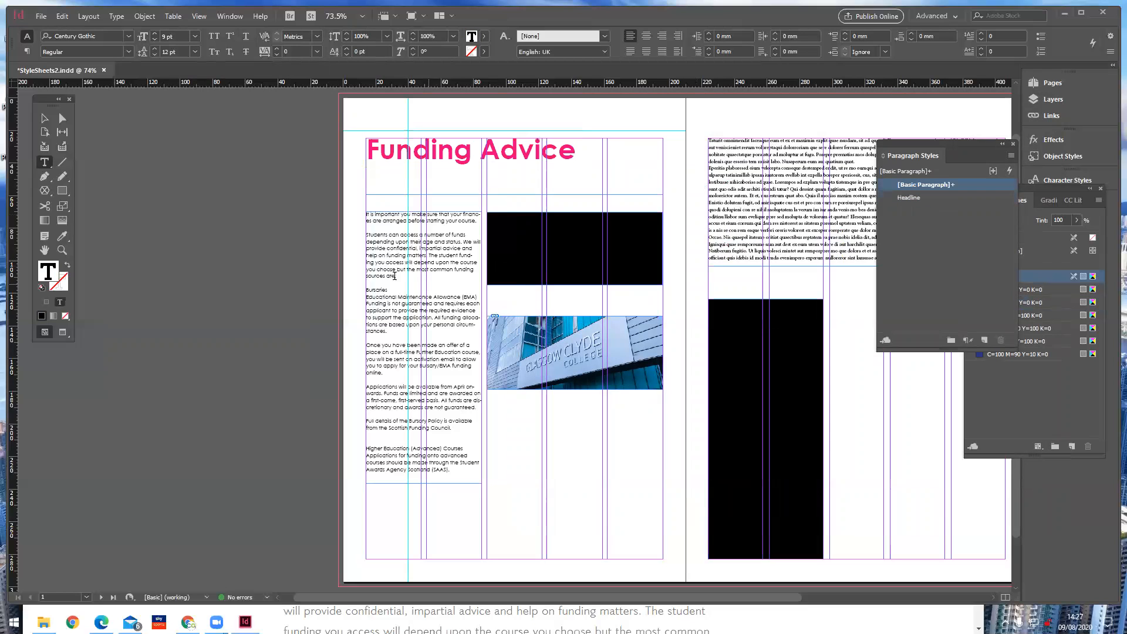
left_click_drag(447, 469, 359, 205)
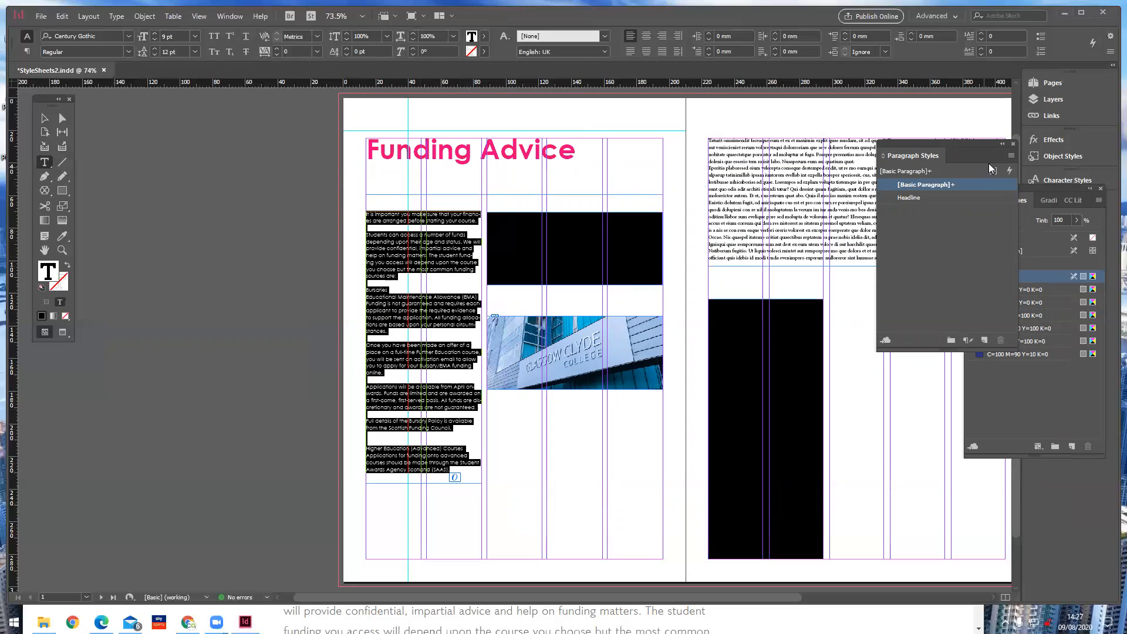
left_click(1010, 156)
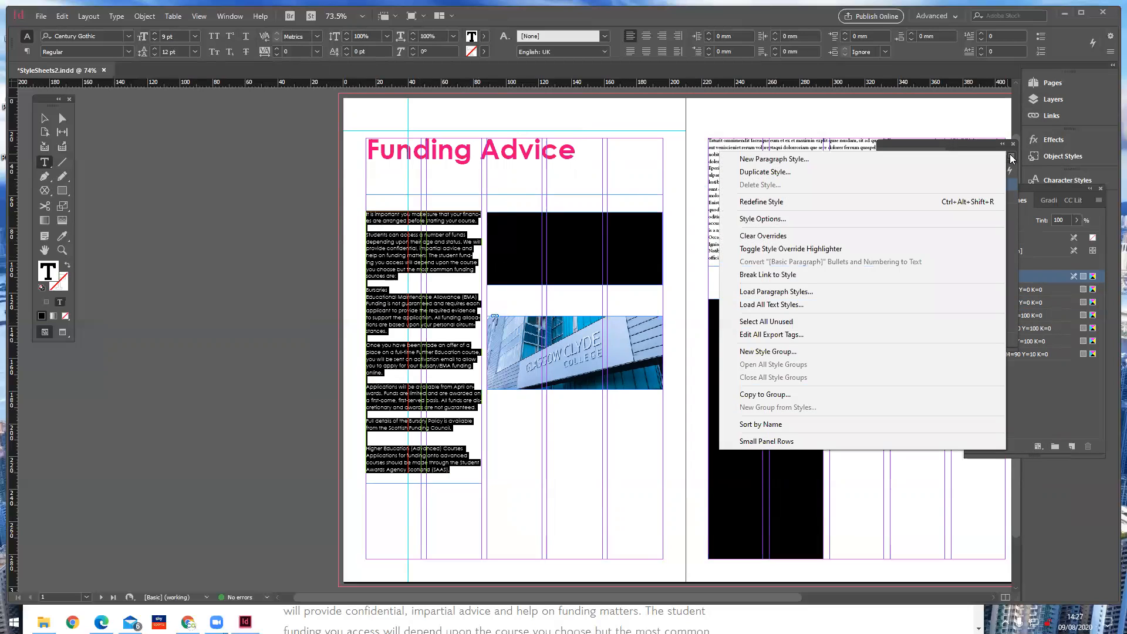
left_click(928, 157)
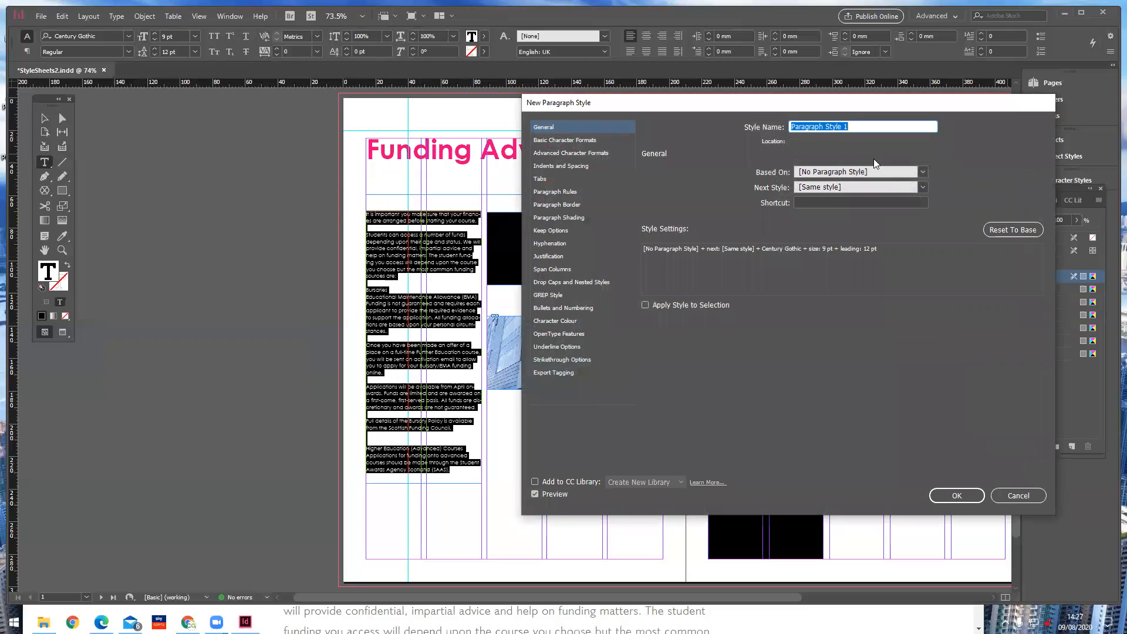
type("Body Copy")
left_click(574, 142)
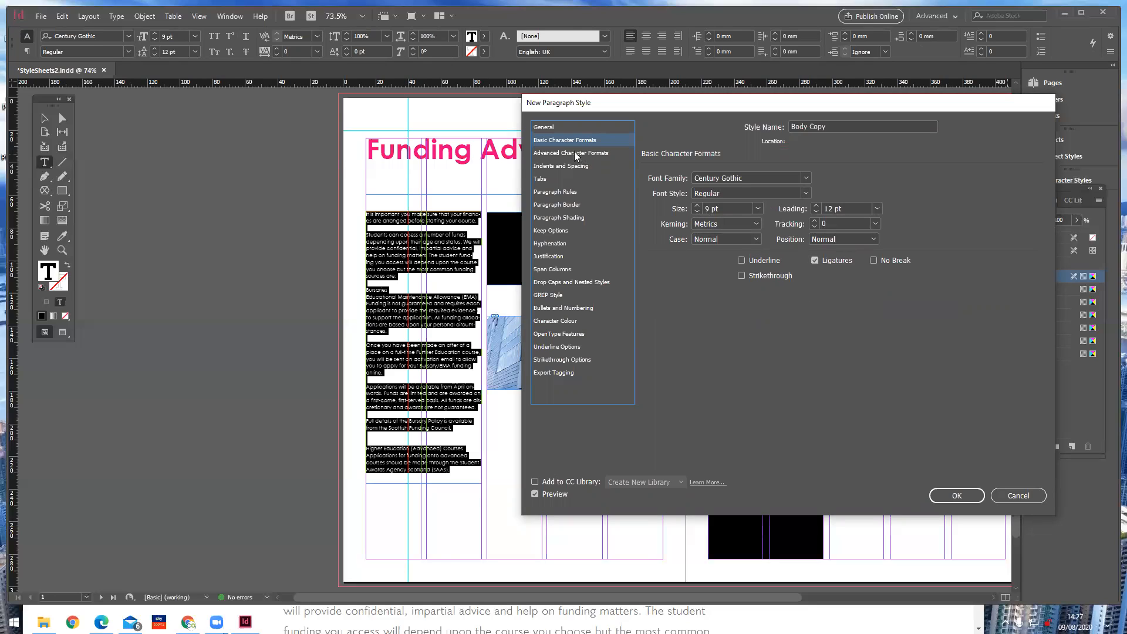
left_click(550, 244)
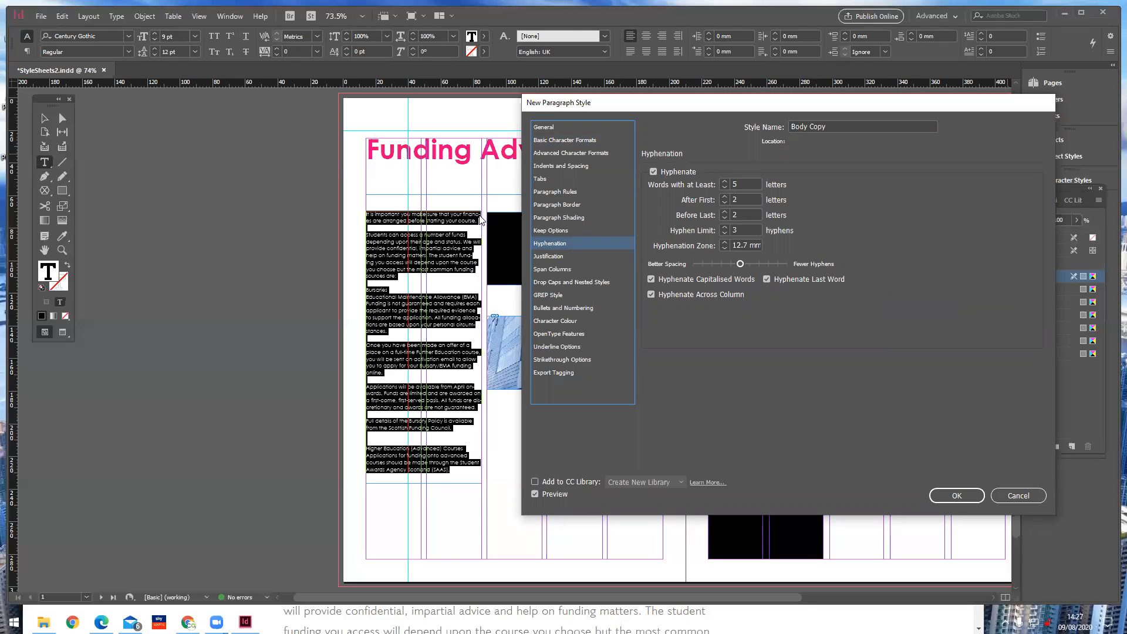
left_click(653, 172)
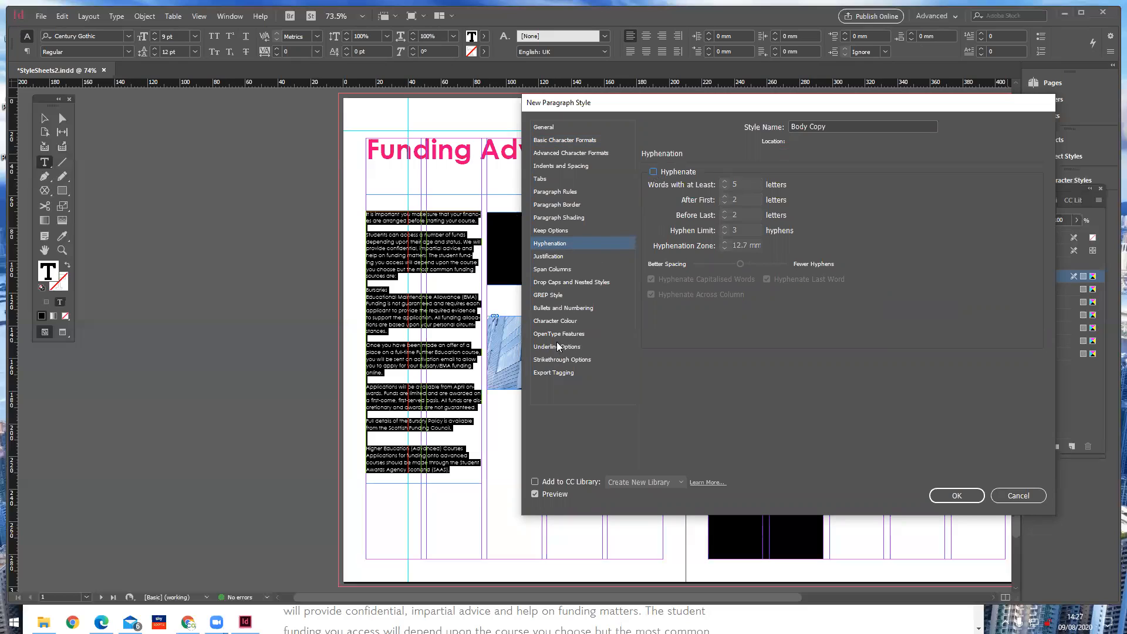
left_click(567, 322)
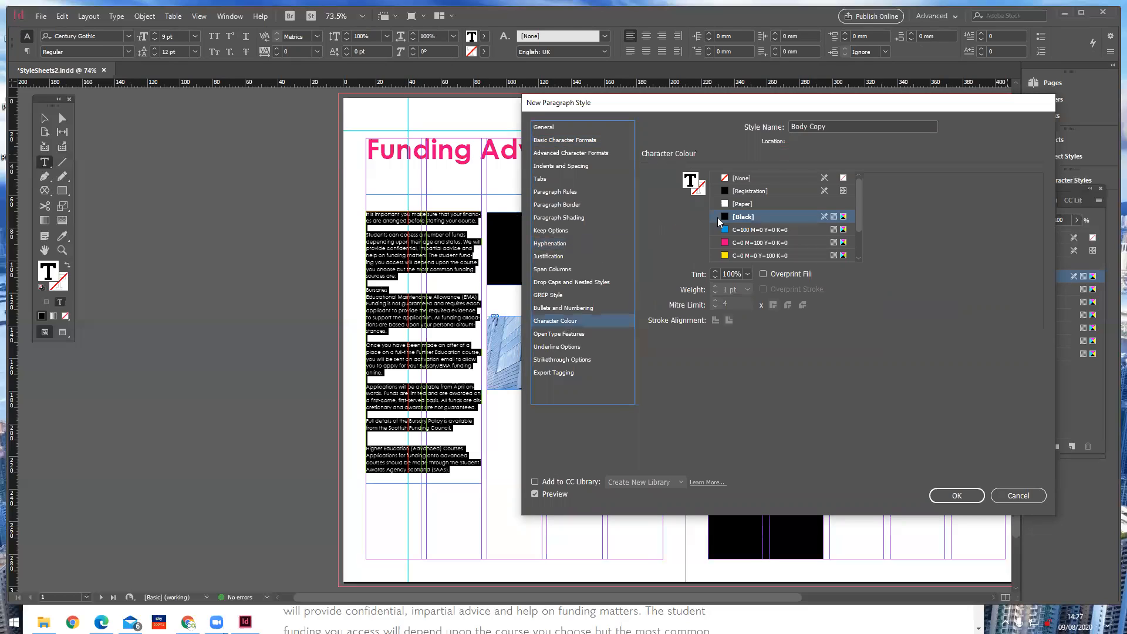
left_click(541, 496)
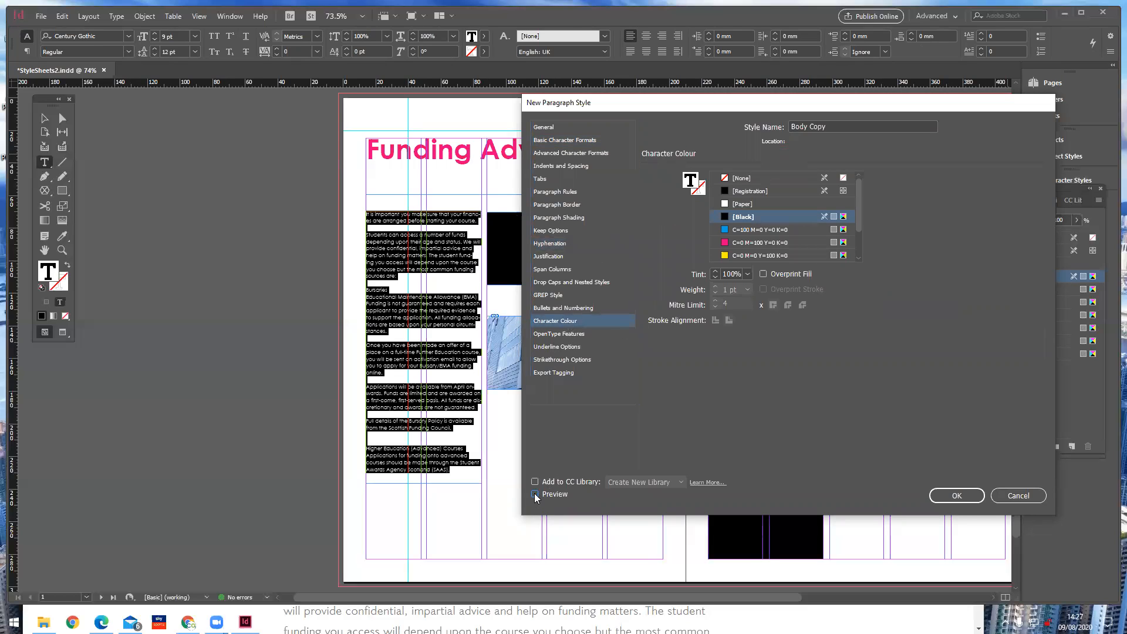
left_click(956, 496)
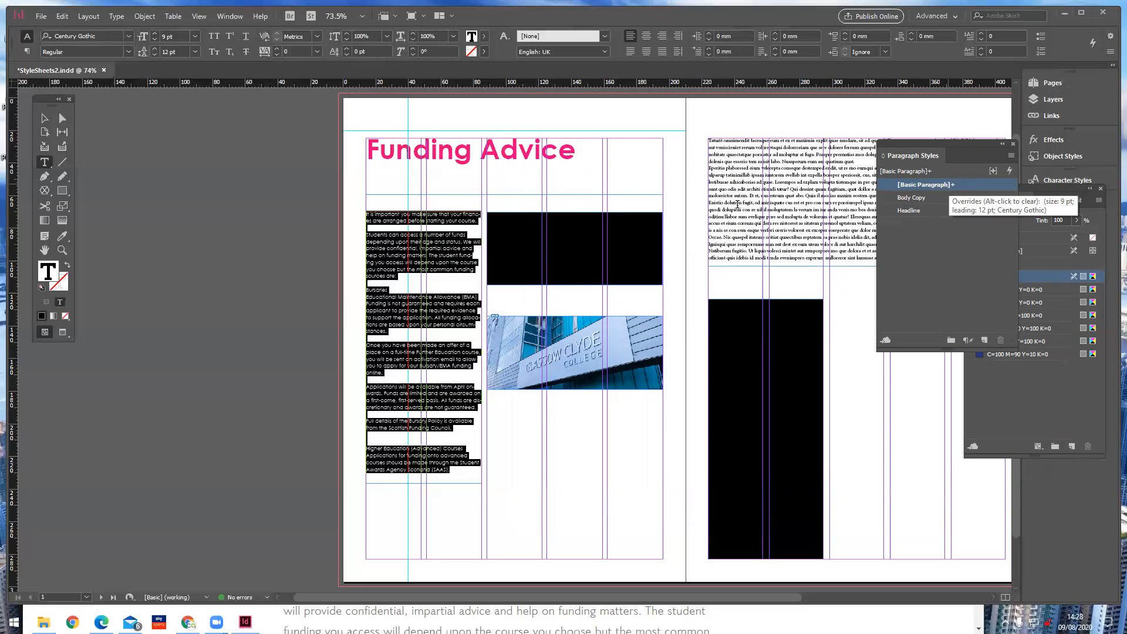
Apply the Body Copy style to the selected body text and check the page in Preview mode before returning to Normal view.
left_click(912, 198)
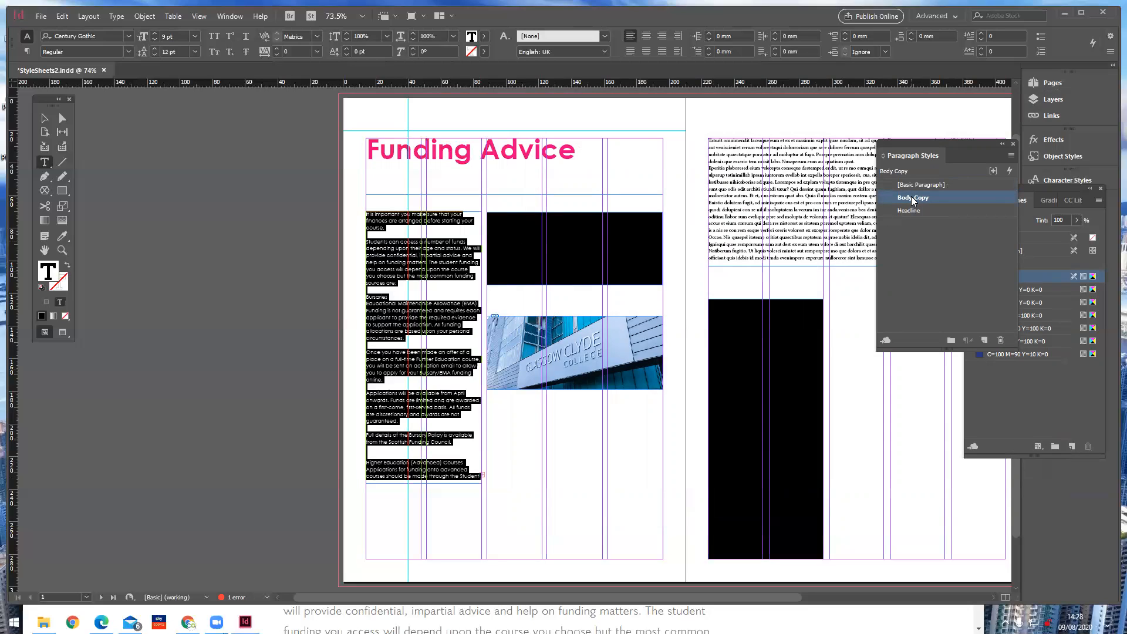
left_click(62, 333)
left_click(179, 319)
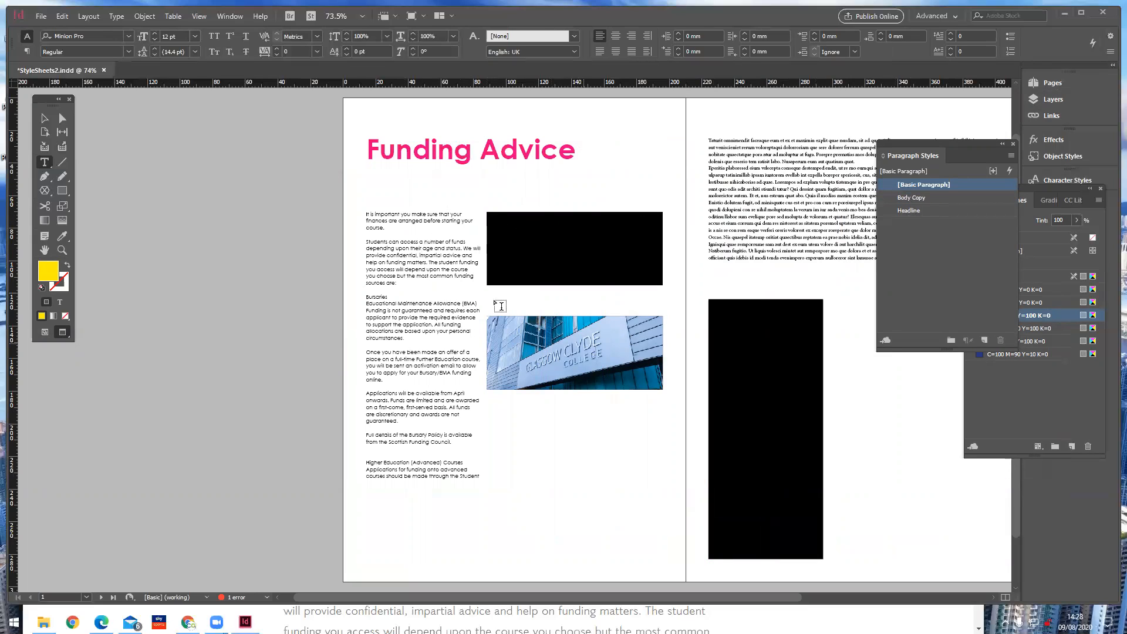
left_click(44, 118)
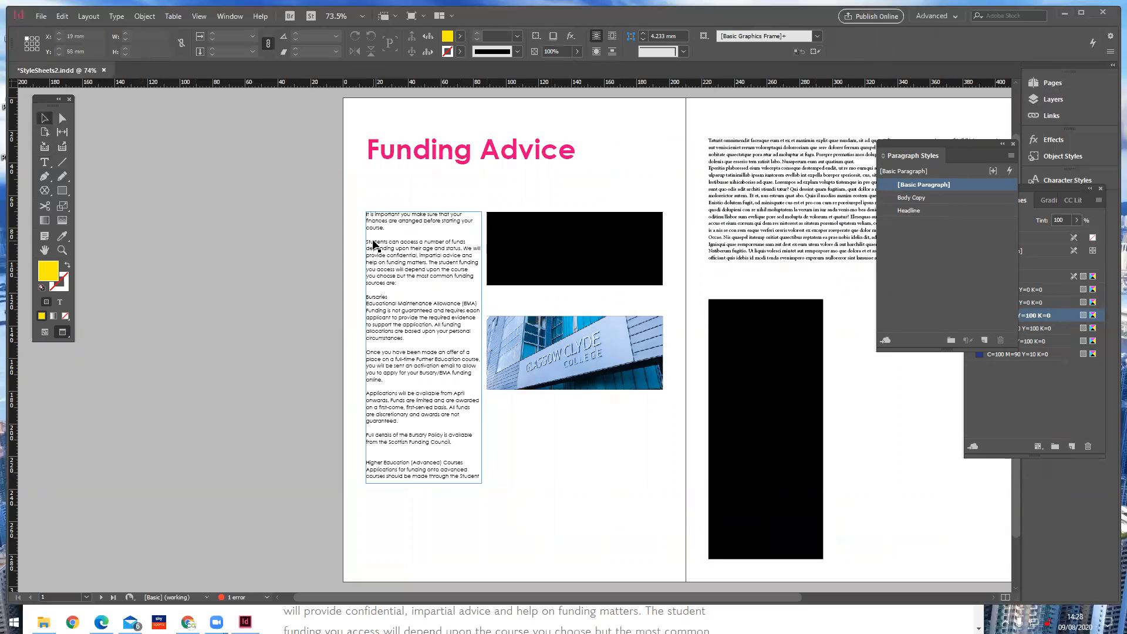
left_click(62, 333)
left_click(62, 333)
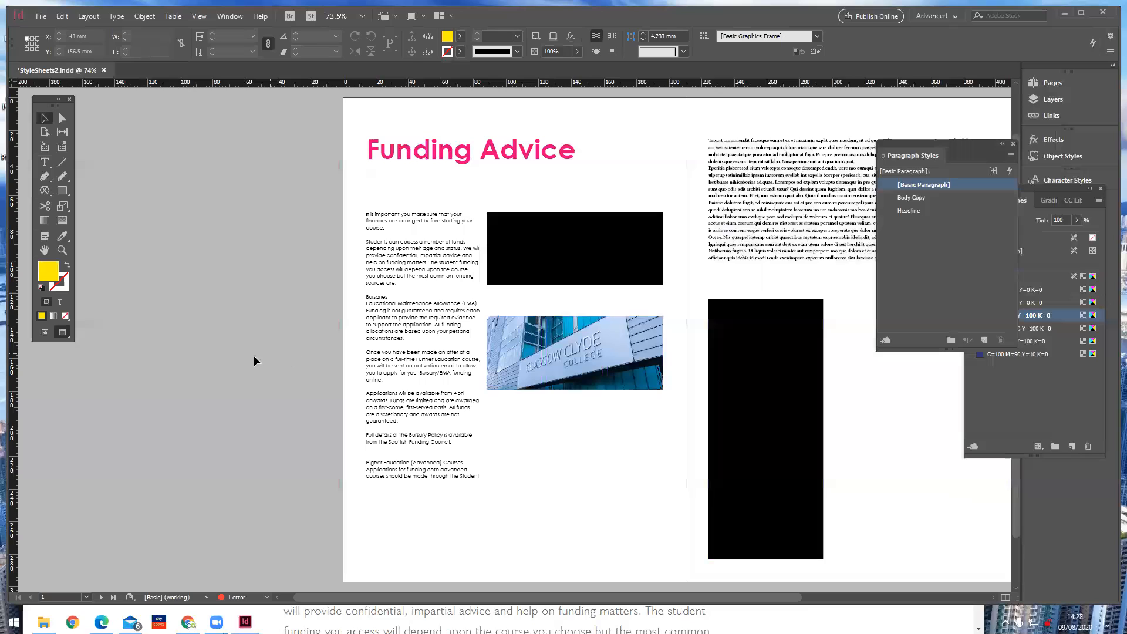
left_click(45, 332)
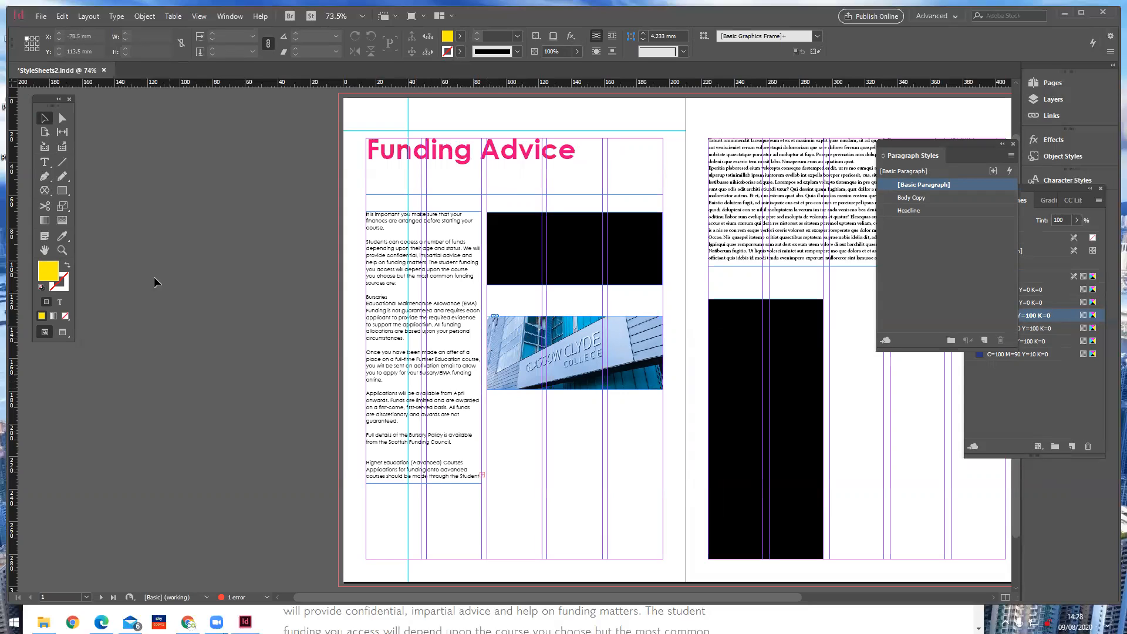
Extend the lower edge of the body text frame to a height of about 174.5 mm to fit its overset text.
left_click(62, 251)
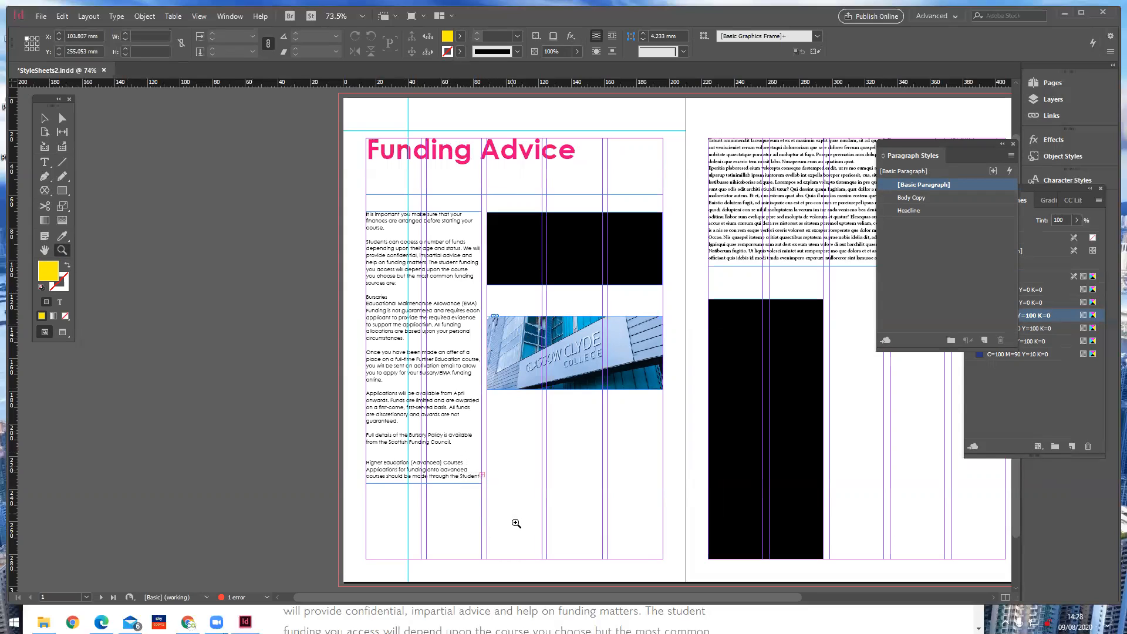
left_click_drag(458, 447, 514, 516)
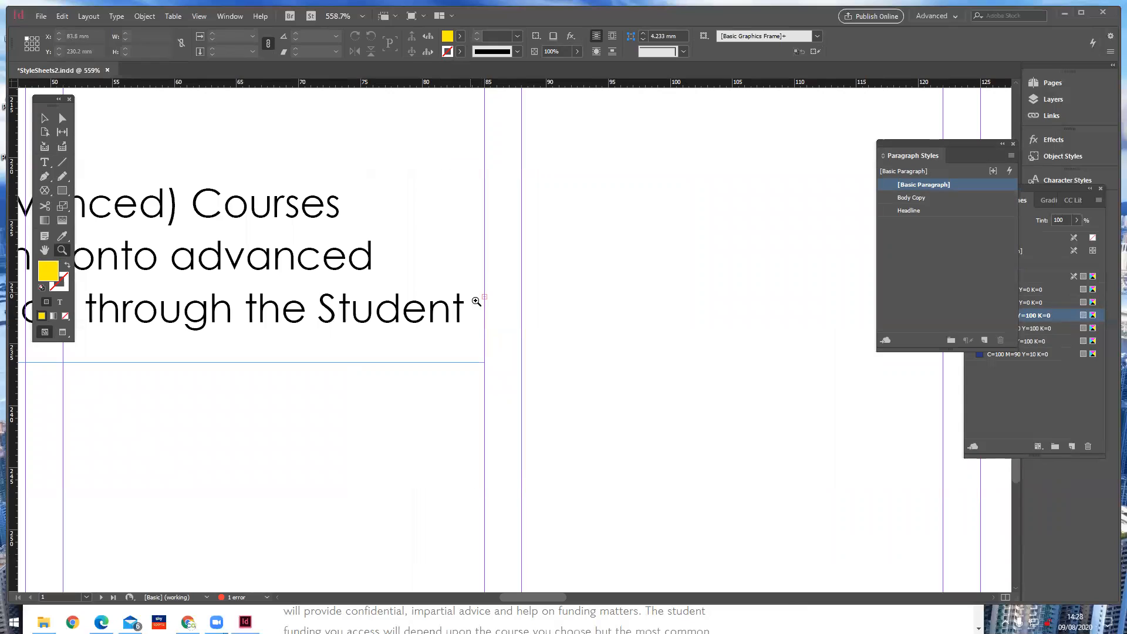
left_click(44, 119)
left_click(154, 342)
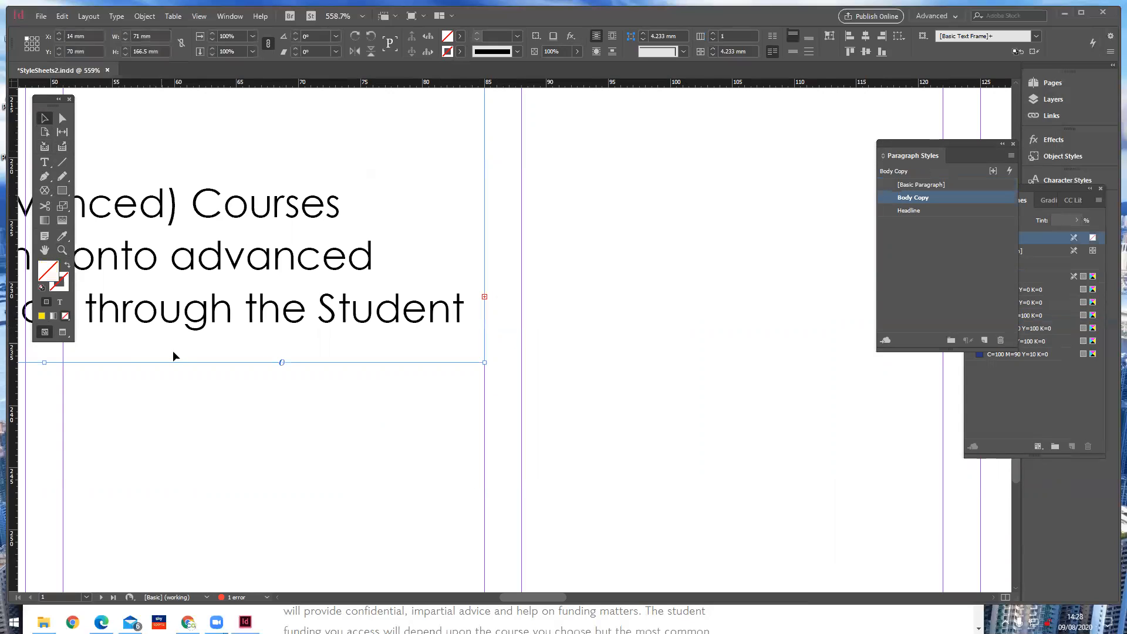
left_click(44, 250)
left_click_drag(158, 265, 446, 268)
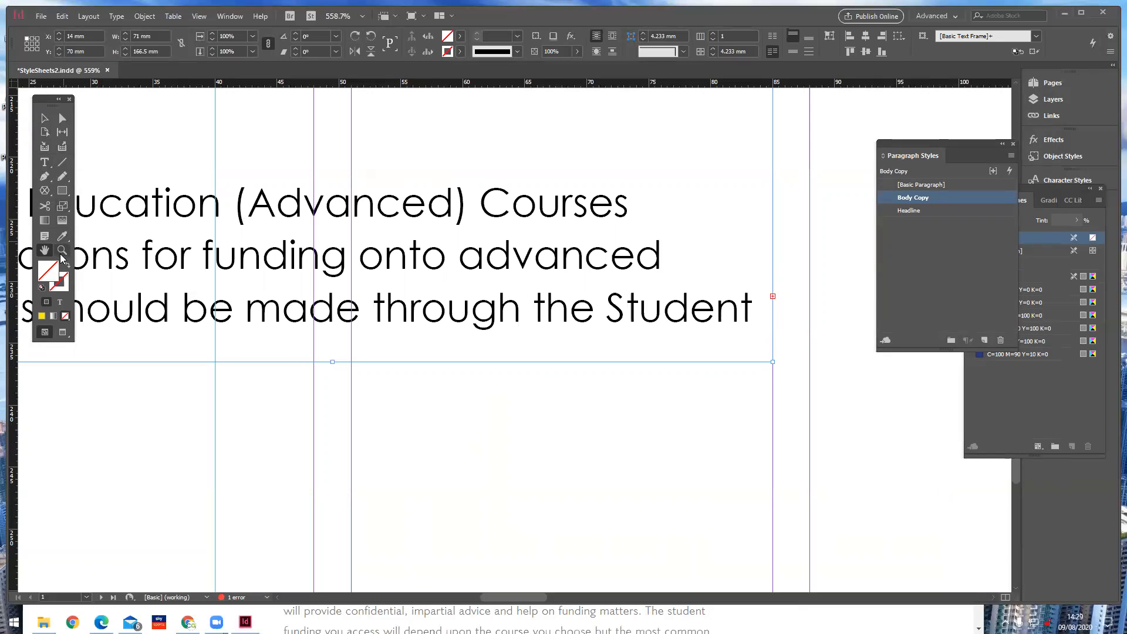
left_click(44, 118)
left_click_drag(333, 361, 331, 460)
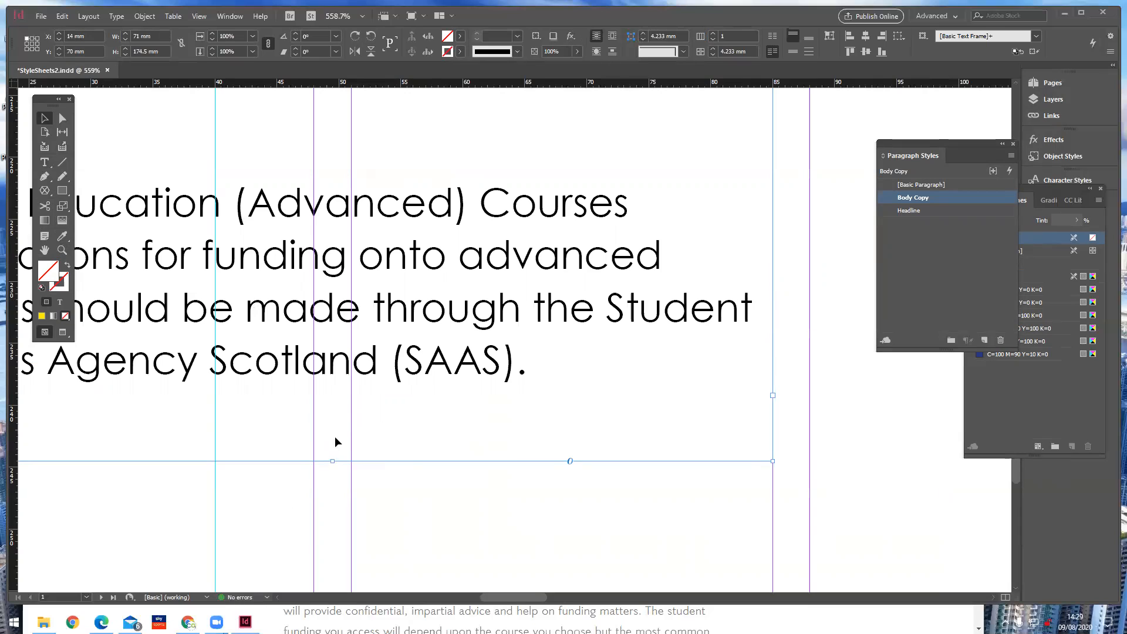
Shorten the body text frame to about 159.65 mm high and undo the accidental shift of the frame.
left_click_drag(334, 462, 332, 277)
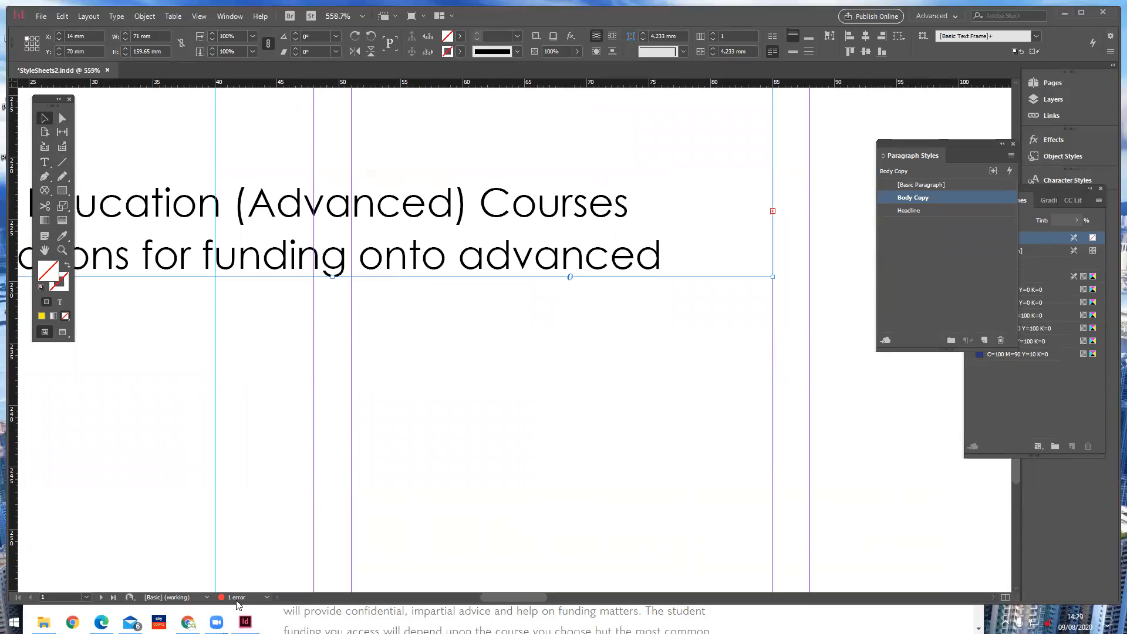
left_click_drag(776, 192, 779, 212)
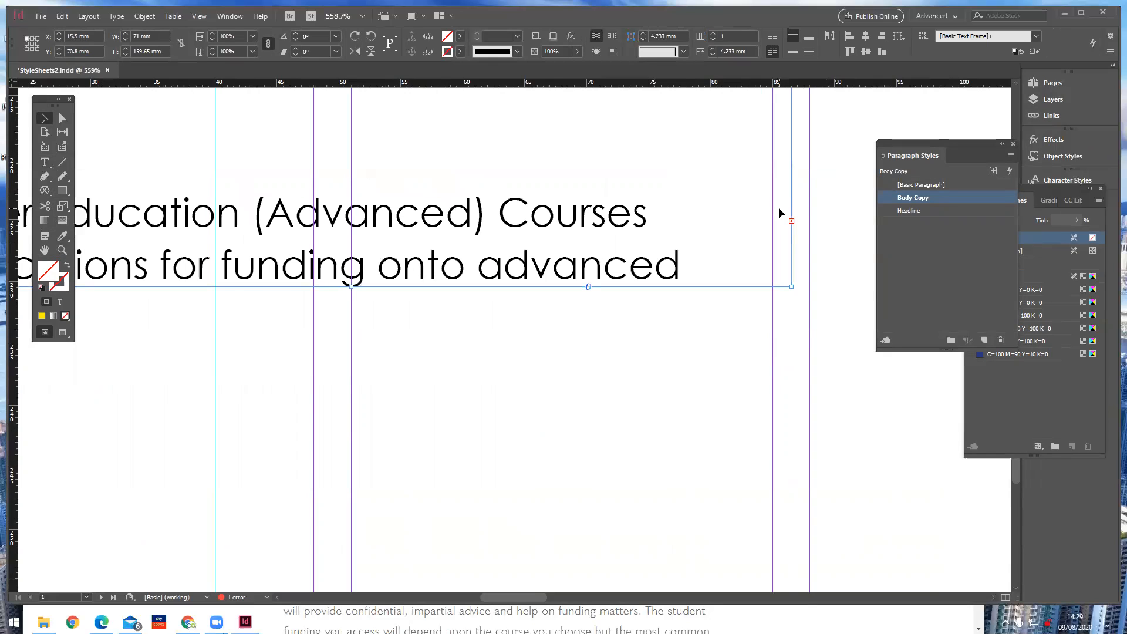
key("ctrl+z")
Lengthen the body text frame to about 170.8 mm high so all its text fits, and deselect it.
left_click_drag(333, 276, 332, 415)
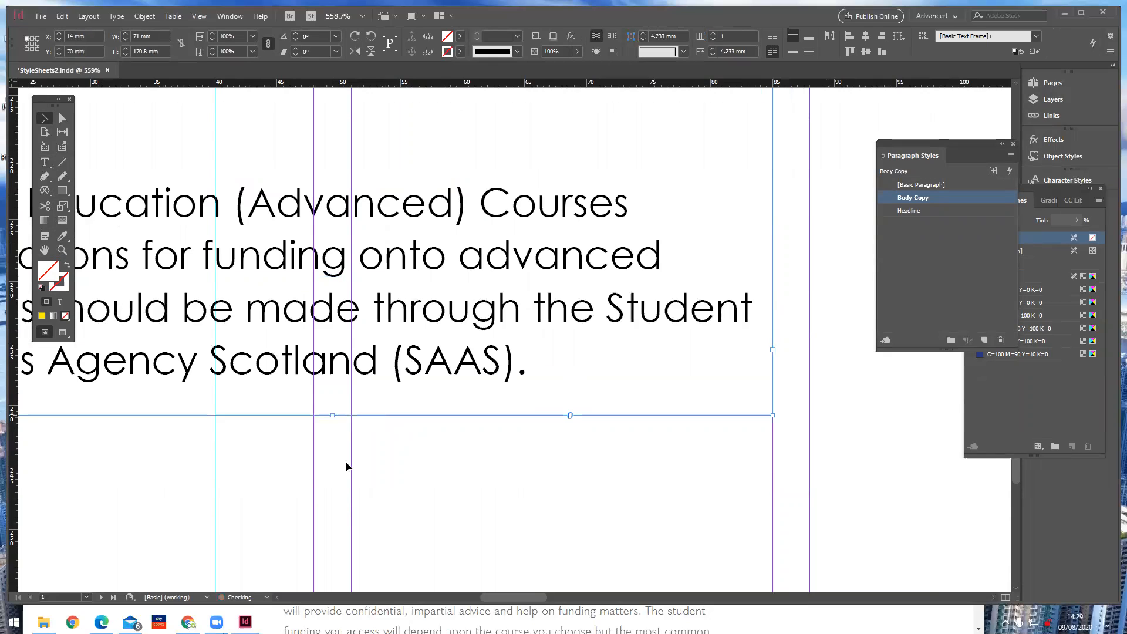
left_click(370, 488)
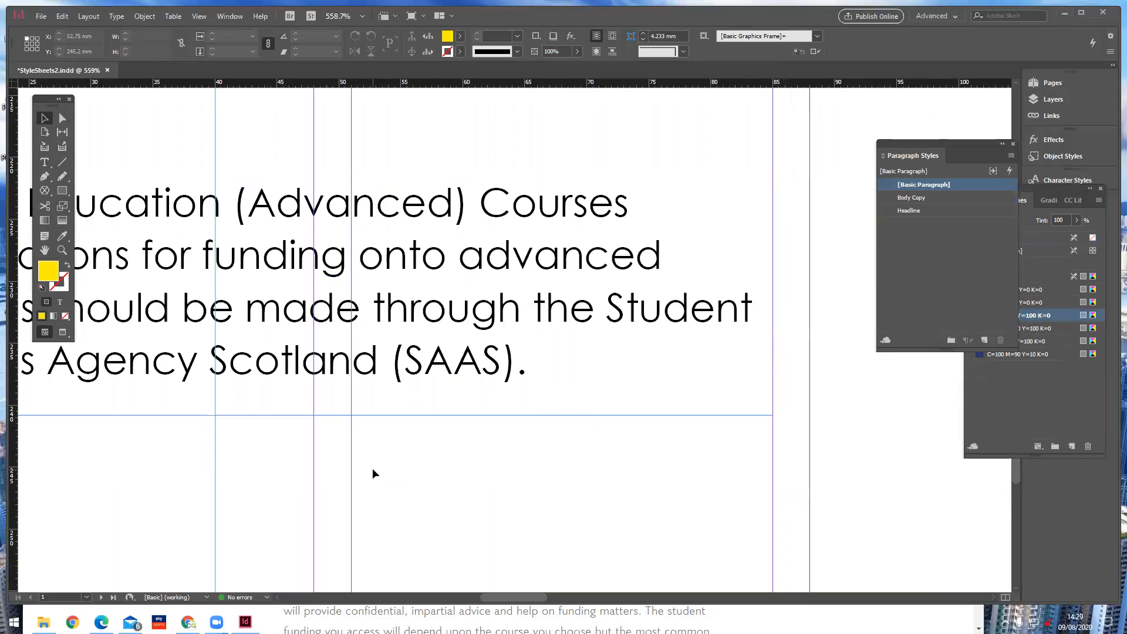
key("ctrl+0")
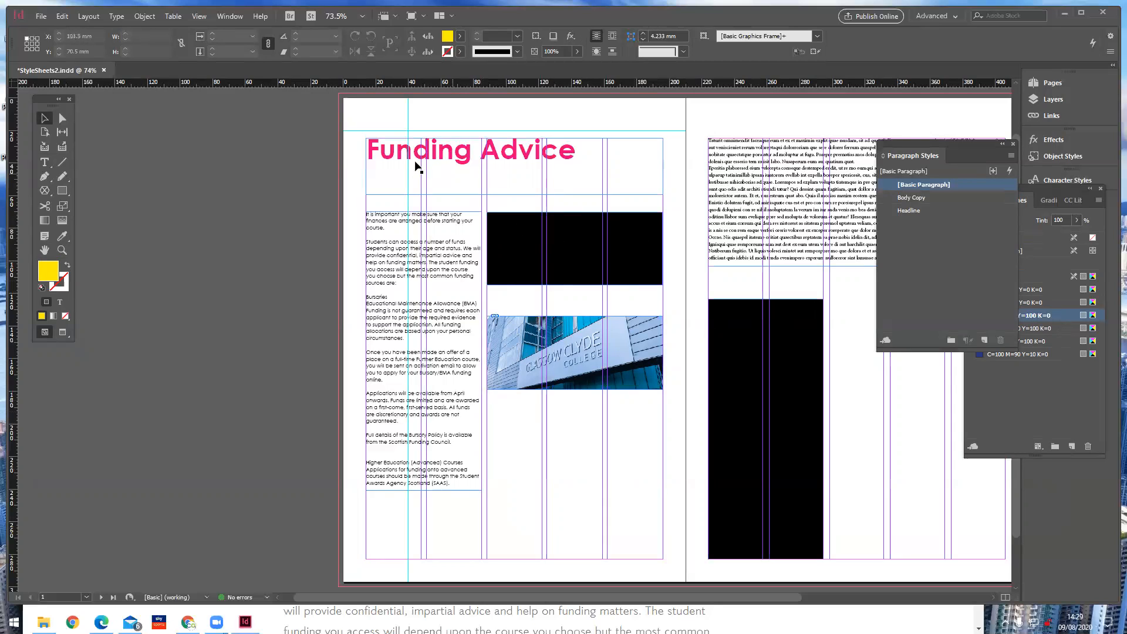
Place the Student_studying_in_library_detail image below the college building photo, with its upper-left corner at X 88 mm, Y 189 mm.
left_click(42, 16)
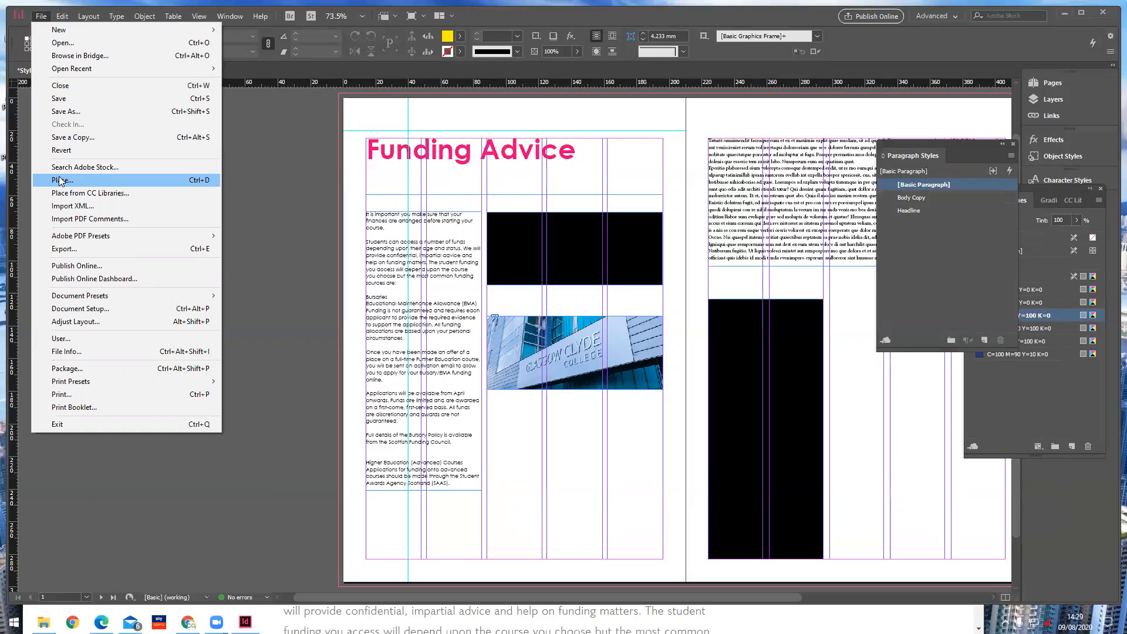
left_click(61, 181)
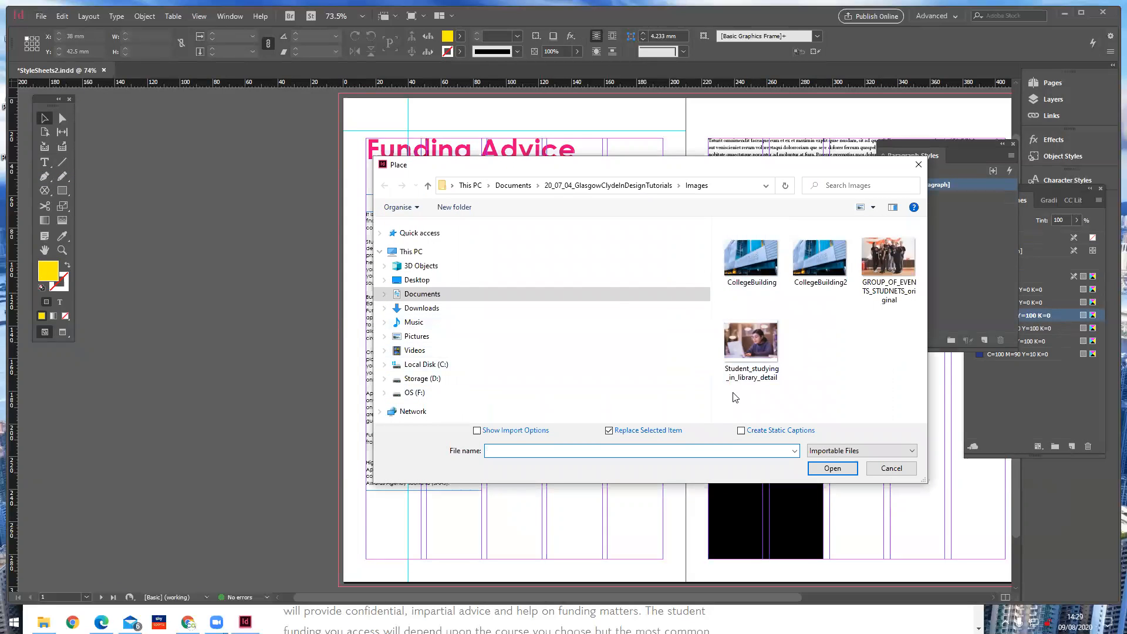
left_click(756, 344)
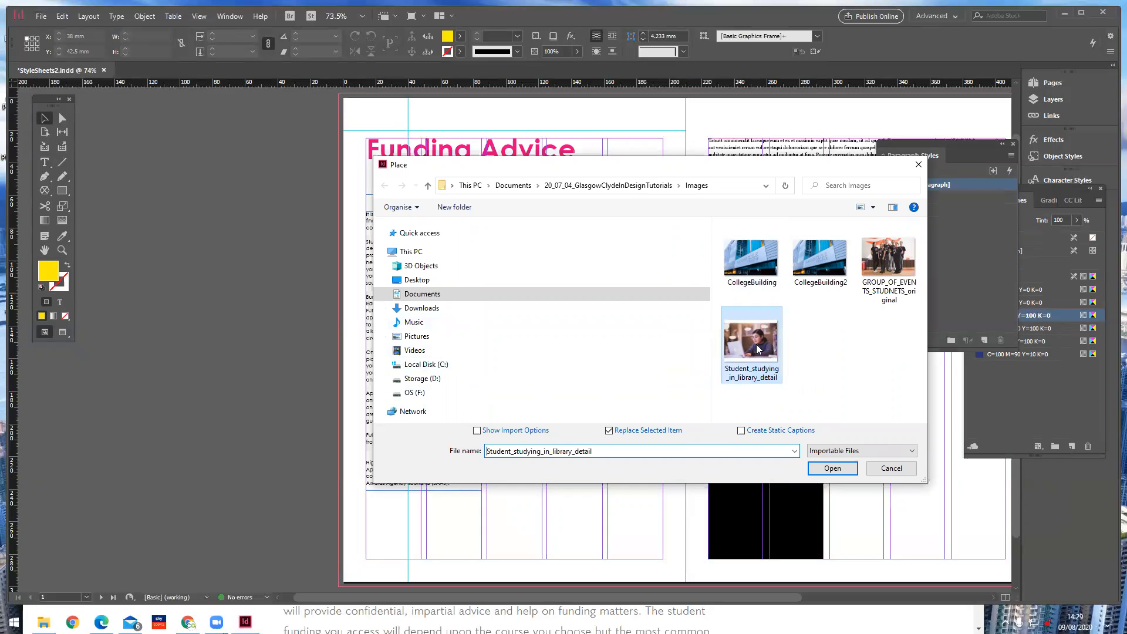
left_click(832, 468)
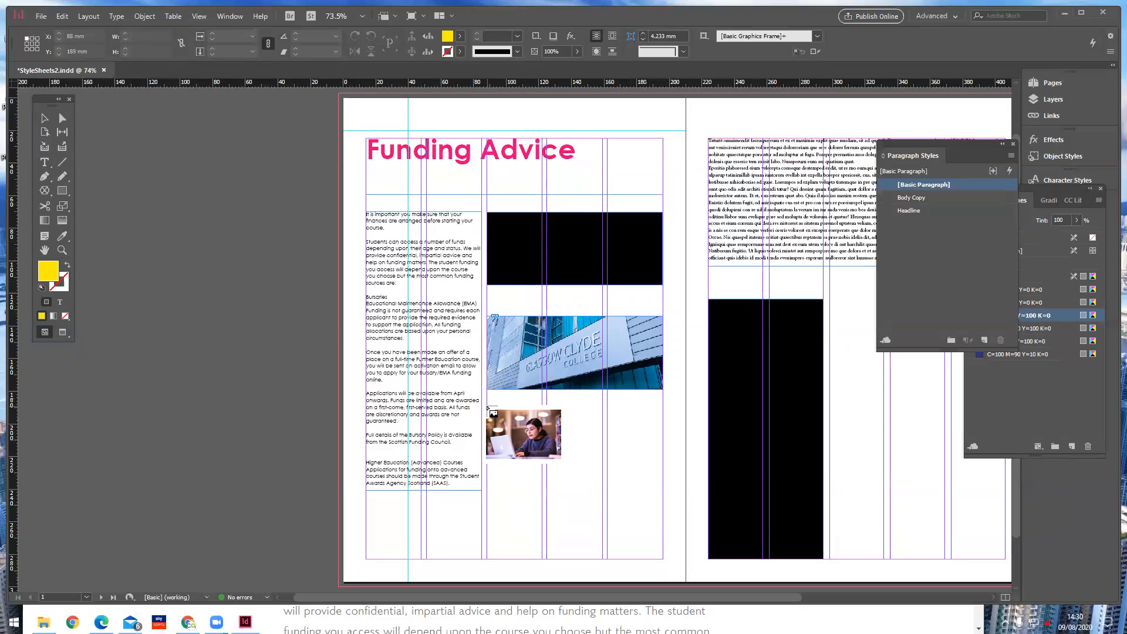
left_click(487, 406)
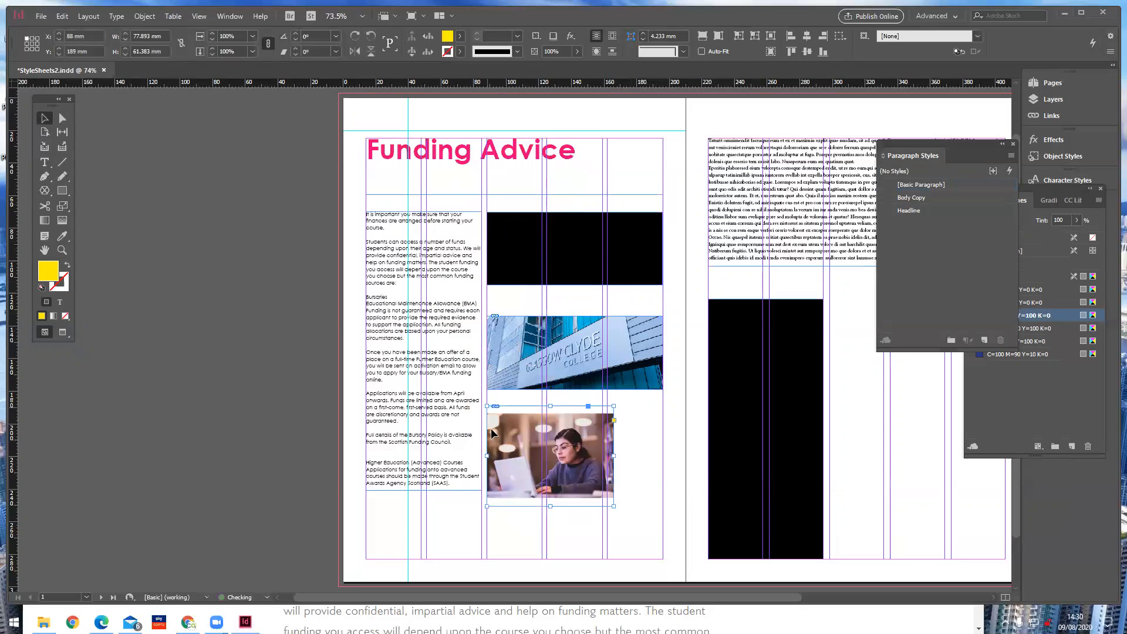
left_click(530, 514)
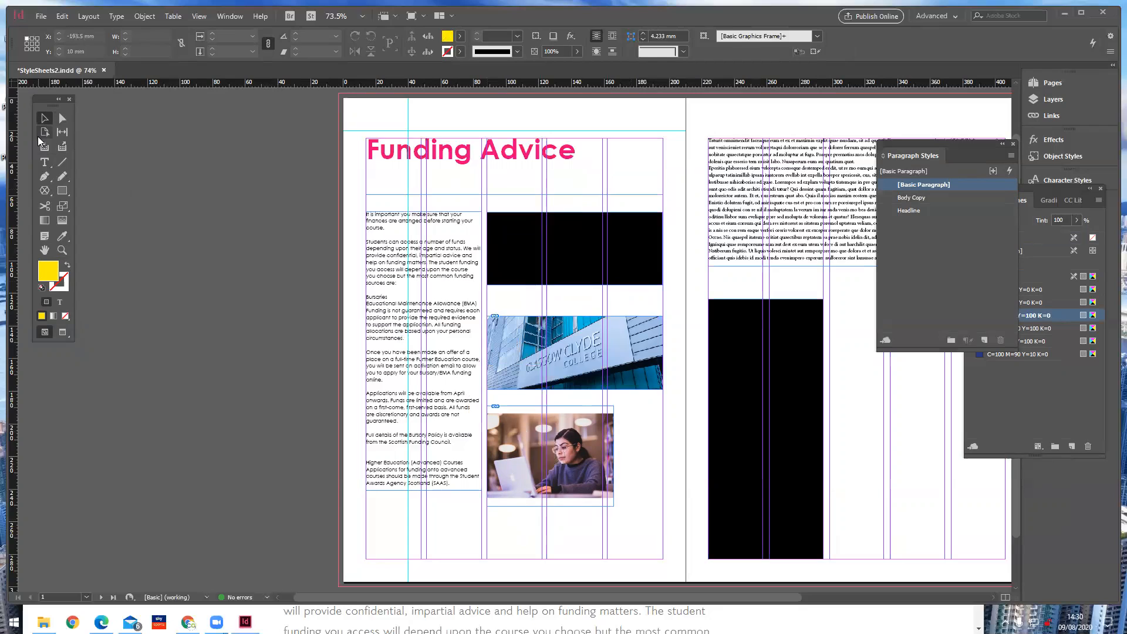
Check the scale of the student image inside its frame with the Direct Selection tool.
left_click(62, 113)
left_click(516, 434)
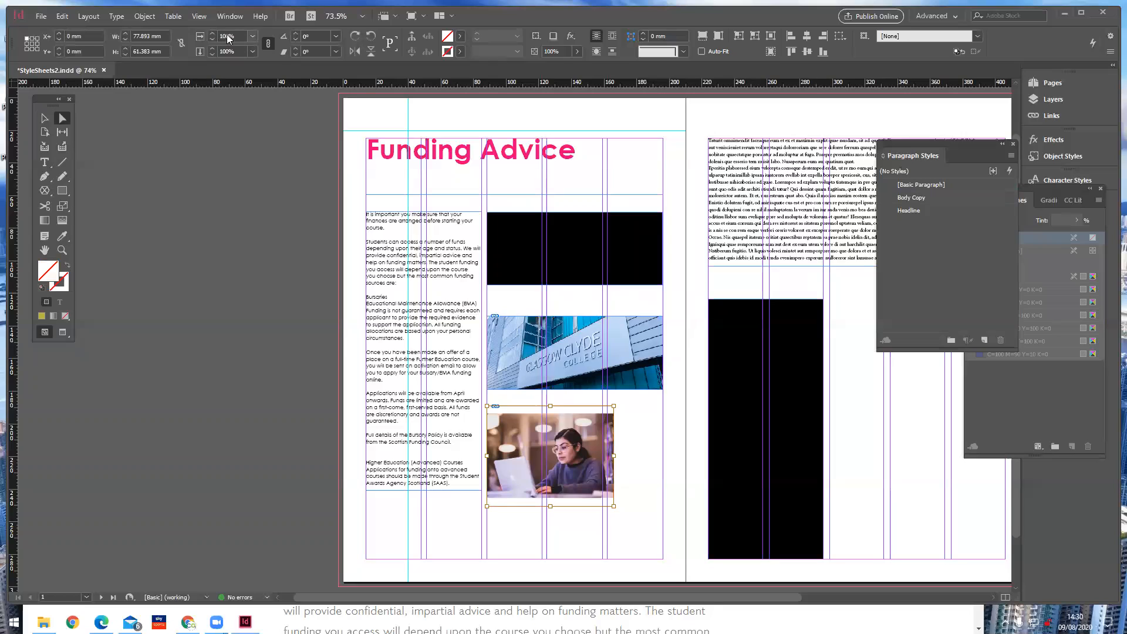
left_click(45, 120)
left_click(509, 521)
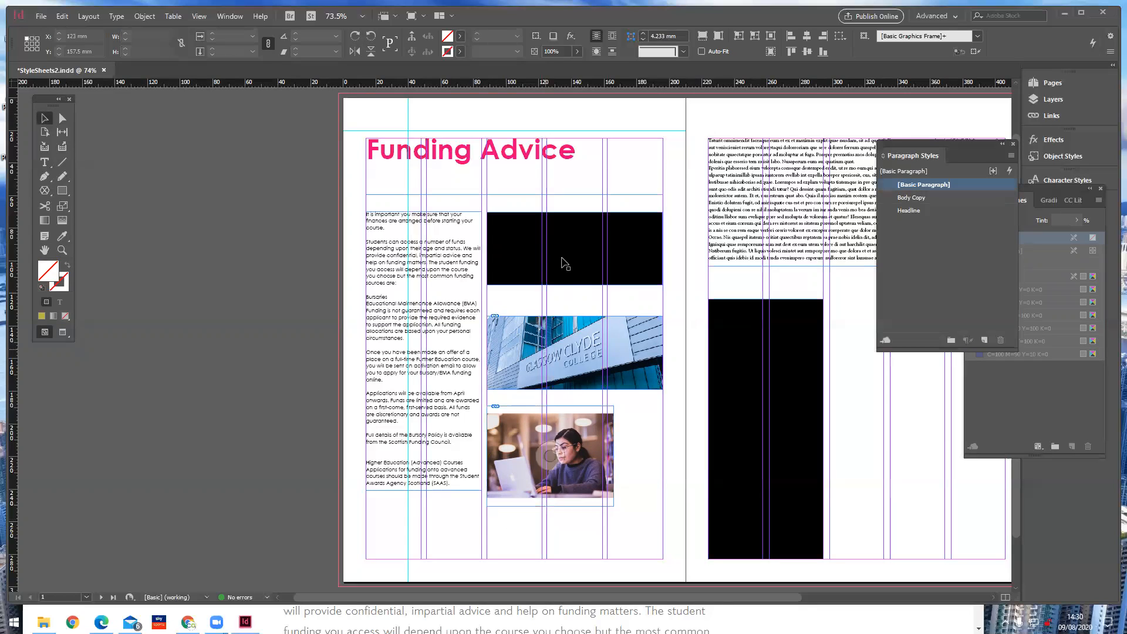
Delete the black rectangle above the college building photo.
left_click(518, 256)
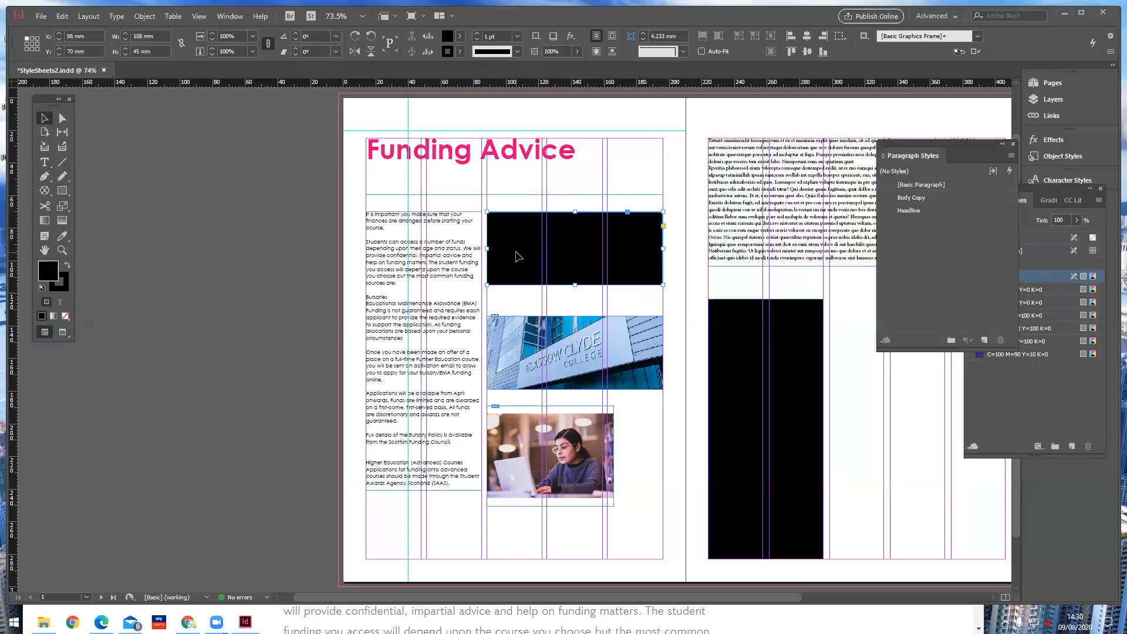
key("Delete")
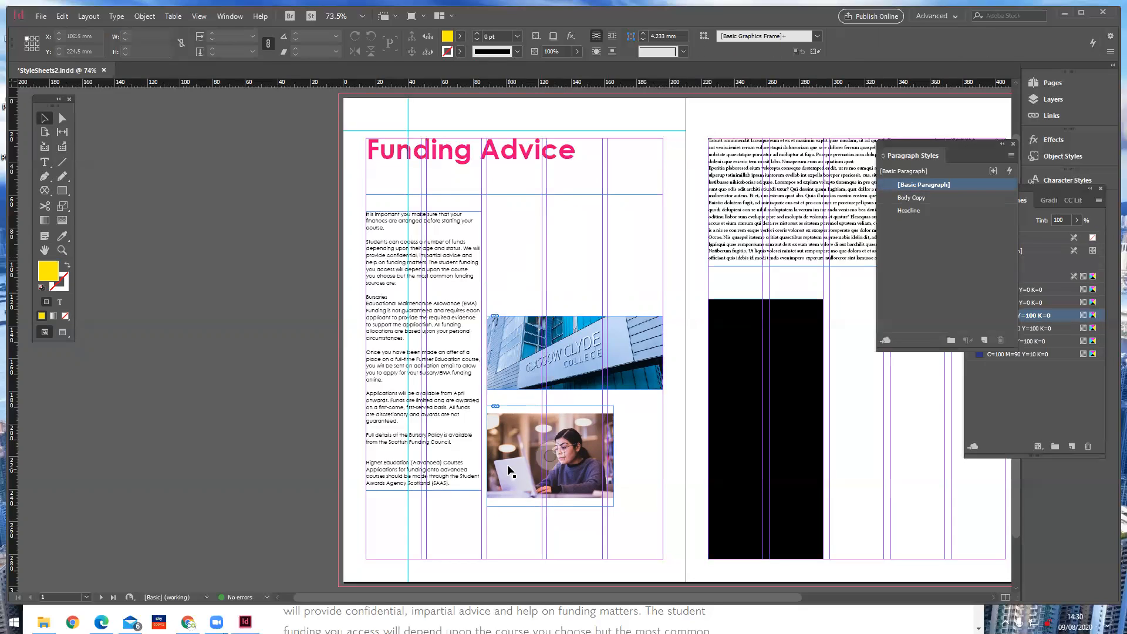
Move the student image above the college building photo to X 88 mm, Y 70 mm, and trim its frame to 51 mm high.
left_click(504, 463)
left_click_drag(506, 462, 506, 269)
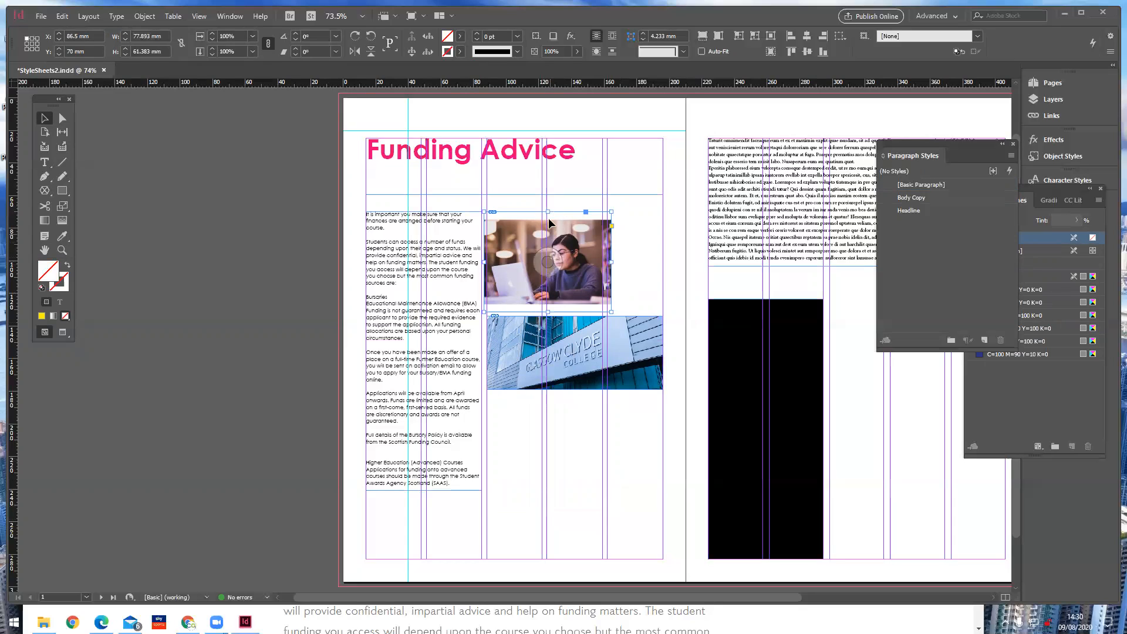
left_click_drag(548, 211, 548, 221)
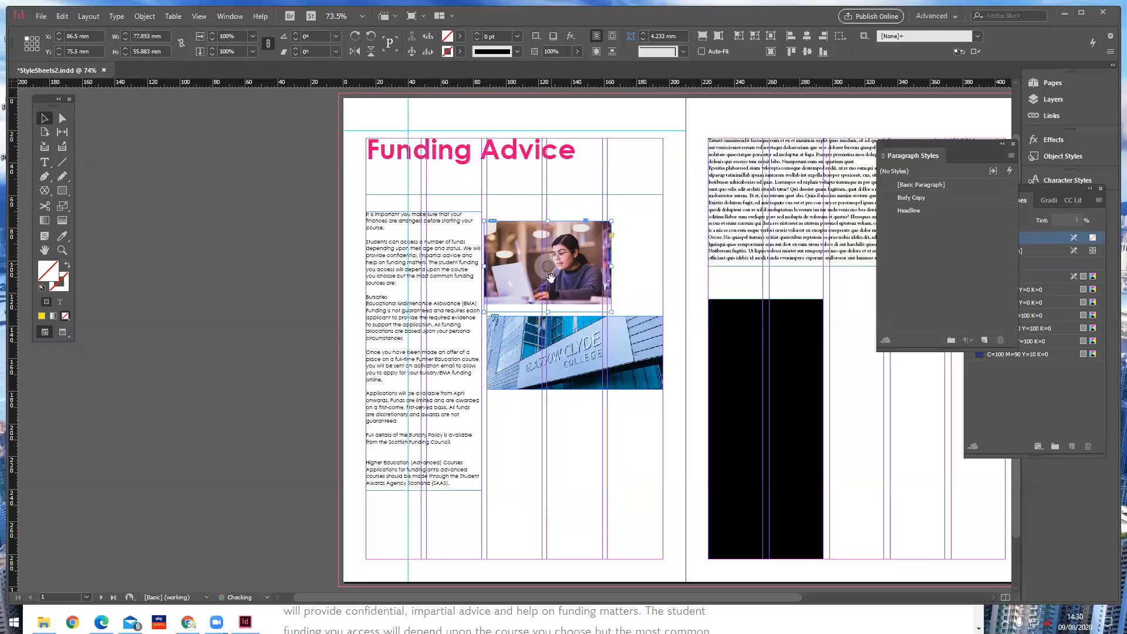
left_click_drag(549, 312, 549, 303)
mouse_move(502, 273)
left_mouse_down()
mouse_move(506, 256)
mouse_move(506, 267)
left_mouse_up()
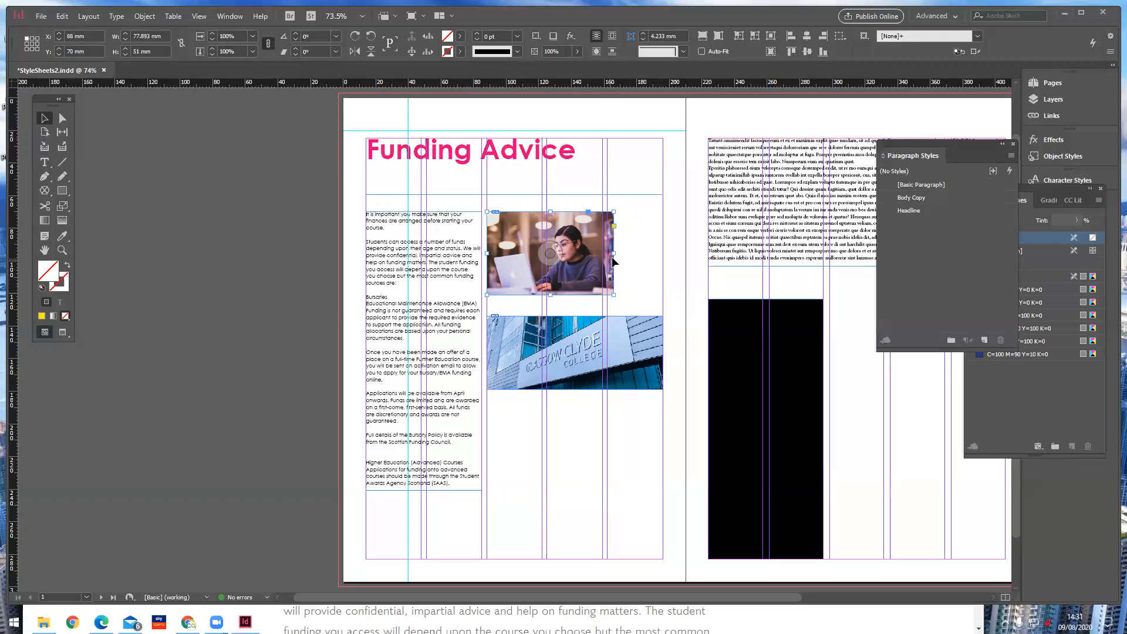
Narrow the student image frame to two columns wide and check the spread in Preview mode without guides.
left_click_drag(613, 251, 603, 256)
left_click(636, 280)
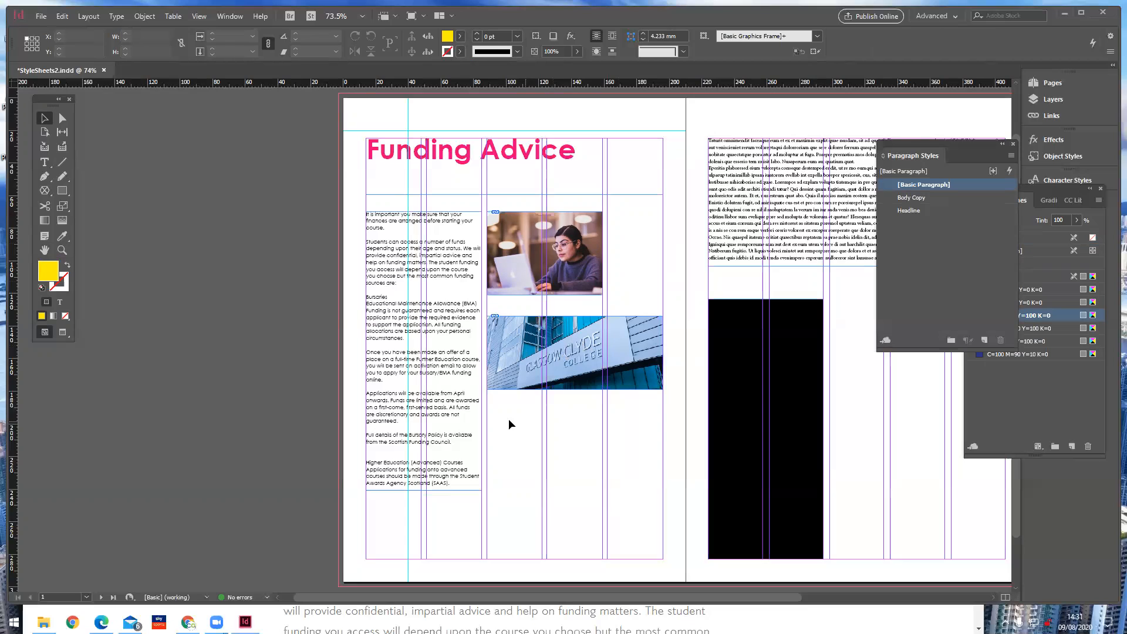
left_click(61, 332)
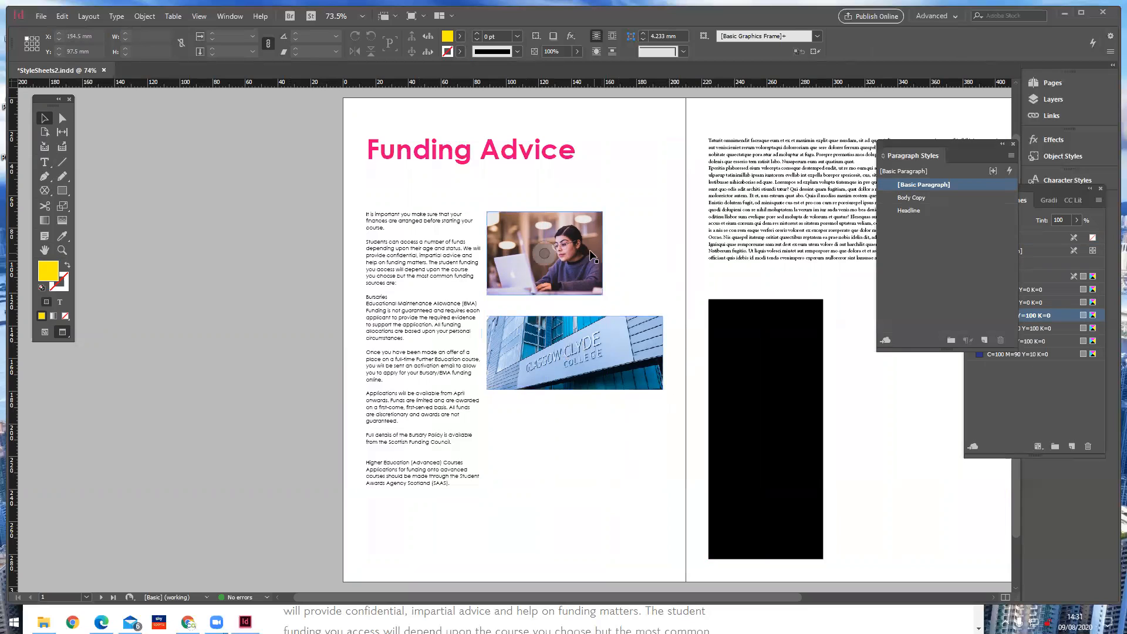
left_click(45, 332)
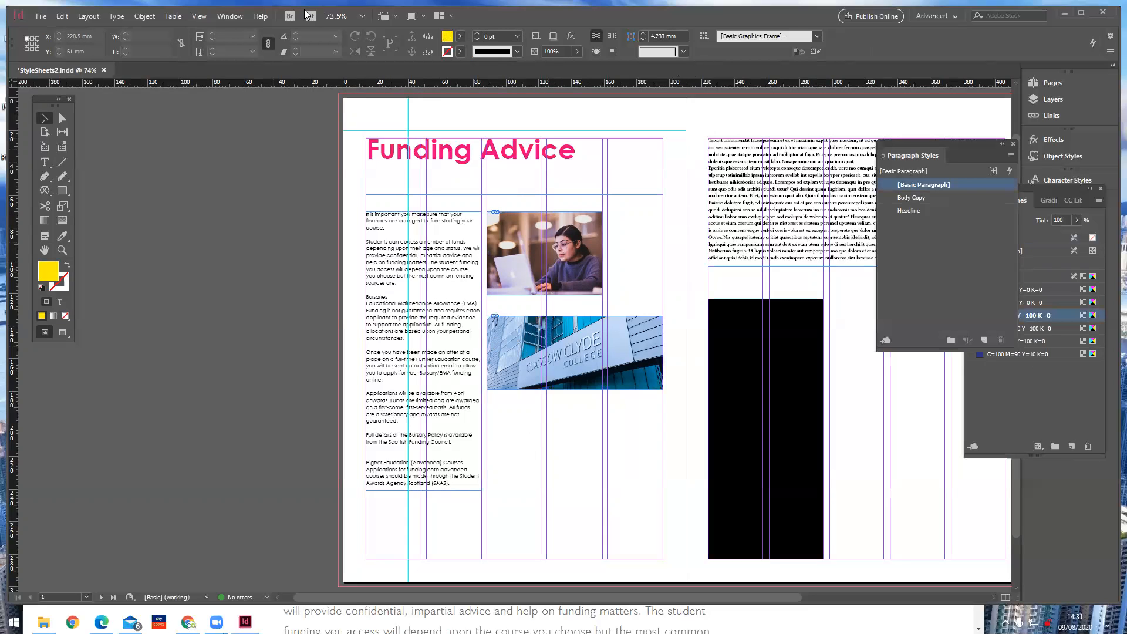
Apply the Body Copy paragraph style to the placeholder text on the right-hand page.
left_click_drag(304, 10, 261, 8)
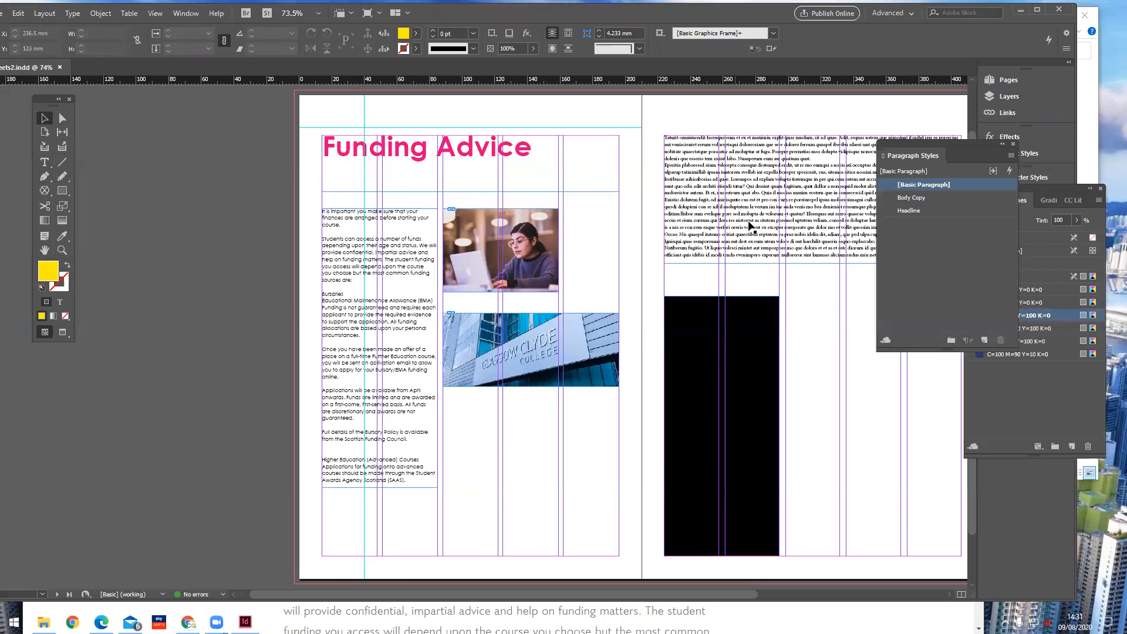
left_click(394, 267)
left_click(726, 249)
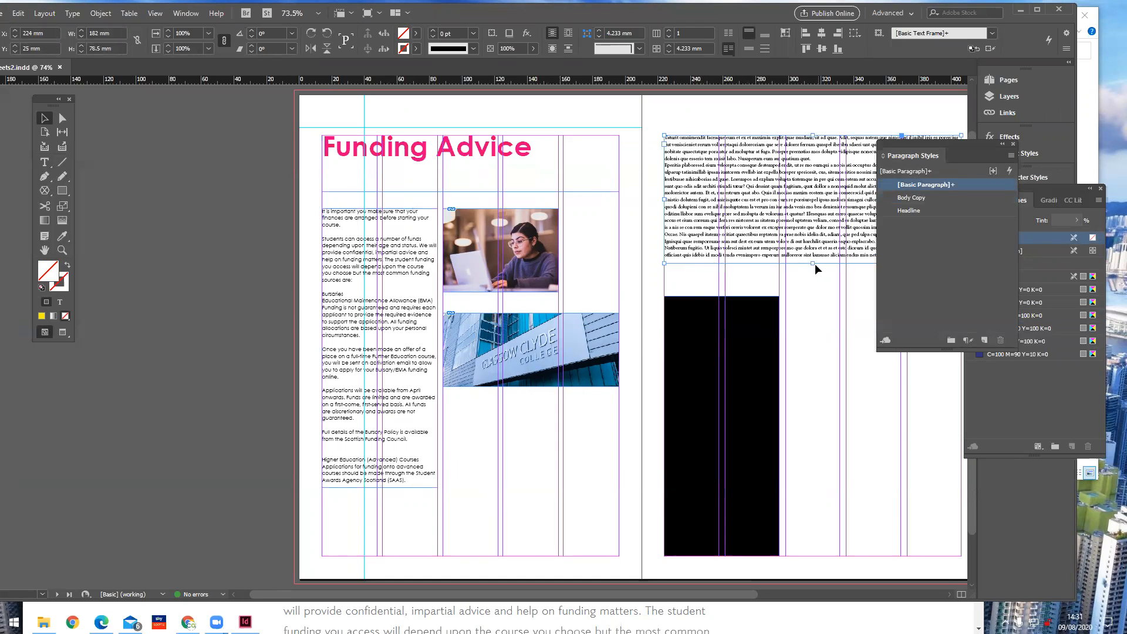
left_click_drag(903, 144, 863, 321)
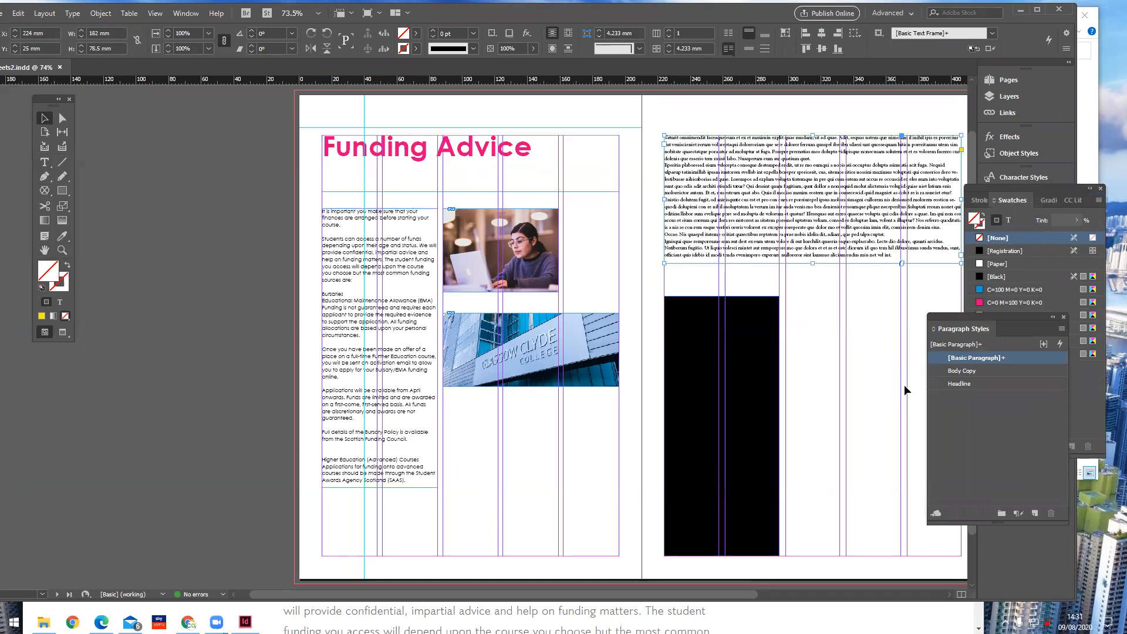
left_click(957, 371)
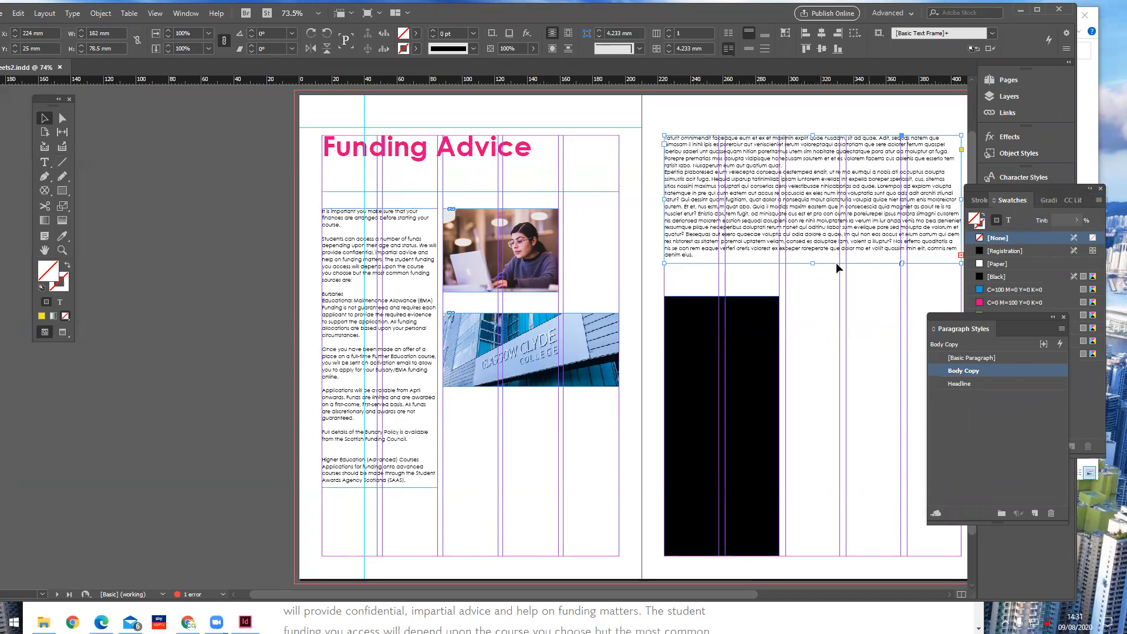
Resize the right-hand page's text frame to four columns wide, about 144.8 mm by 154 mm.
left_click_drag(811, 264, 811, 371)
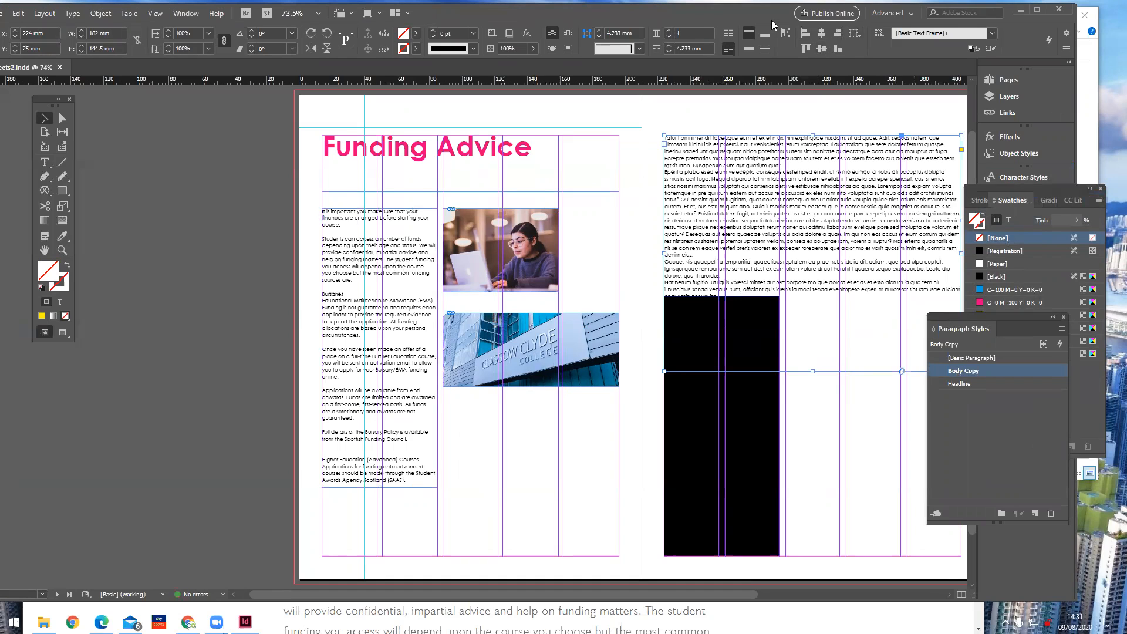
left_click_drag(771, 20, 727, 17)
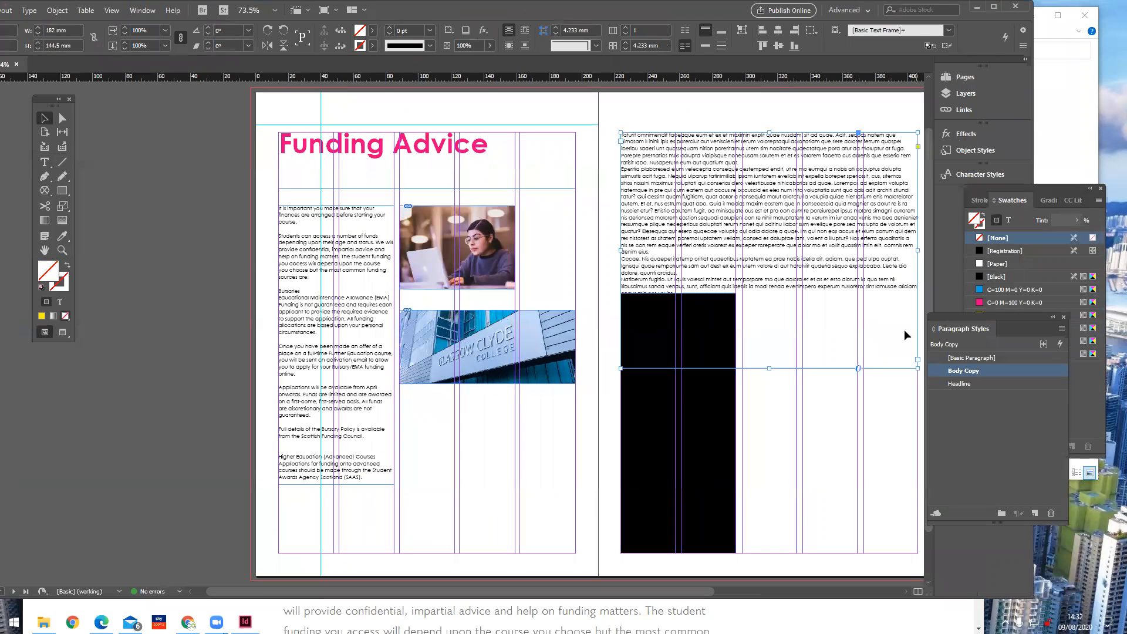
left_click_drag(914, 369, 857, 383)
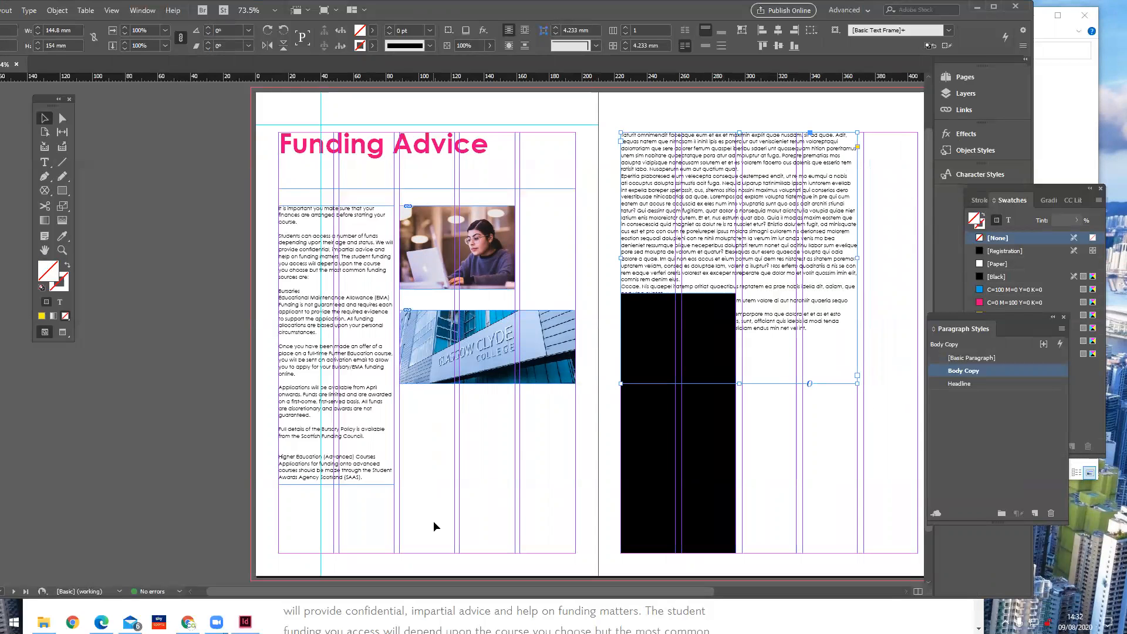
Switch to Chrome and open the Counselling page from the Advice section of the Glasgow Clyde College website.
mouse_move(187, 622)
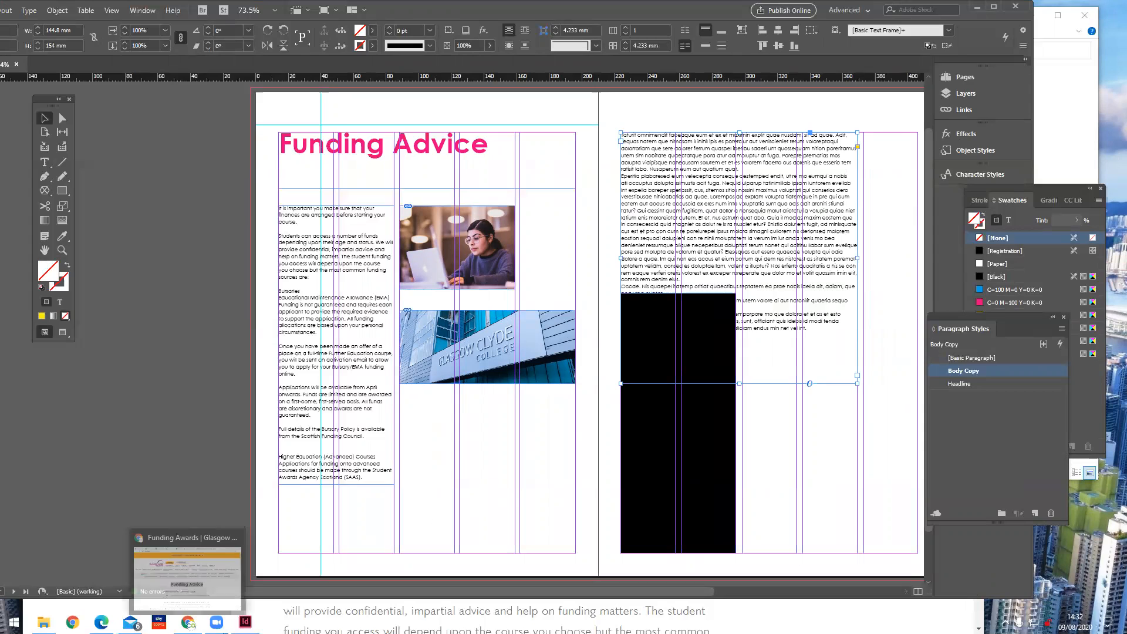
left_click(188, 563)
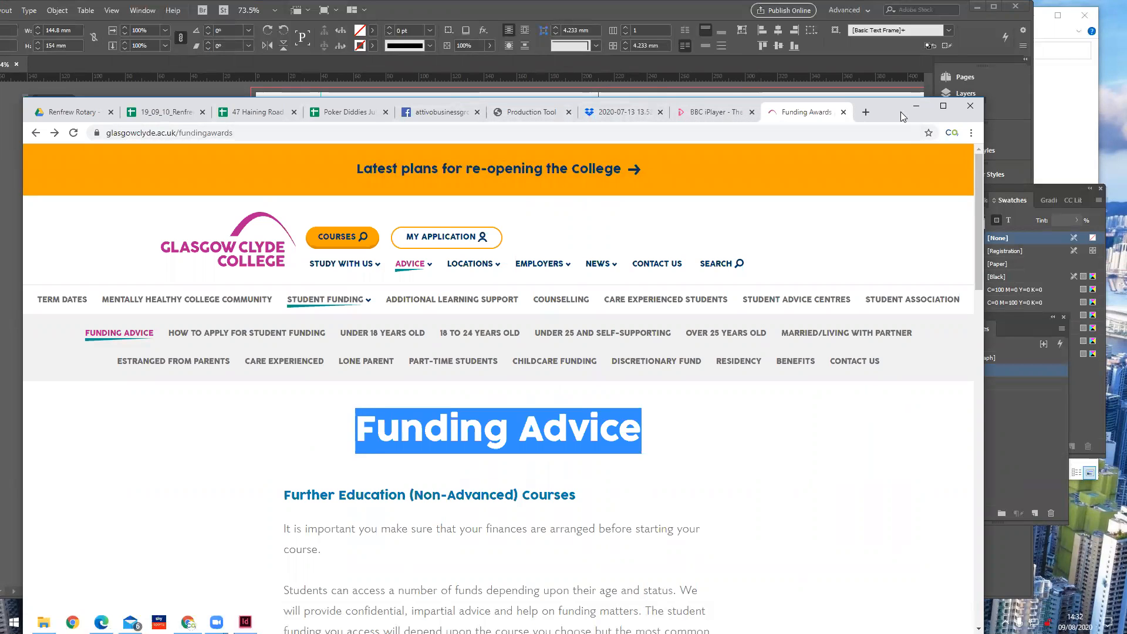
left_click_drag(907, 109, 917, 88)
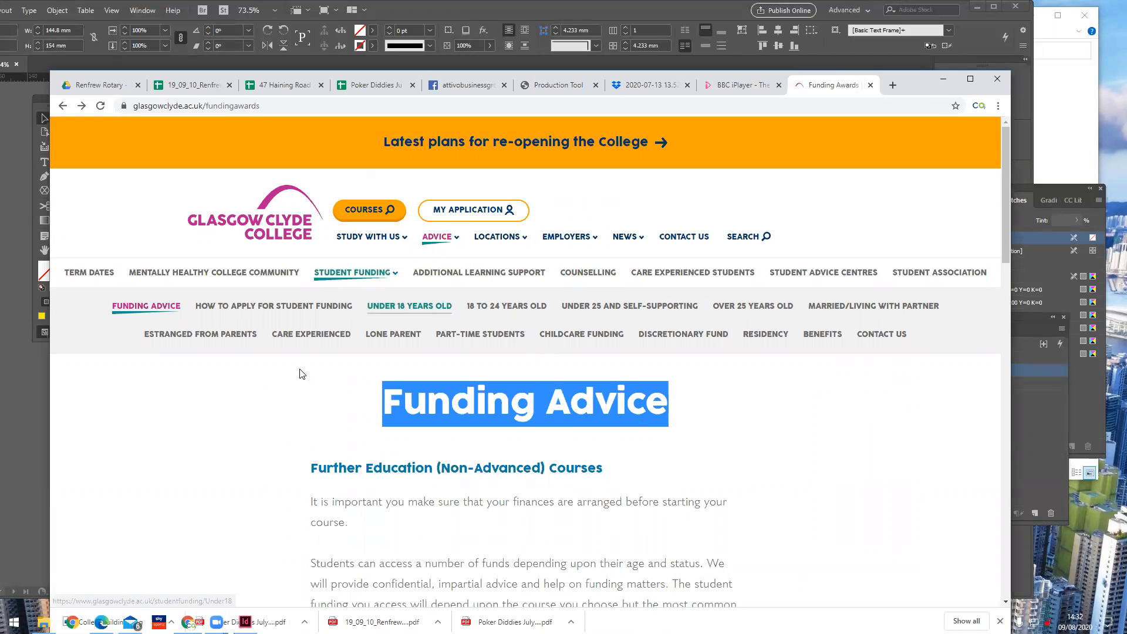
scroll(320, 398, "down", 1)
scroll(311, 388, "up", 1)
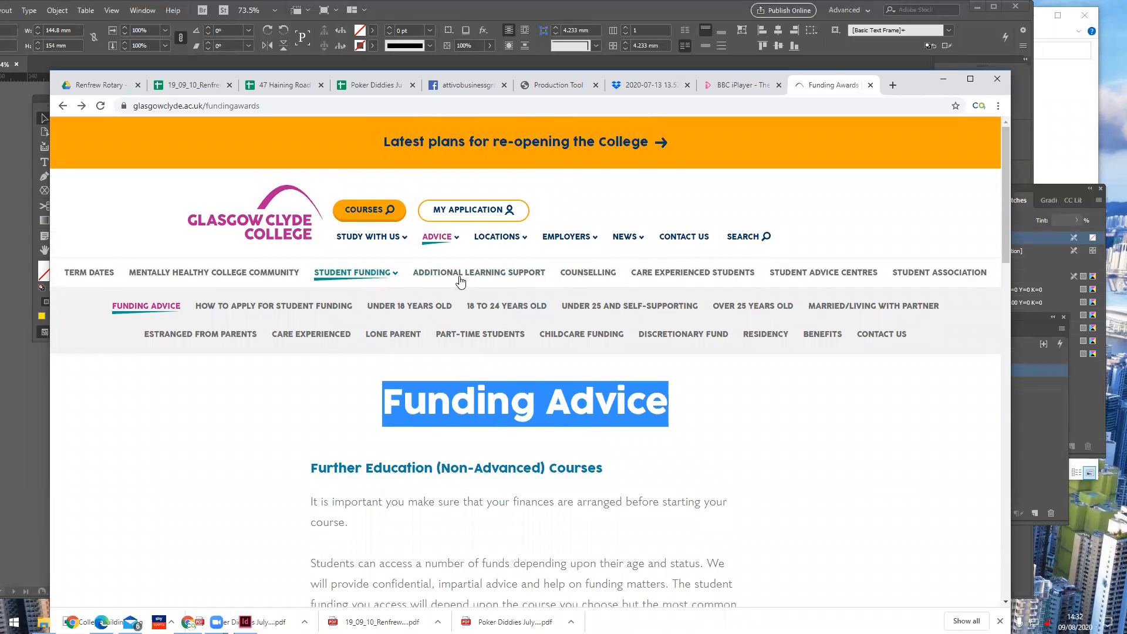
mouse_move(440, 237)
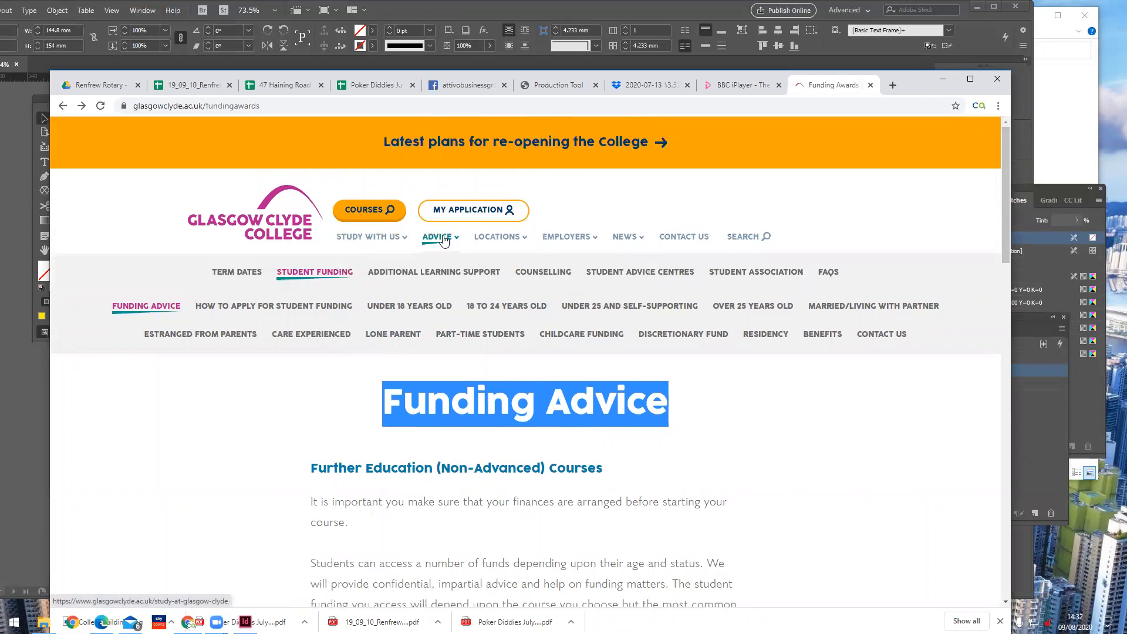
left_click(534, 275)
Copy the counselling page's text, from the opening paragraph through the end of the Mental Health section.
scroll(677, 438, "down", 5)
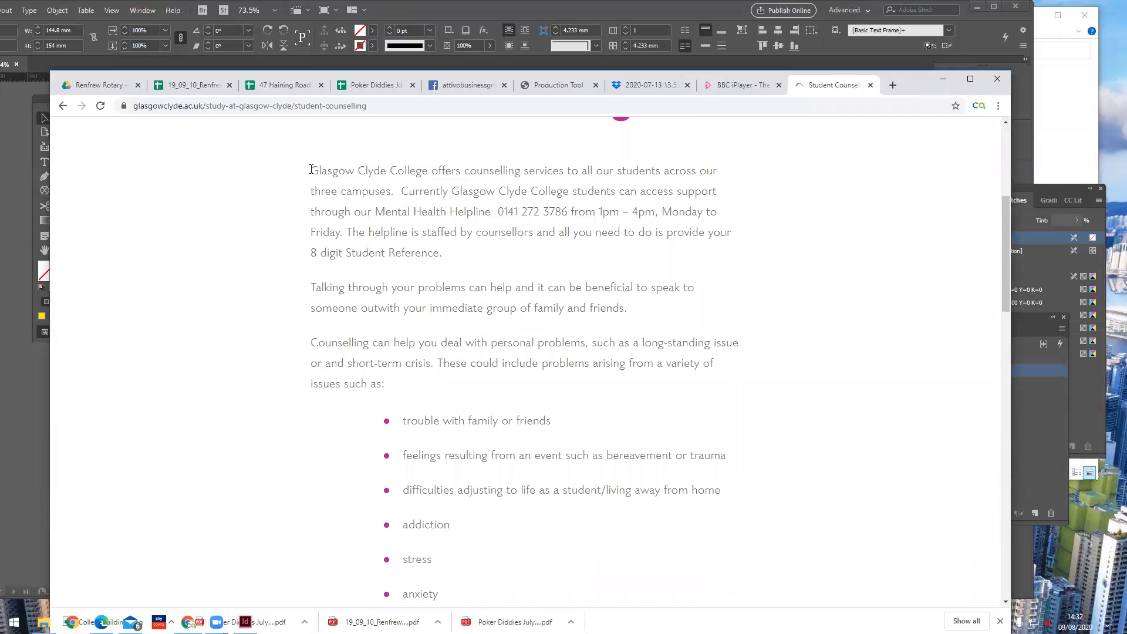
mouse_move(311, 169)
left_mouse_down()
mouse_move(340, 191)
mouse_move(422, 604)
mouse_move(426, 557)
mouse_move(451, 577)
mouse_move(446, 599)
mouse_move(546, 254)
mouse_move(486, 119)
mouse_move(464, 467)
left_mouse_up()
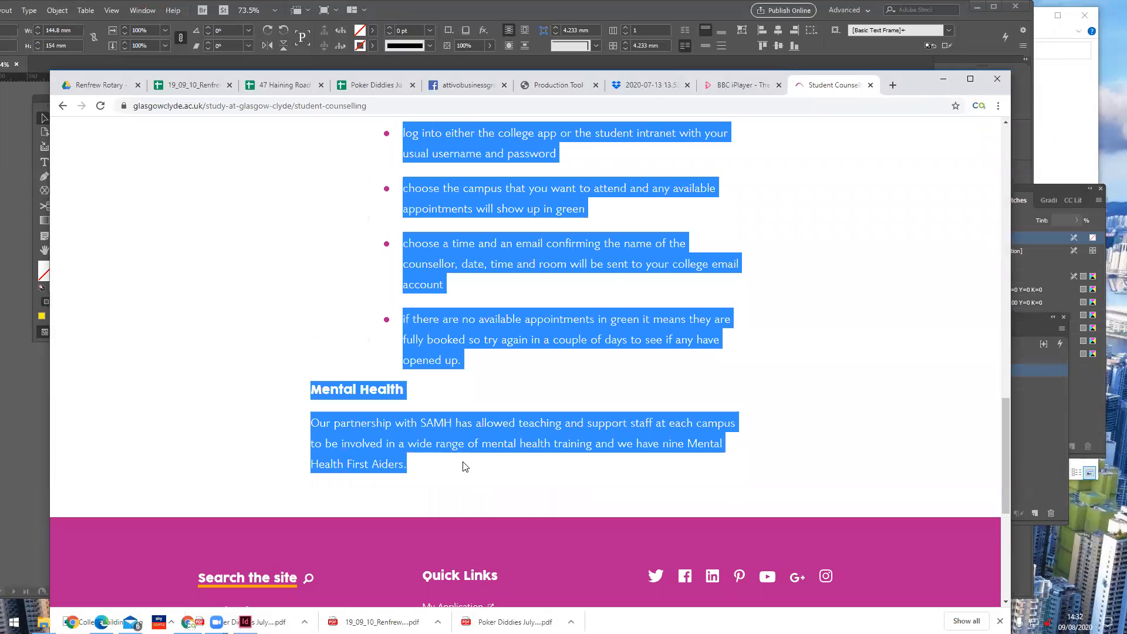
right_click(499, 318)
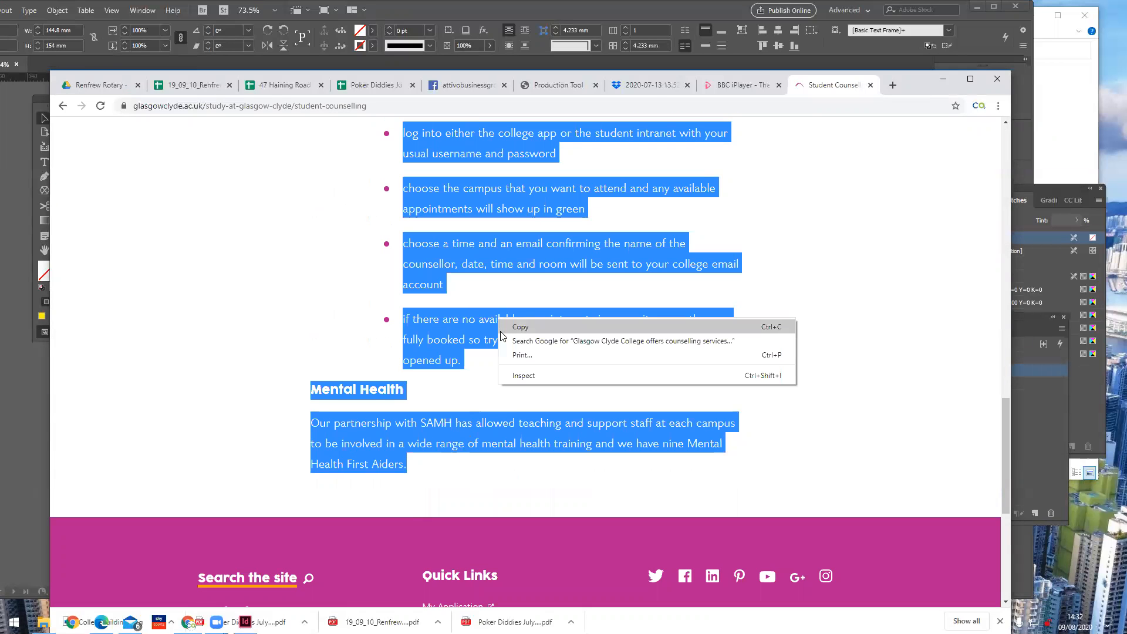
left_click(509, 330)
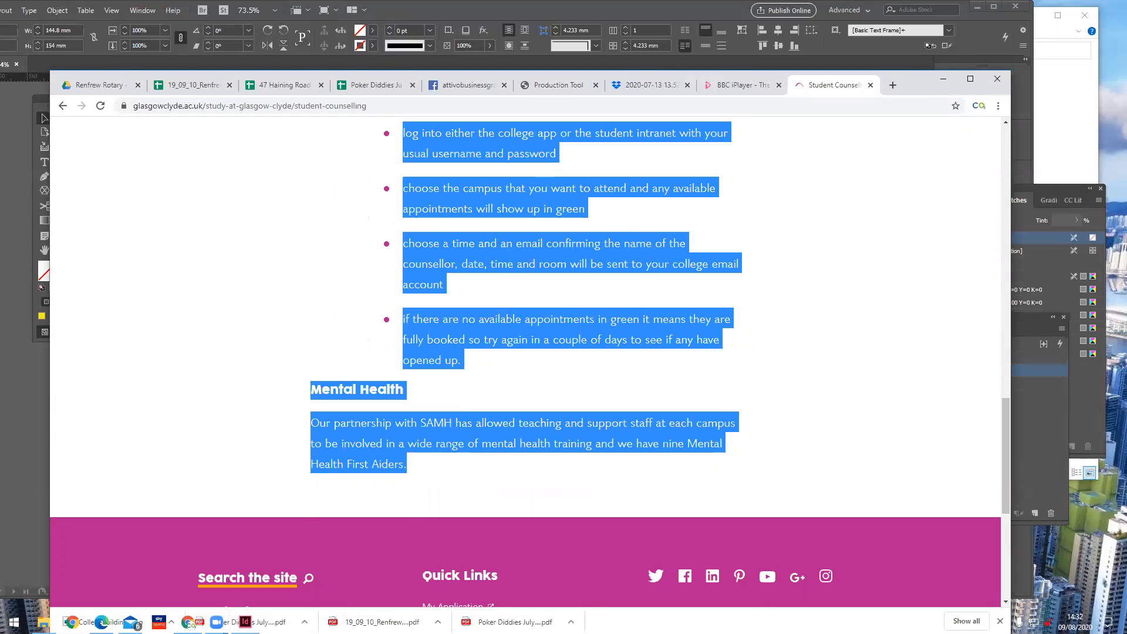
Return to InDesign and delete all the placeholder text in the right-hand page's text frame.
left_click(245, 622)
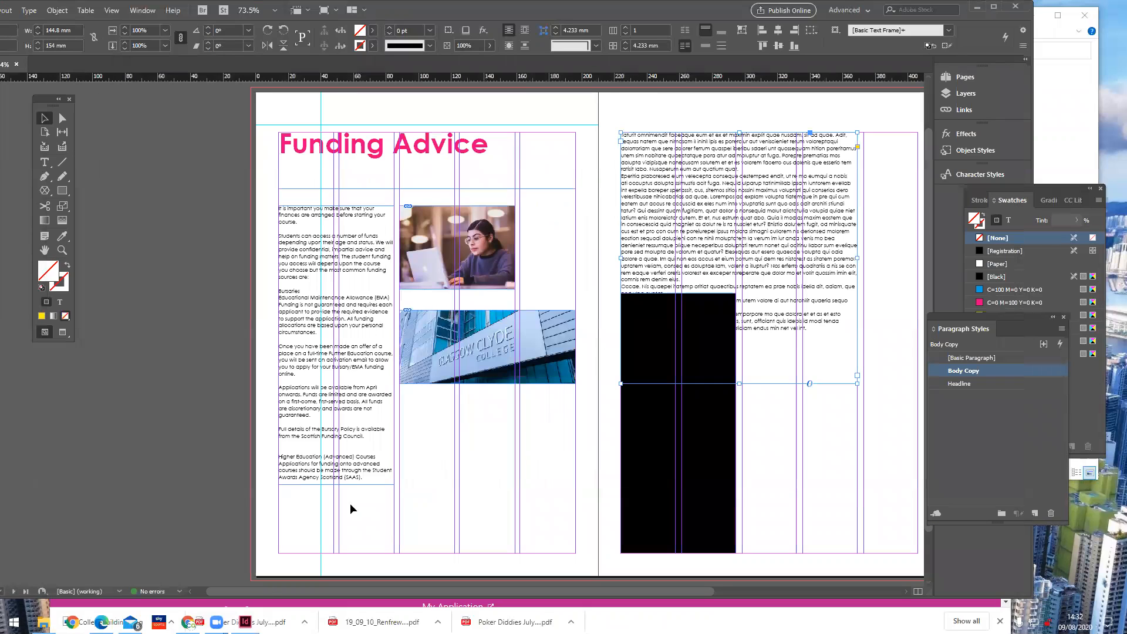
left_click(44, 162)
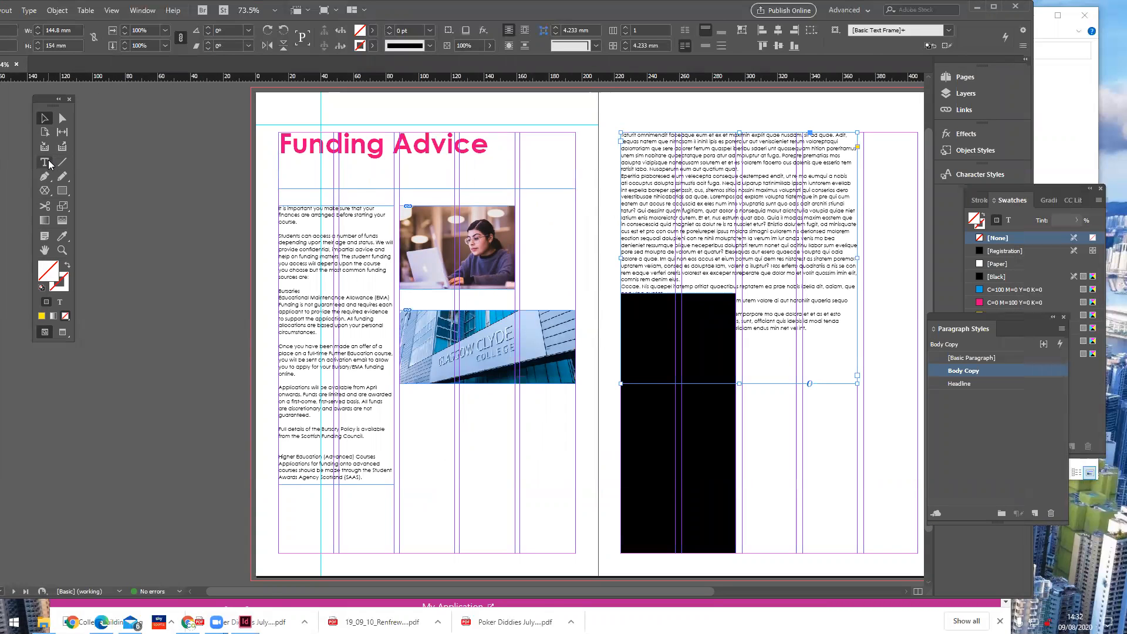
left_click(628, 189)
key("Escape")
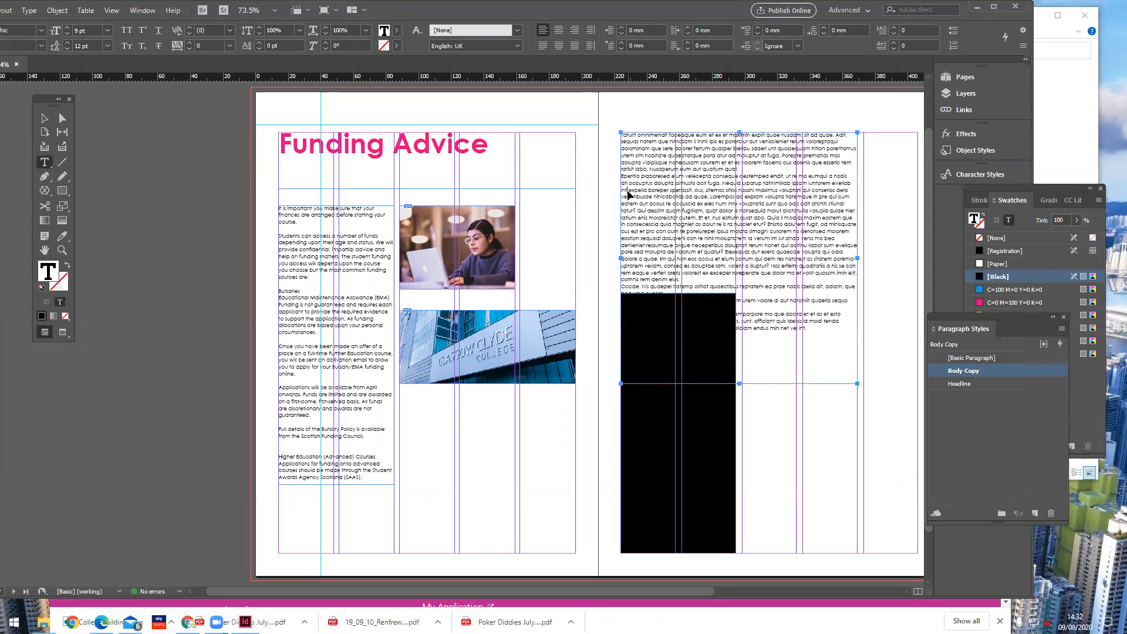
key("ctrl+a")
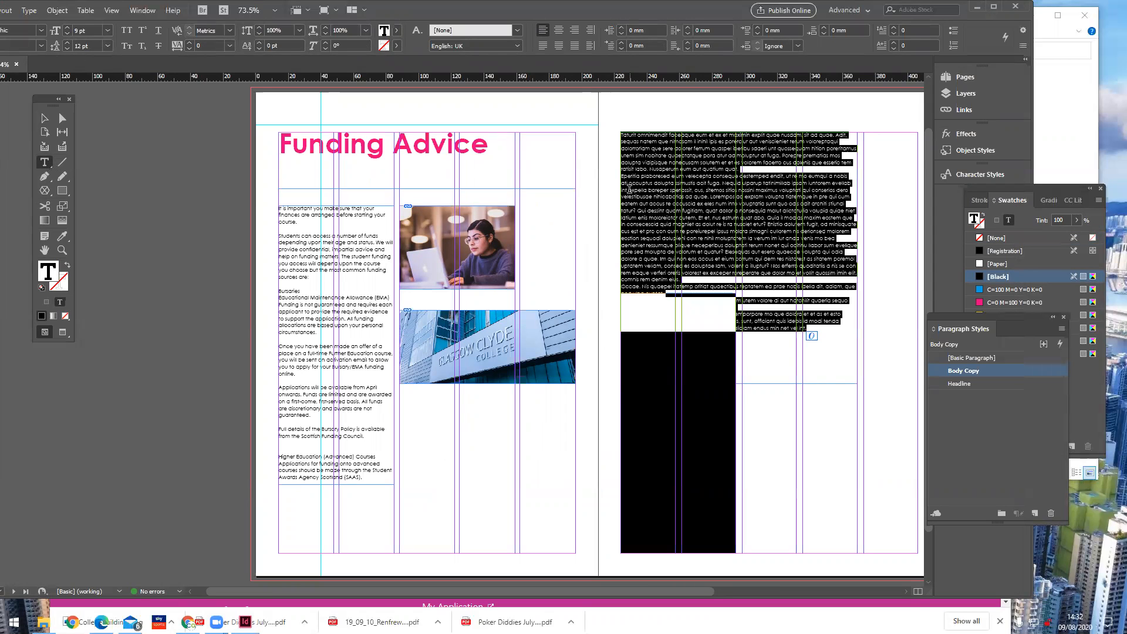
key("Delete")
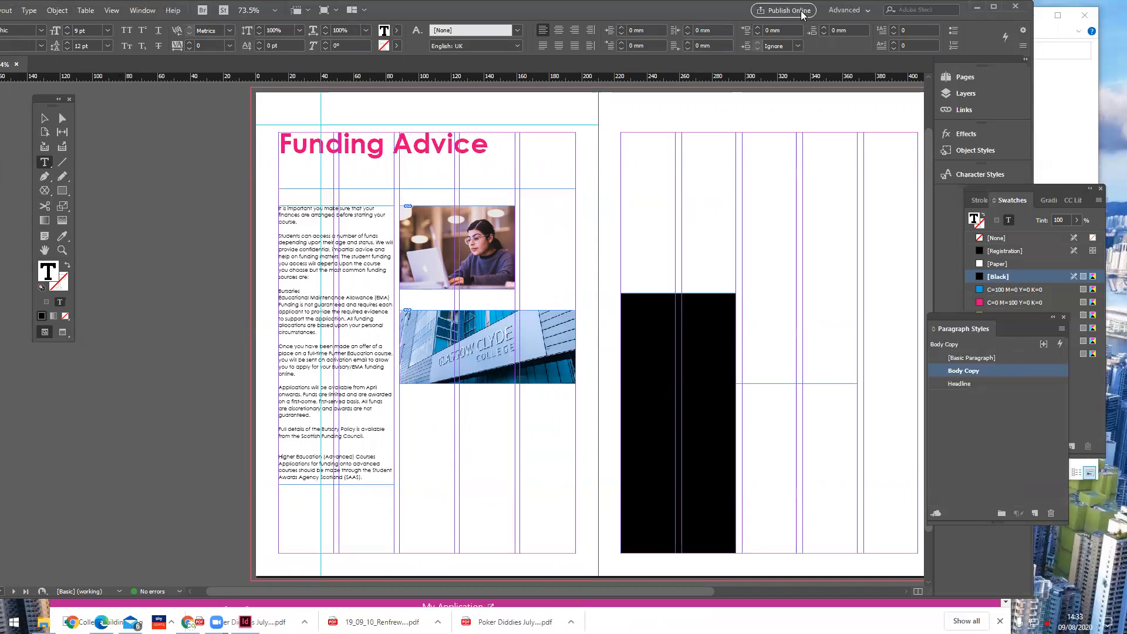
Paste the copied counselling text into the emptied text frame on the right-hand page.
left_click_drag(693, 10, 774, 12)
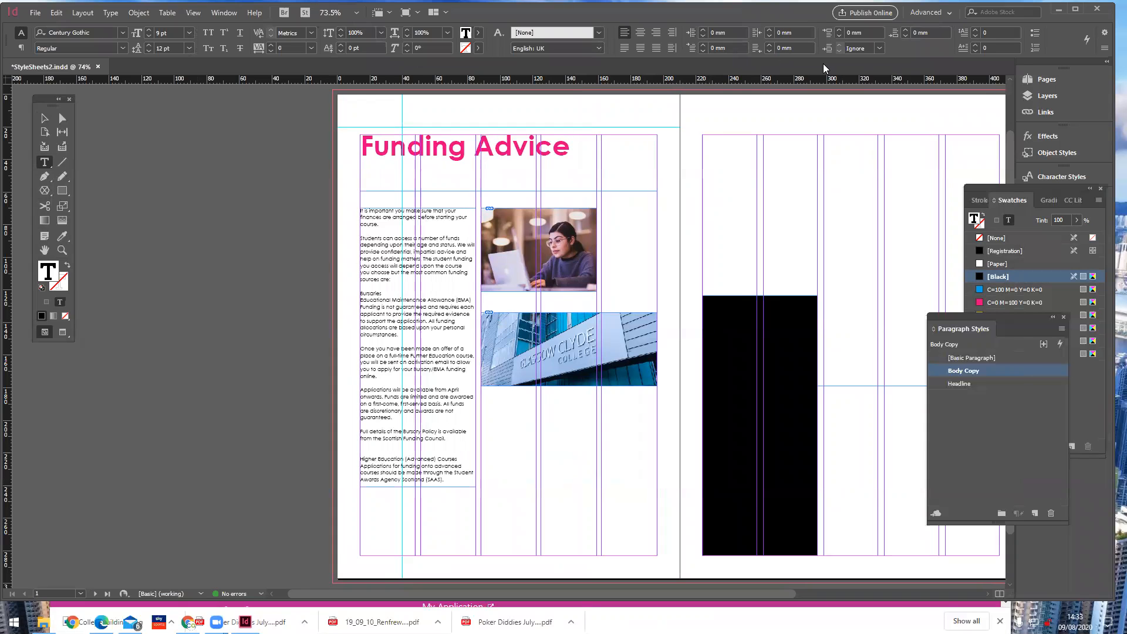
left_click(56, 12)
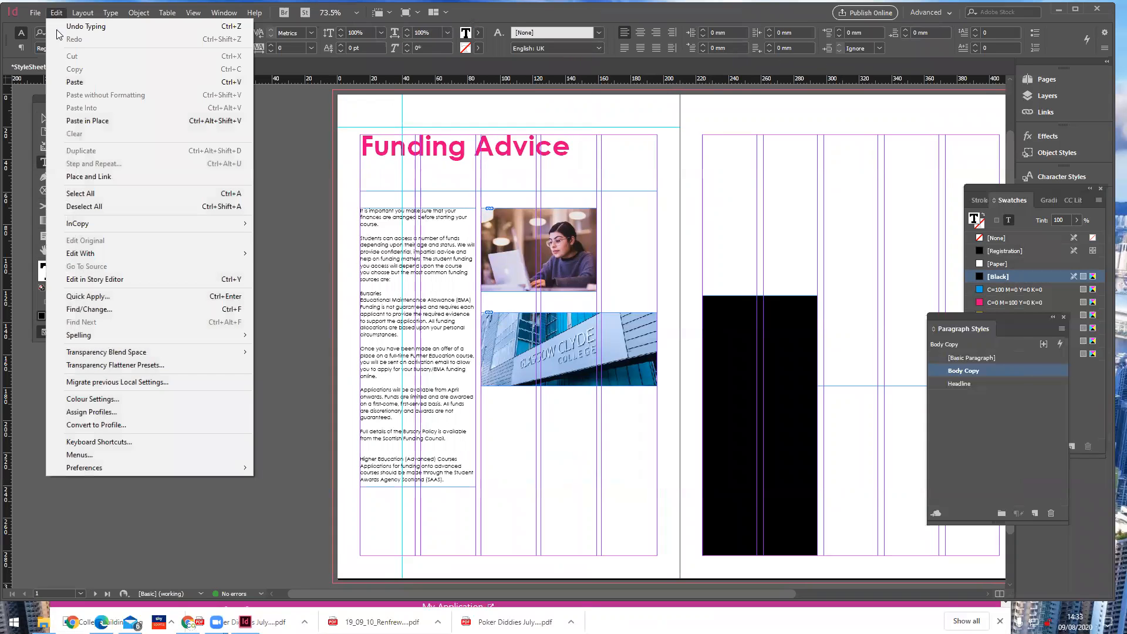
left_click(75, 82)
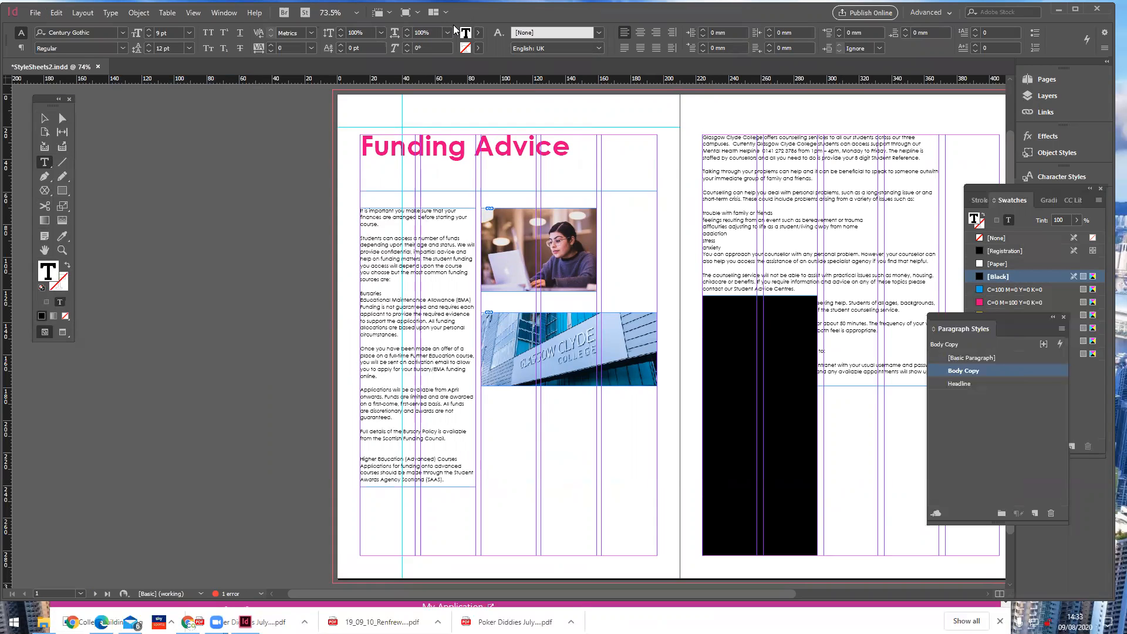
Resize the counselling text frame to three columns wide, about 107.6 mm by 217.5 mm.
left_click_drag(544, 20, 453, 25)
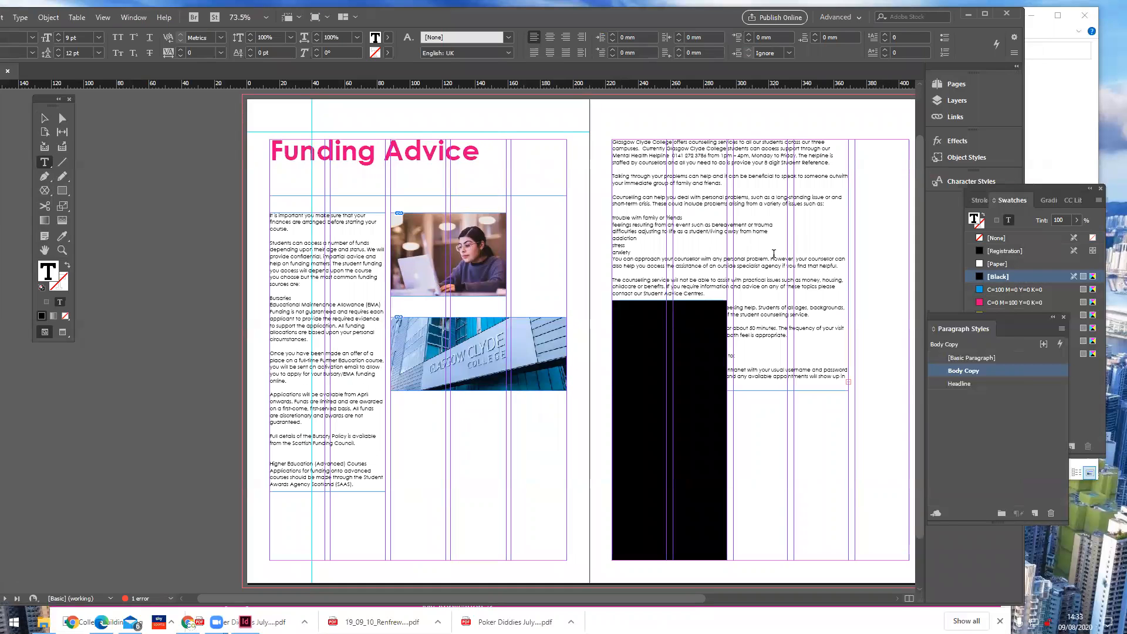
left_click(44, 118)
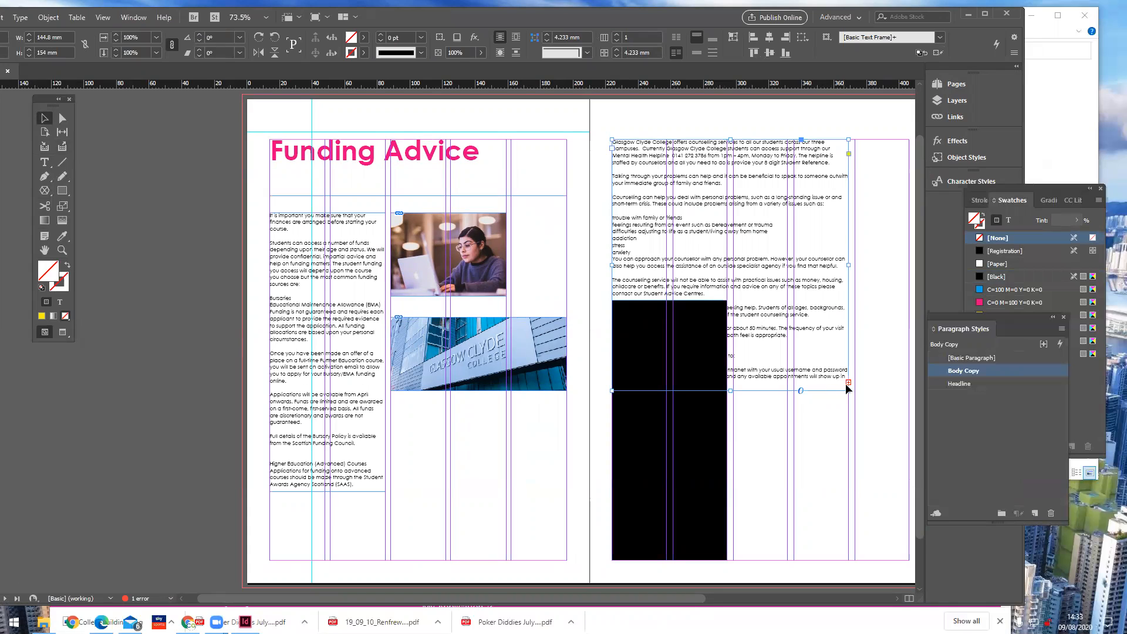
left_click_drag(847, 391, 787, 494)
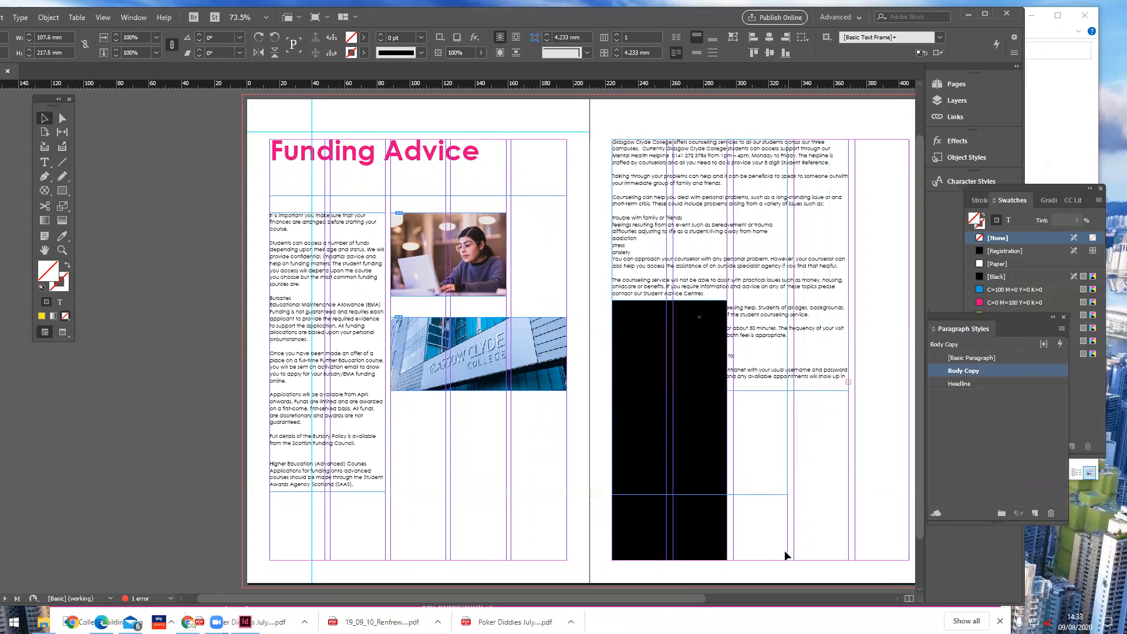
Move the black rectangle off the counselling text into the two outer columns, aligned with the top margin, and select the text frame.
left_click(635, 541)
left_click_drag(635, 539, 801, 432)
left_click_drag(813, 395, 818, 377)
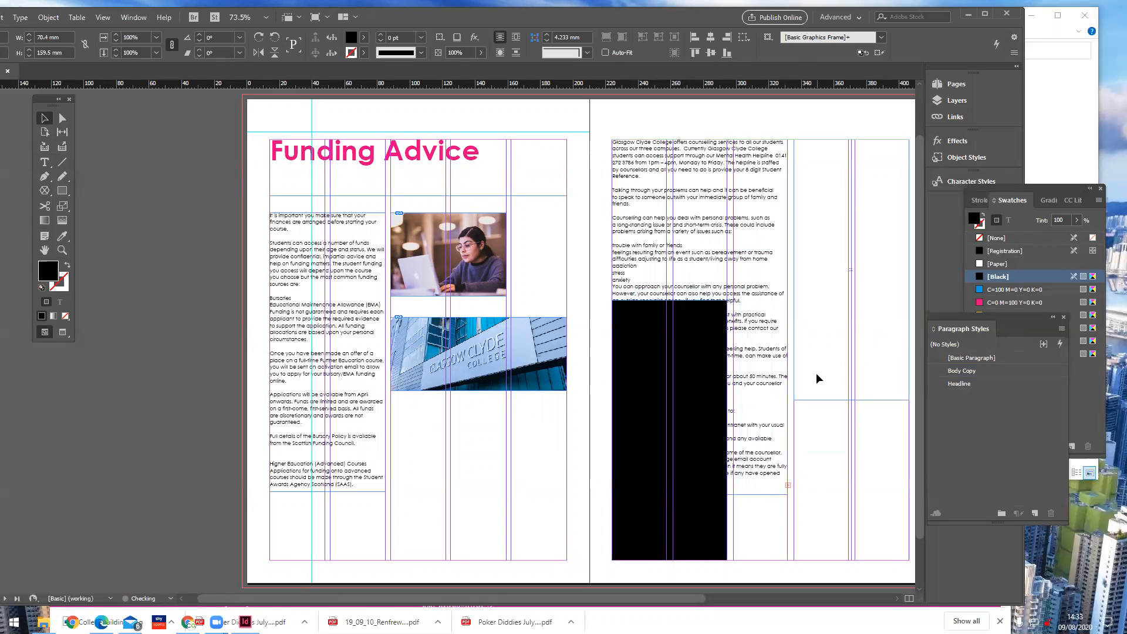
left_click(815, 477)
left_click(739, 462)
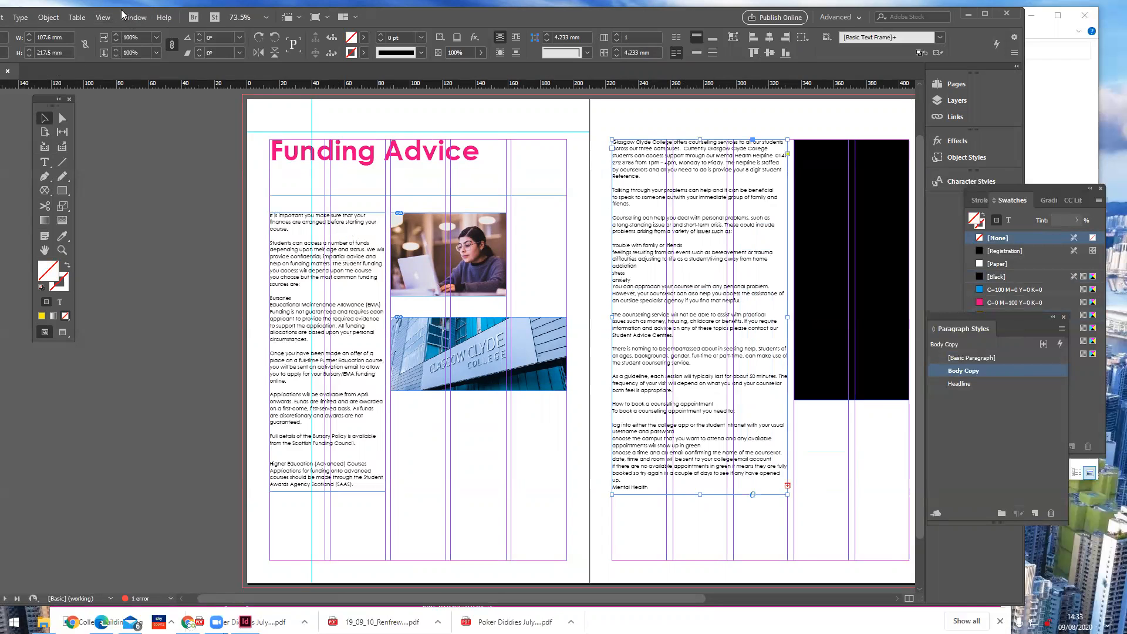
Set the counselling text frame's Y position to 70 mm and deselect it.
left_click_drag(122, 10, 213, 12)
left_click_drag(69, 53, 64, 52)
type("70mm")
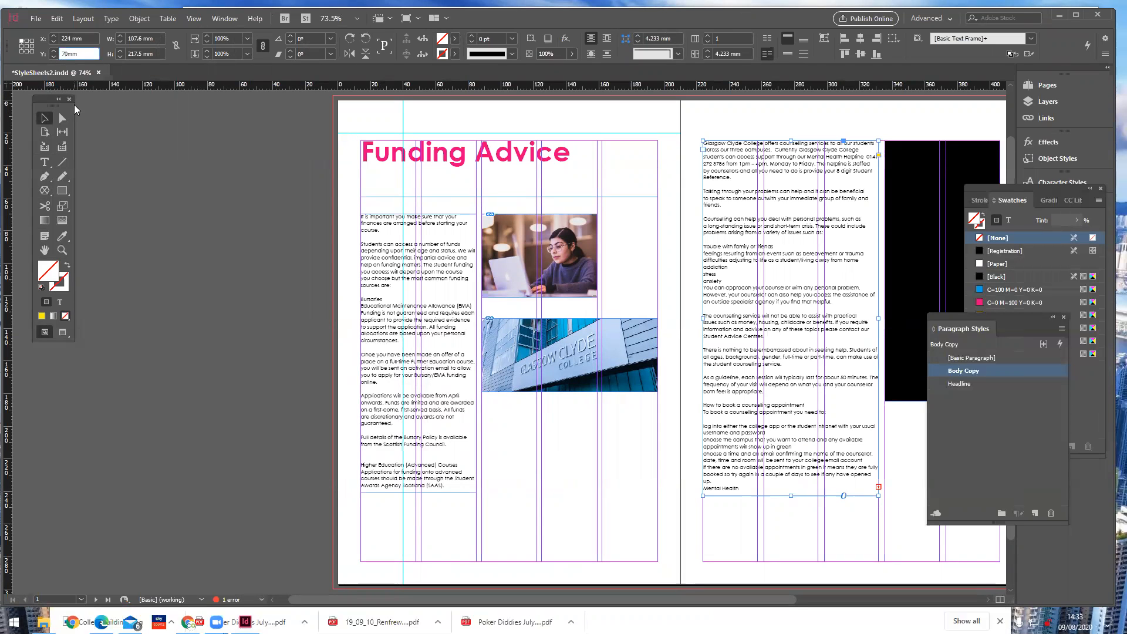
key("Return")
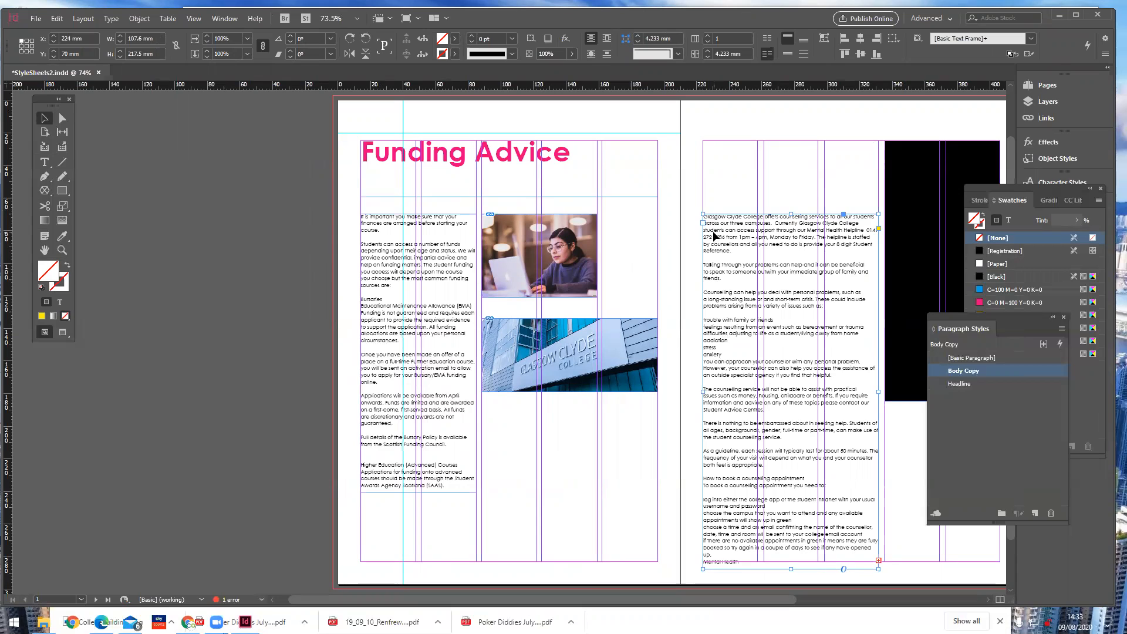
left_click(683, 316)
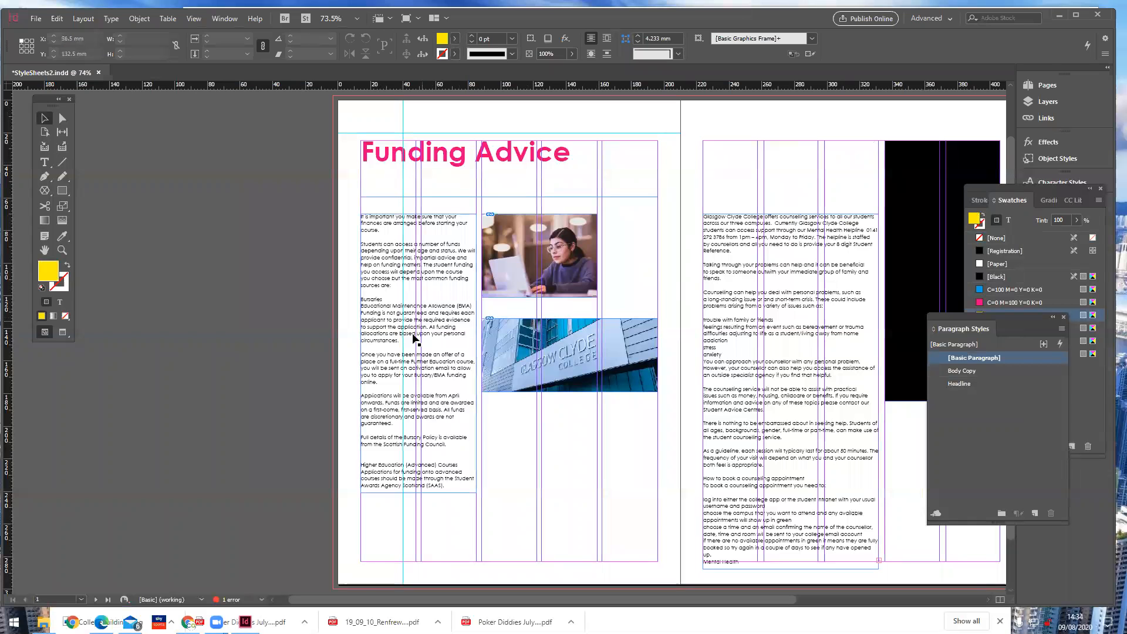
mouse_move(697, 71)
left_mouse_down()
mouse_move(657, 76)
mouse_move(697, 81)
left_mouse_up()
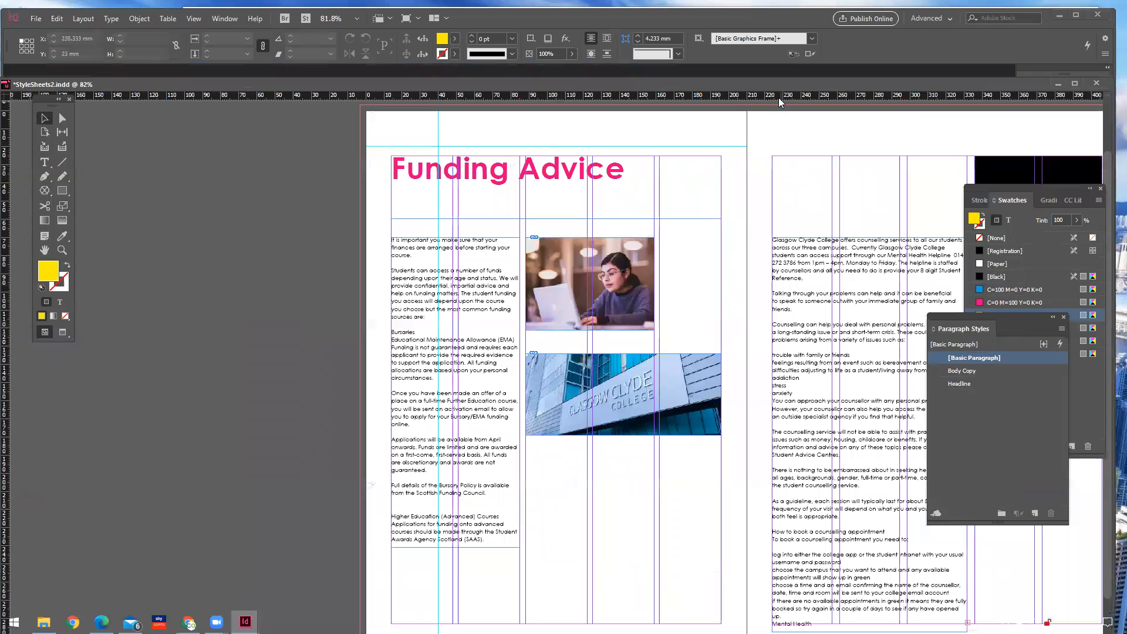
left_click_drag(770, 25, 722, 15)
left_click_drag(882, 80, 769, 62)
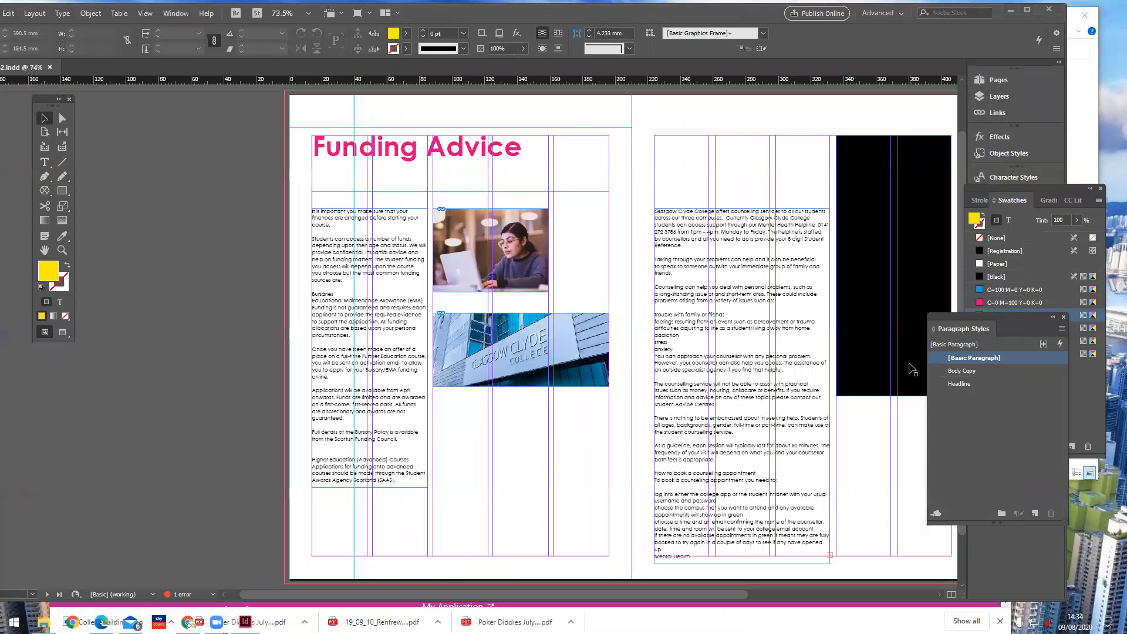
Edit the Body Copy paragraph style's basic character formats, setting the font size to 8 pt.
left_click(961, 371)
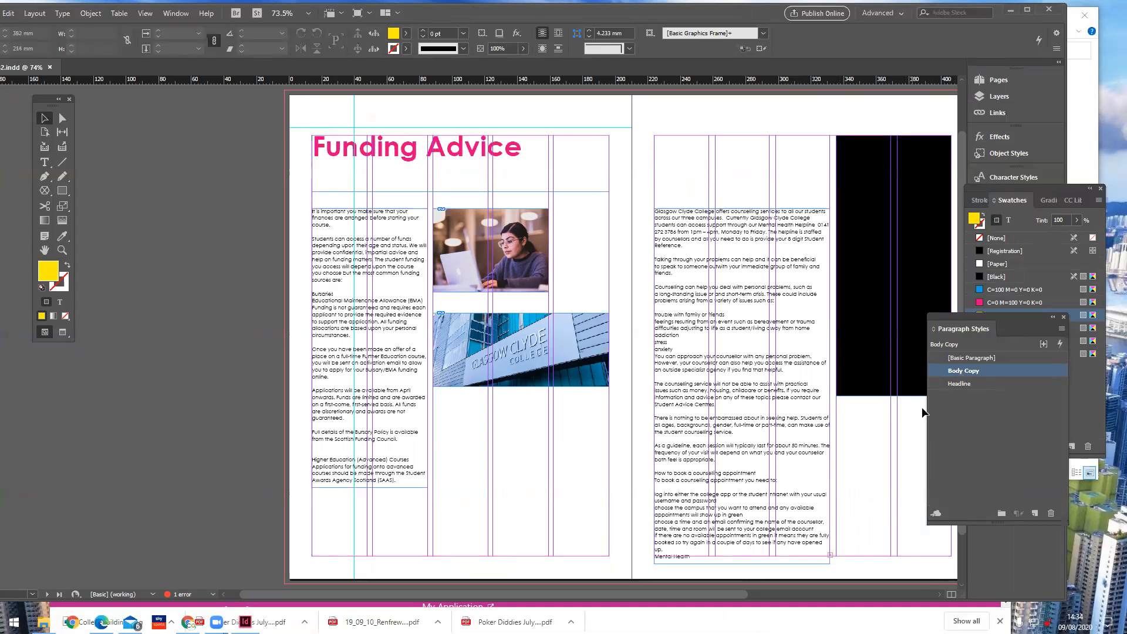
double_click(960, 372)
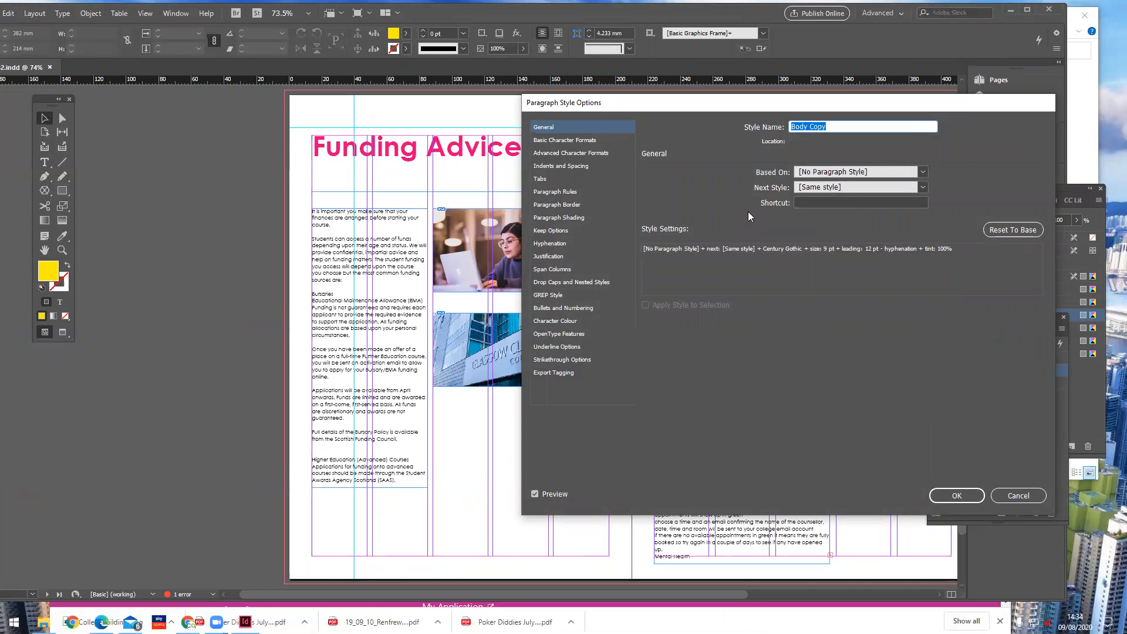
left_click(564, 141)
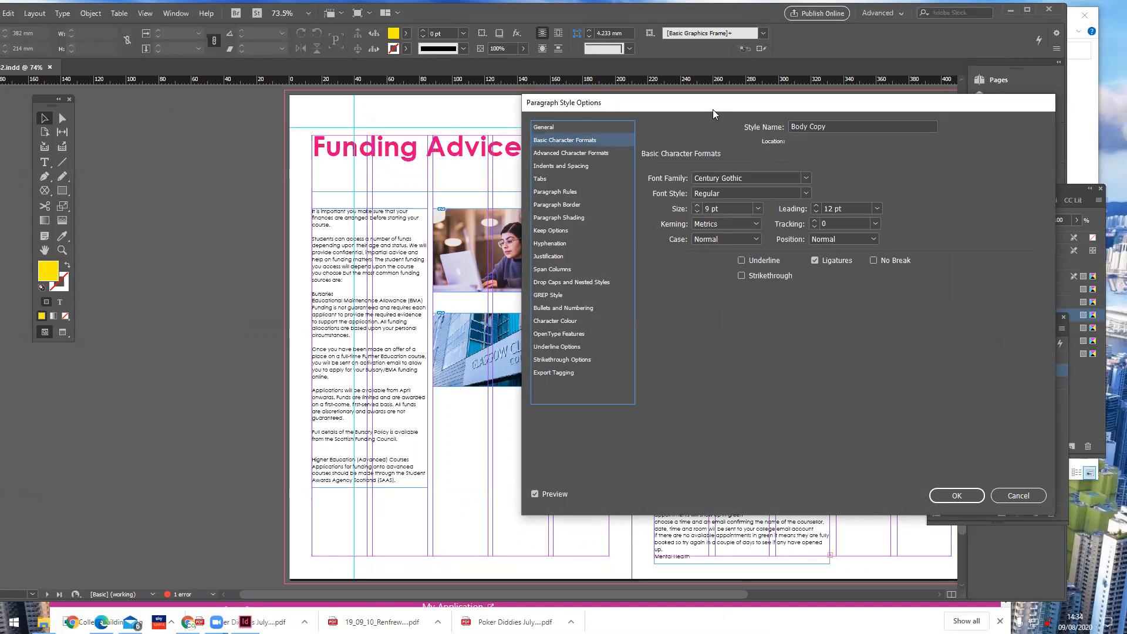
left_click_drag(713, 109, 755, 95)
left_click(740, 197)
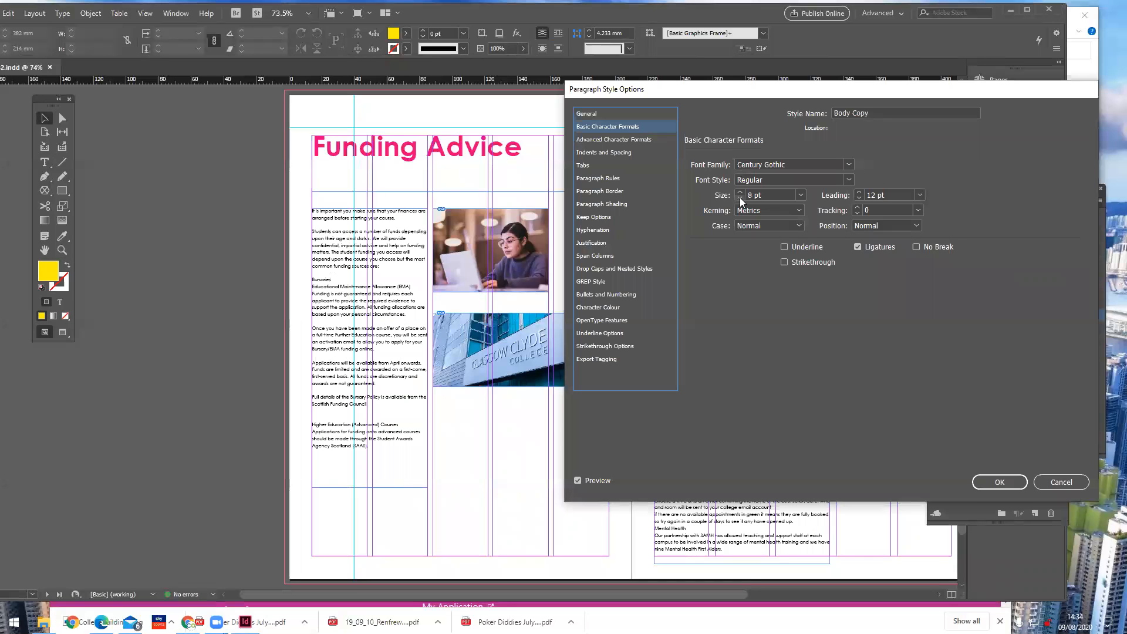
Compare the spread with and without the smaller body text using the preview option, and accept the style change.
left_click(577, 480)
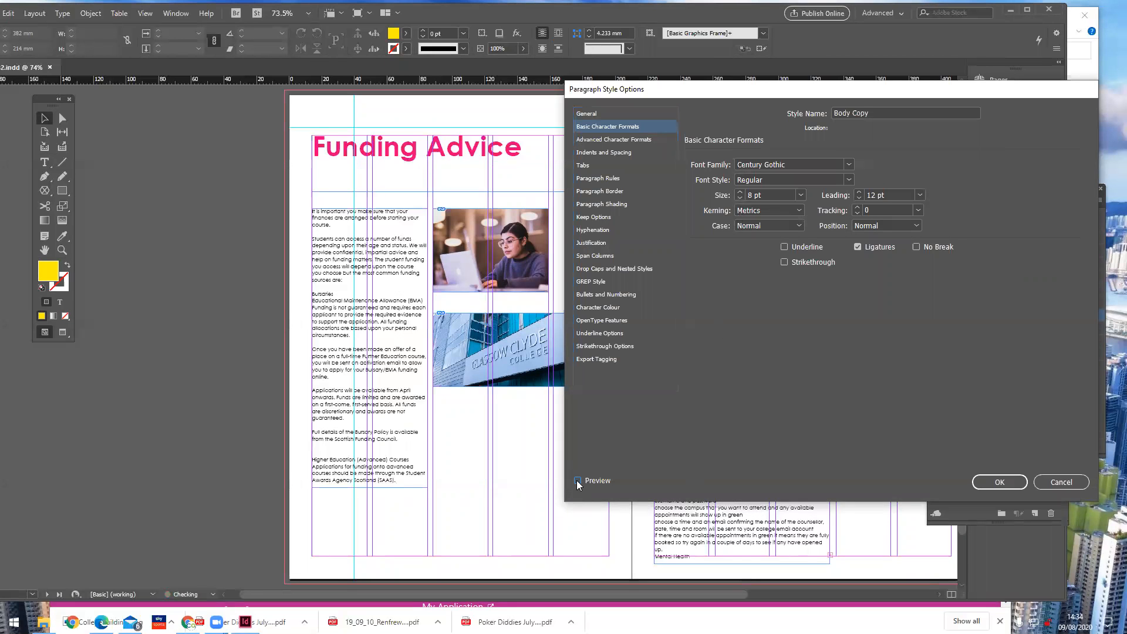
left_click(576, 480)
left_click(576, 480)
left_click(576, 480)
left_click(576, 480)
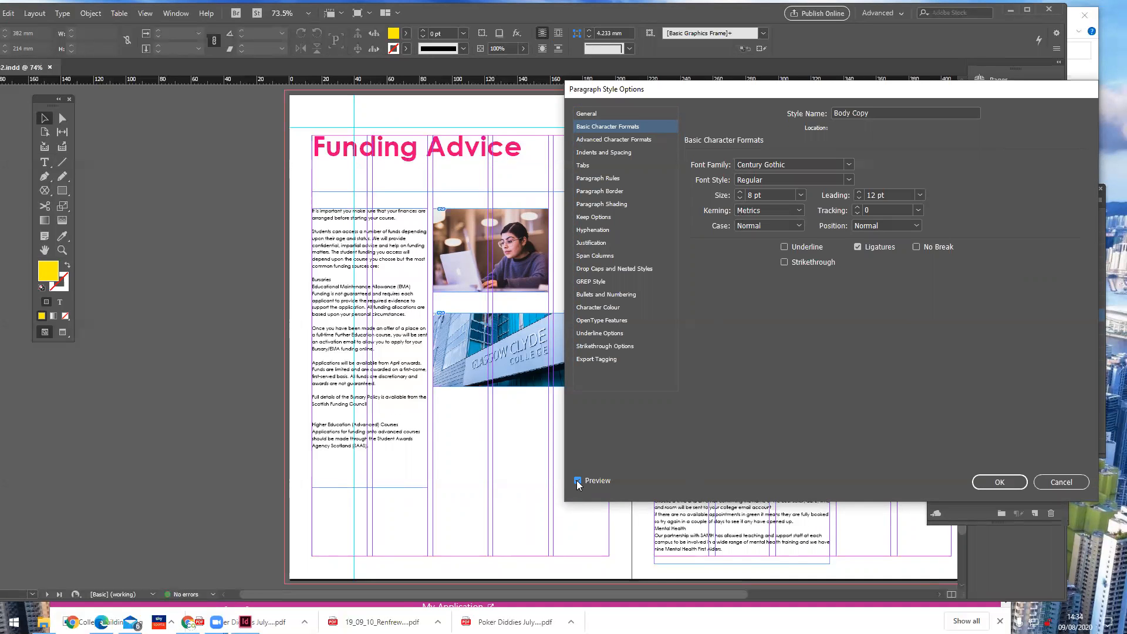
left_click(576, 480)
left_click(577, 480)
left_click(576, 480)
left_click(576, 480)
left_click(1004, 481)
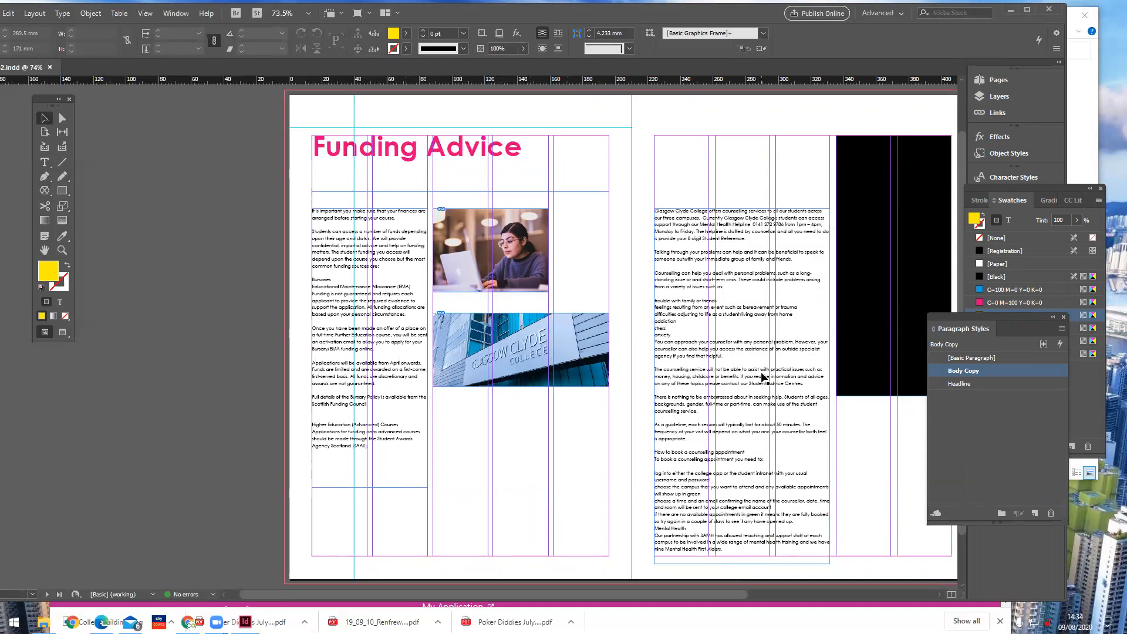
Draw a text frame three columns wide at the right-hand page's top margin, above the counselling text.
left_click(689, 372)
left_click(638, 391)
left_click(44, 162)
left_click_drag(654, 136, 825, 191)
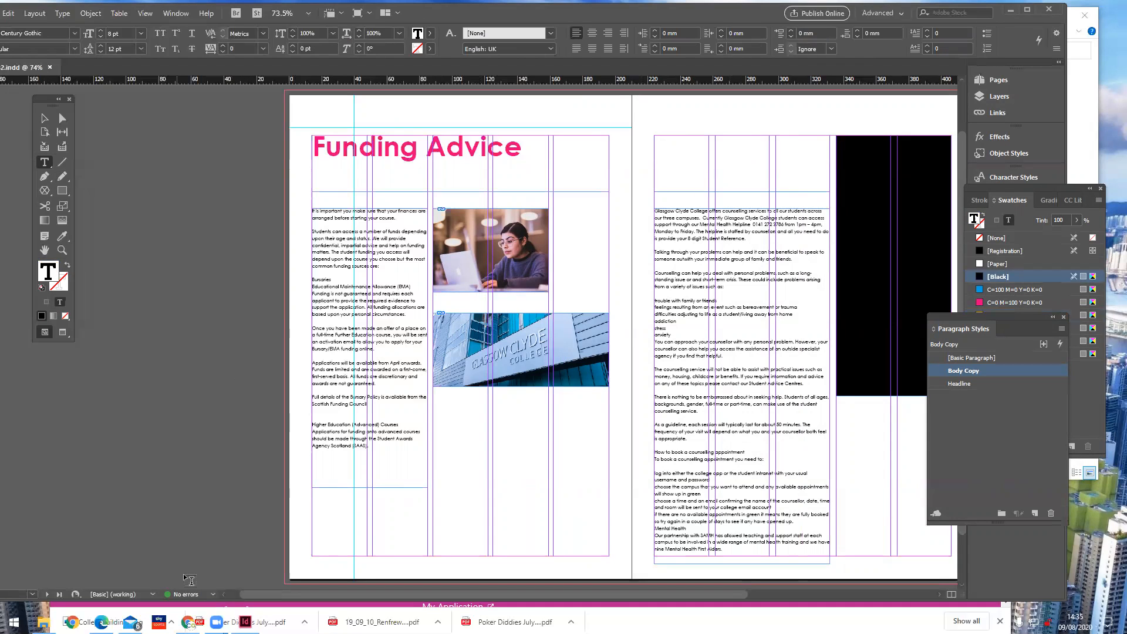
Switch to the college's student counselling web page in Chrome and copy the heading "Counselling".
left_click(176, 615)
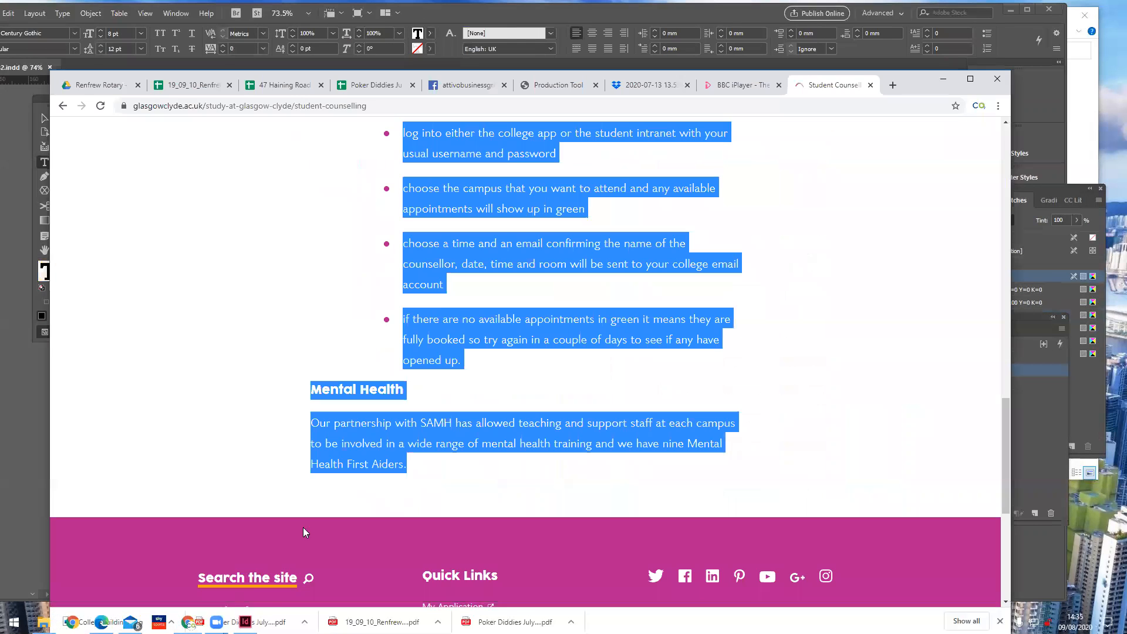
scroll(454, 282, "up", 18)
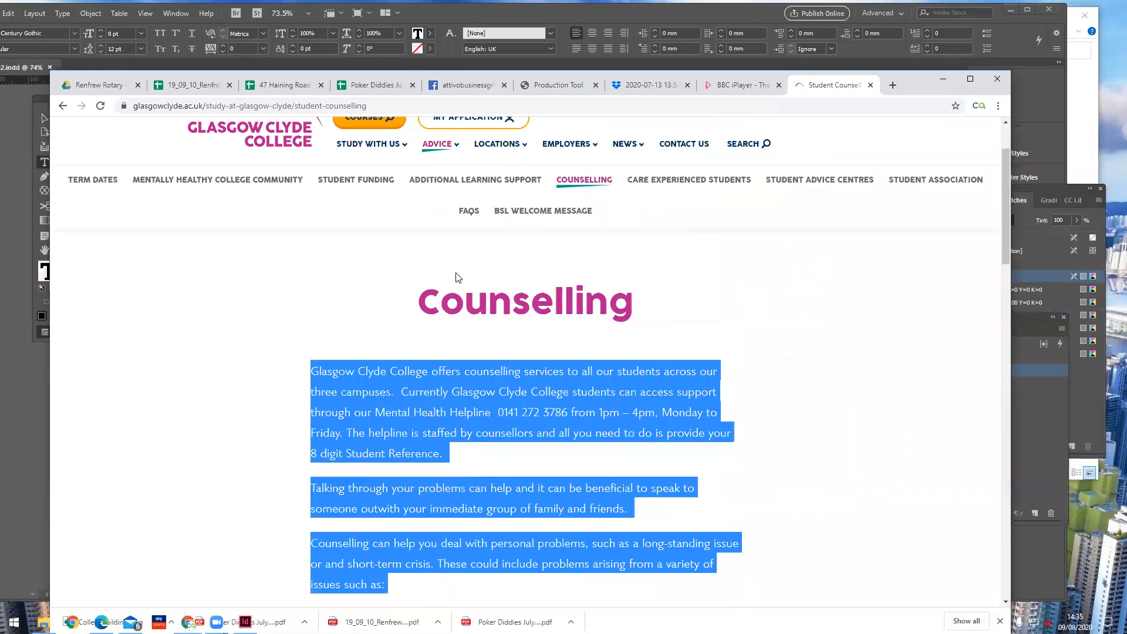
left_click_drag(419, 389, 631, 402)
right_click(618, 398)
left_click(633, 407)
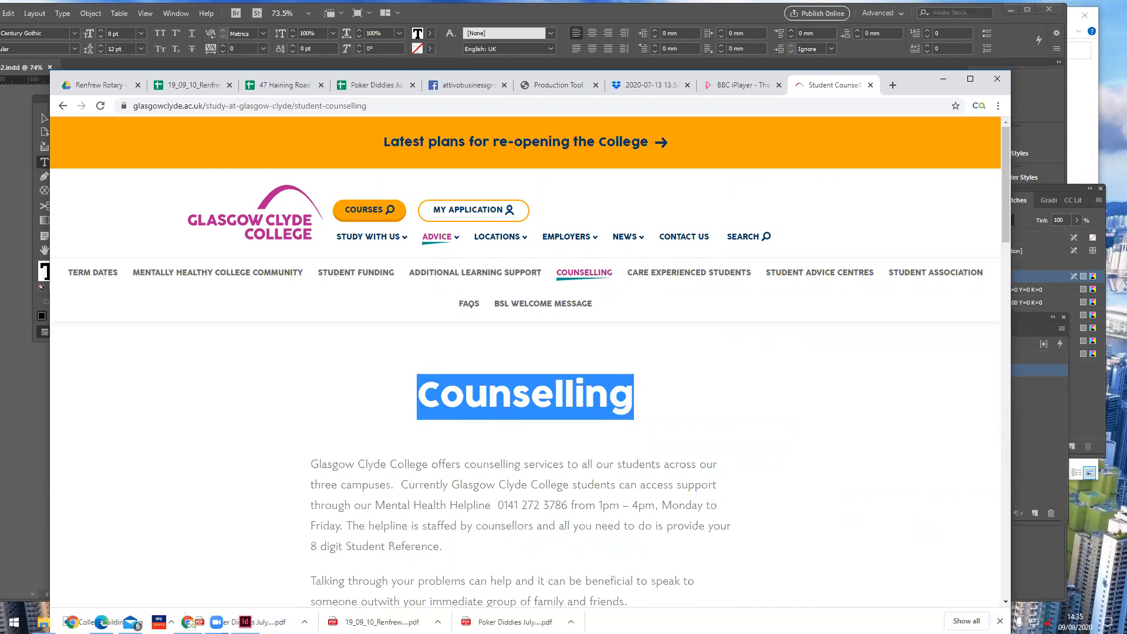
Return to InDesign, paste the heading into the new text frame and apply the Headline paragraph style to it.
left_click(245, 622)
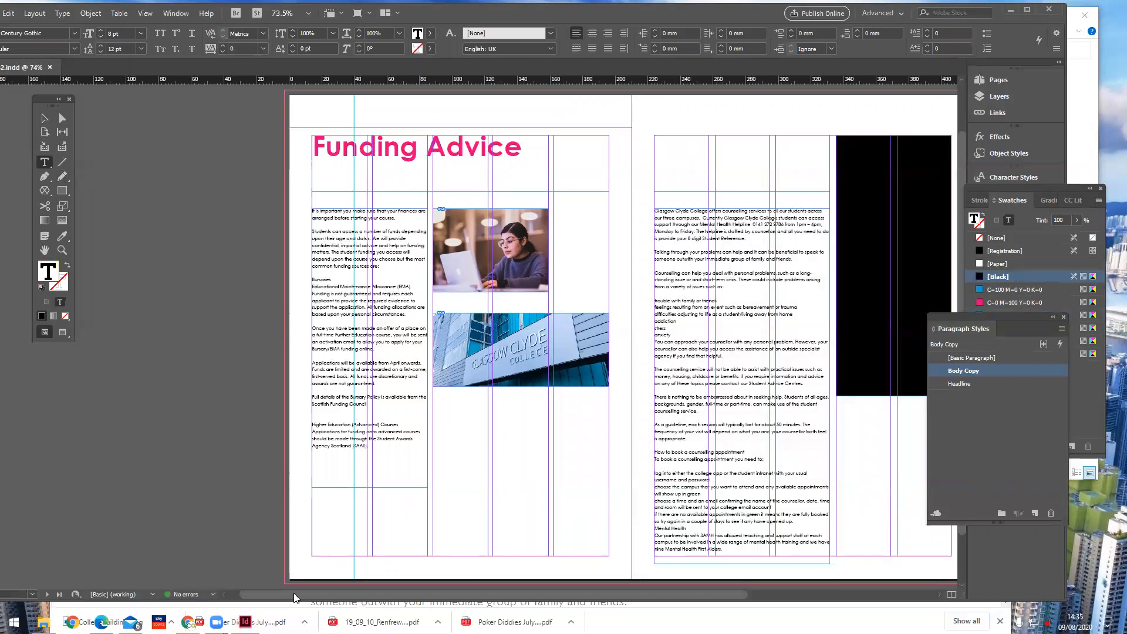
right_click(657, 140)
left_click(675, 149)
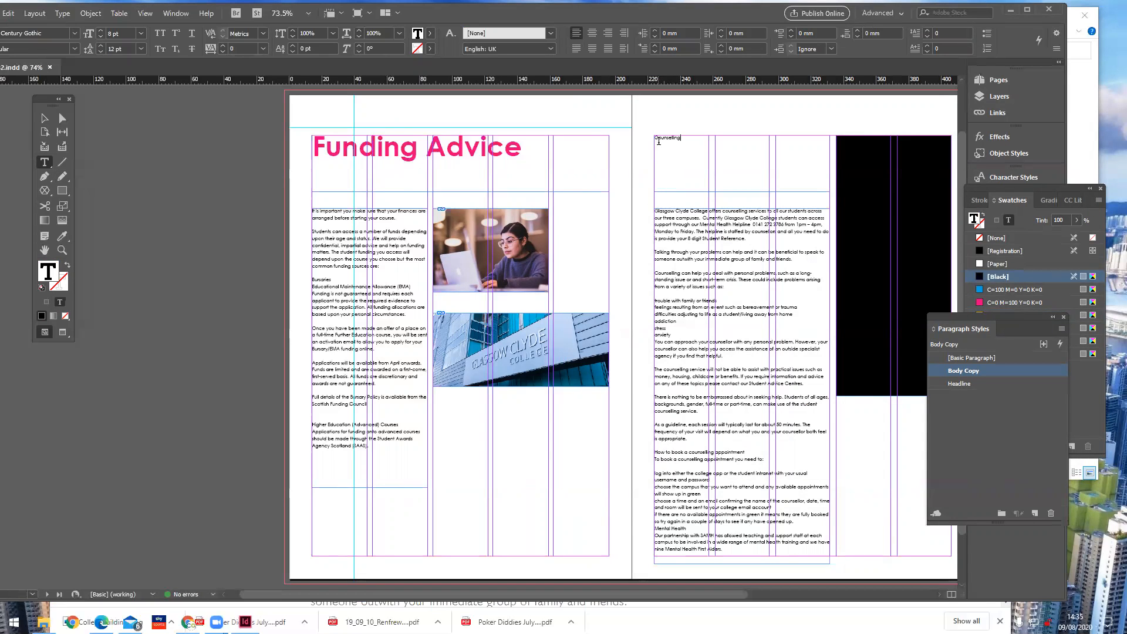
double_click(665, 135)
left_click(960, 385)
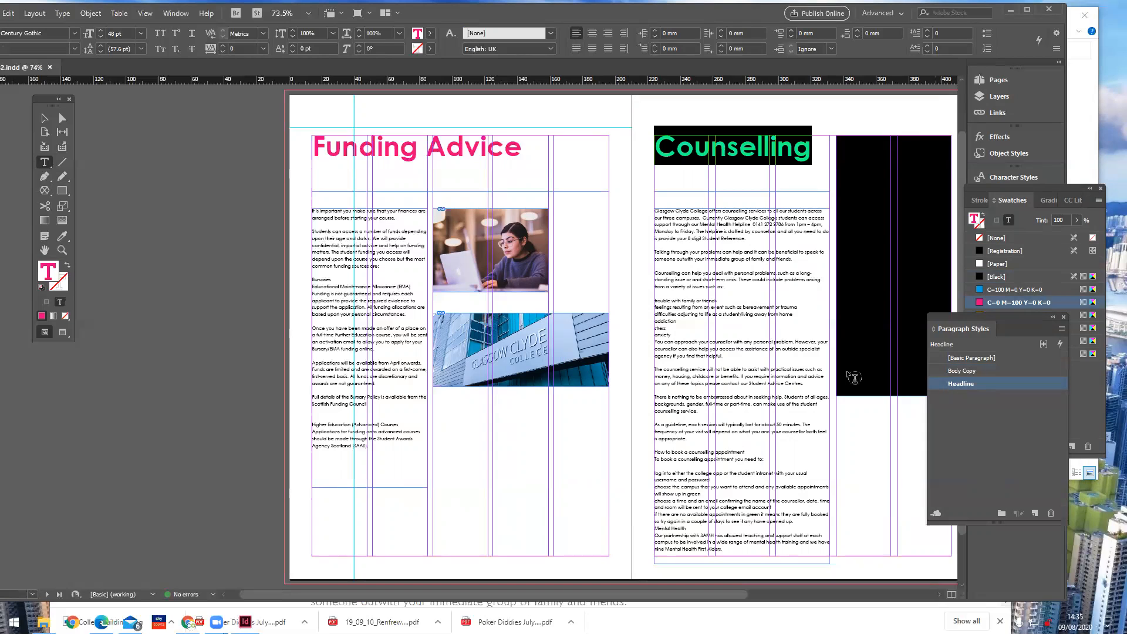
Copy the final "e" of the Funding Advice headline and paste it, with its formatting, before "trouble with family or friends" in the counselling text.
left_click(772, 349)
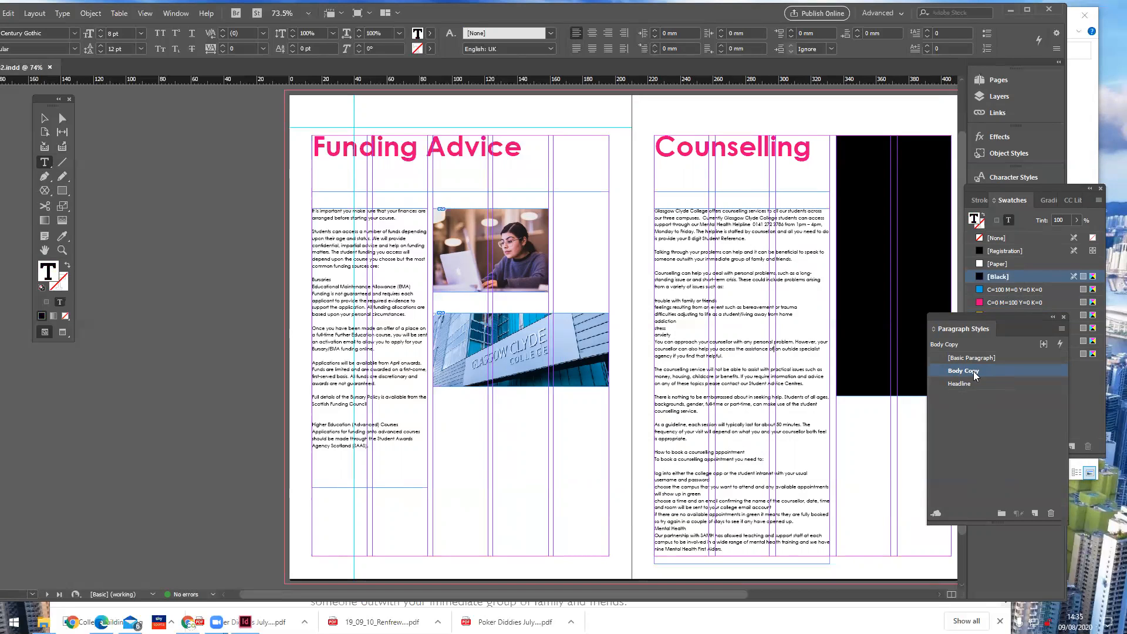
left_click(504, 143)
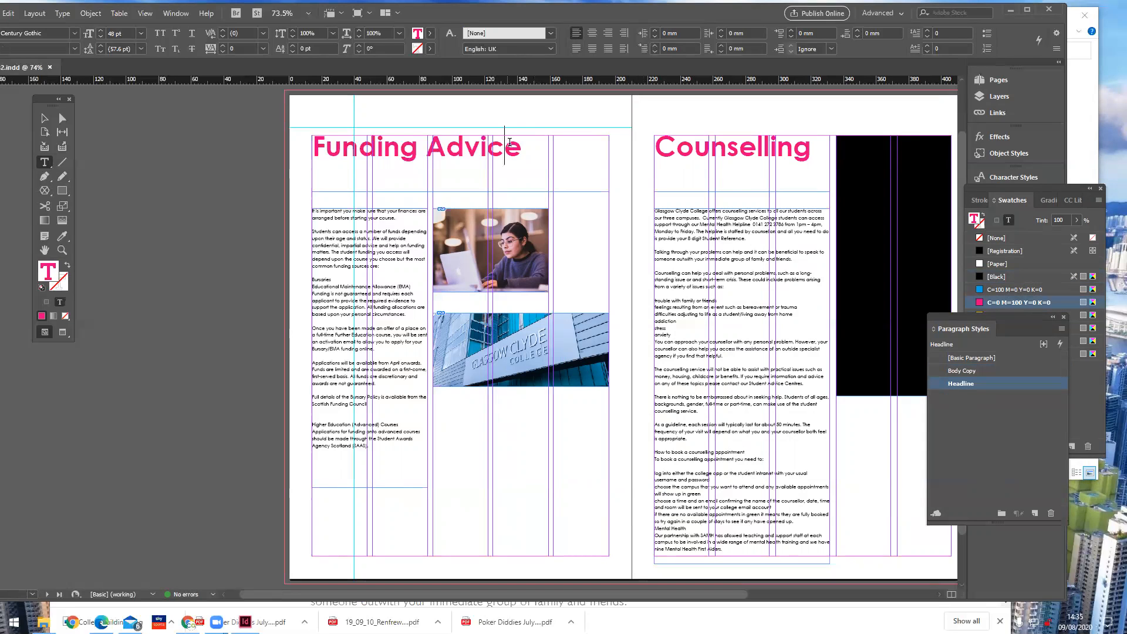
left_click_drag(509, 142, 515, 147)
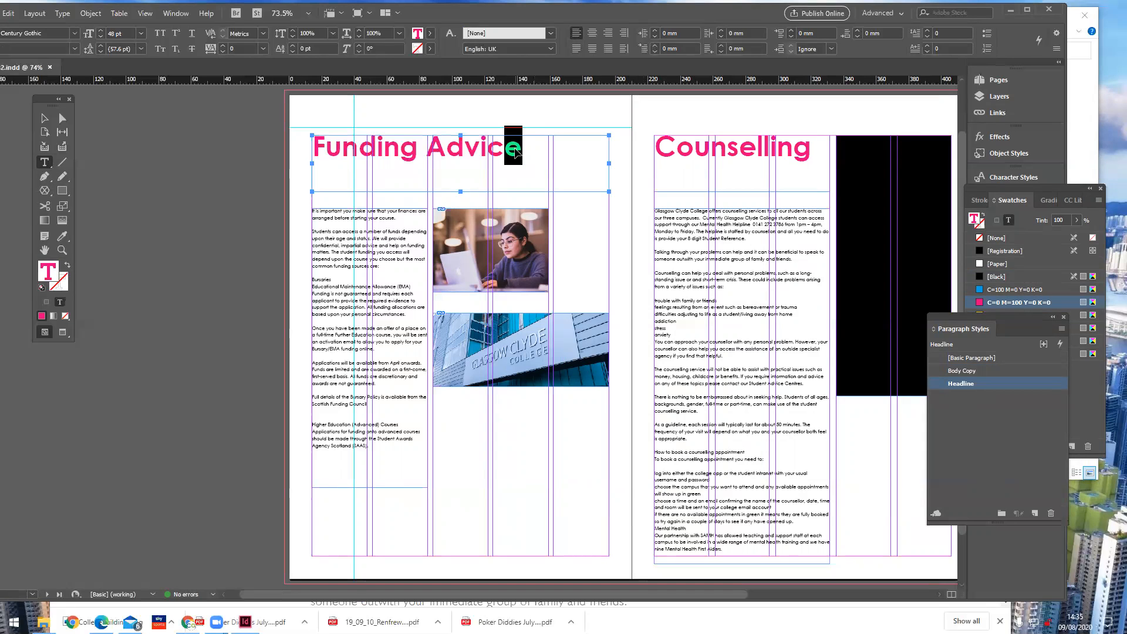
left_click(655, 300)
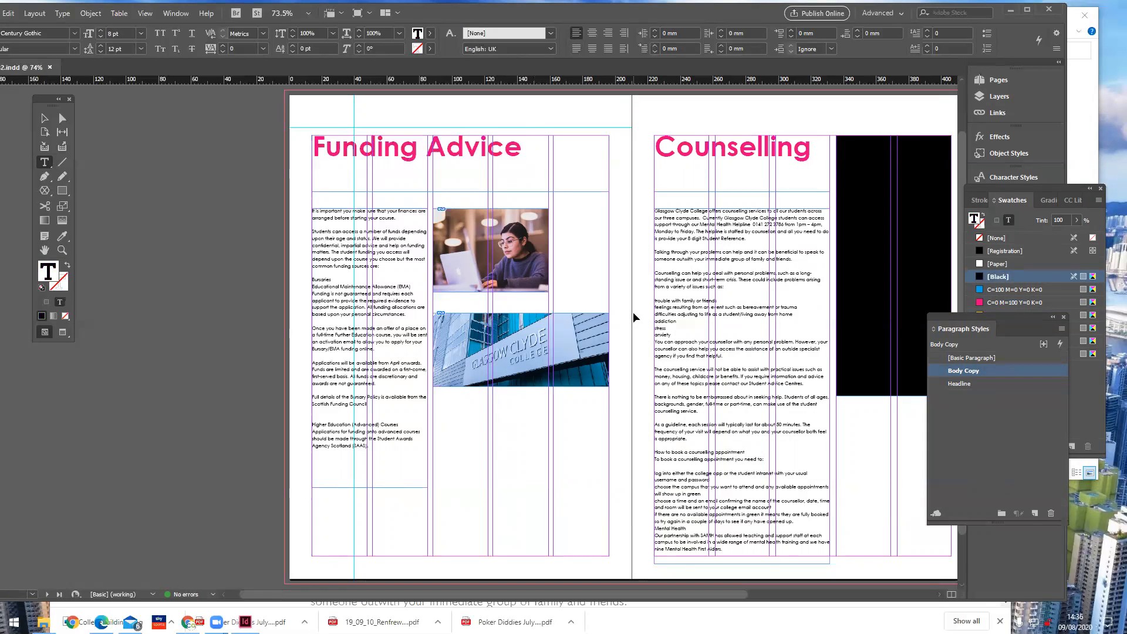
type("e")
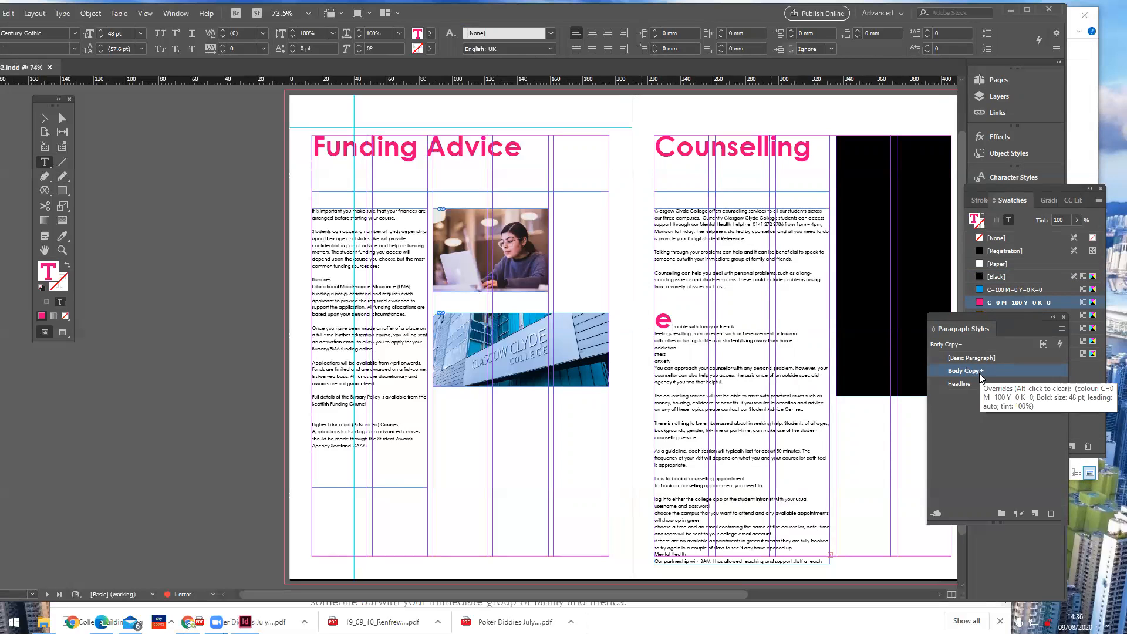
Select the counselling paragraphs around the oversized "e" and apply the Body Copy style with overrides cleared.
left_click(680, 351)
left_click_drag(668, 254, 730, 467)
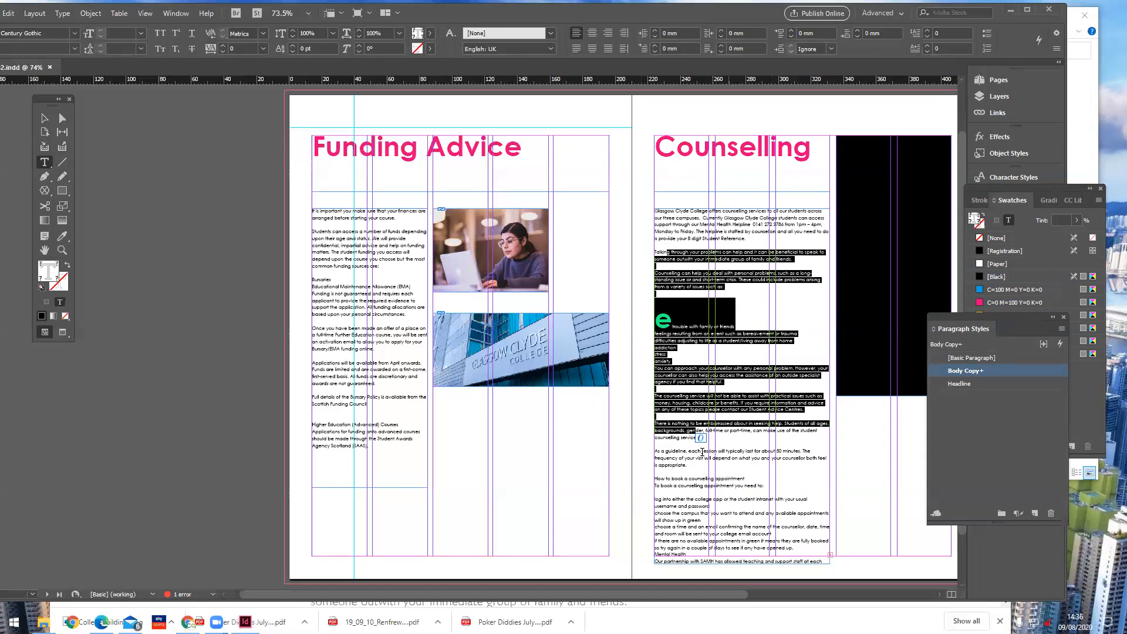
left_click(712, 368)
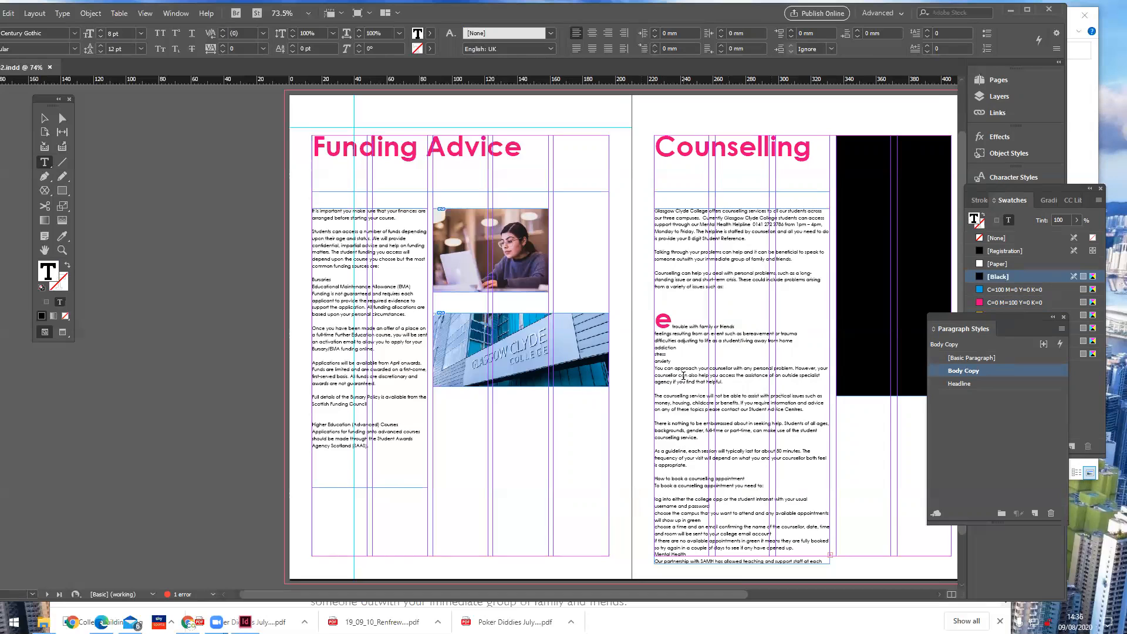
left_click_drag(681, 381, 655, 252)
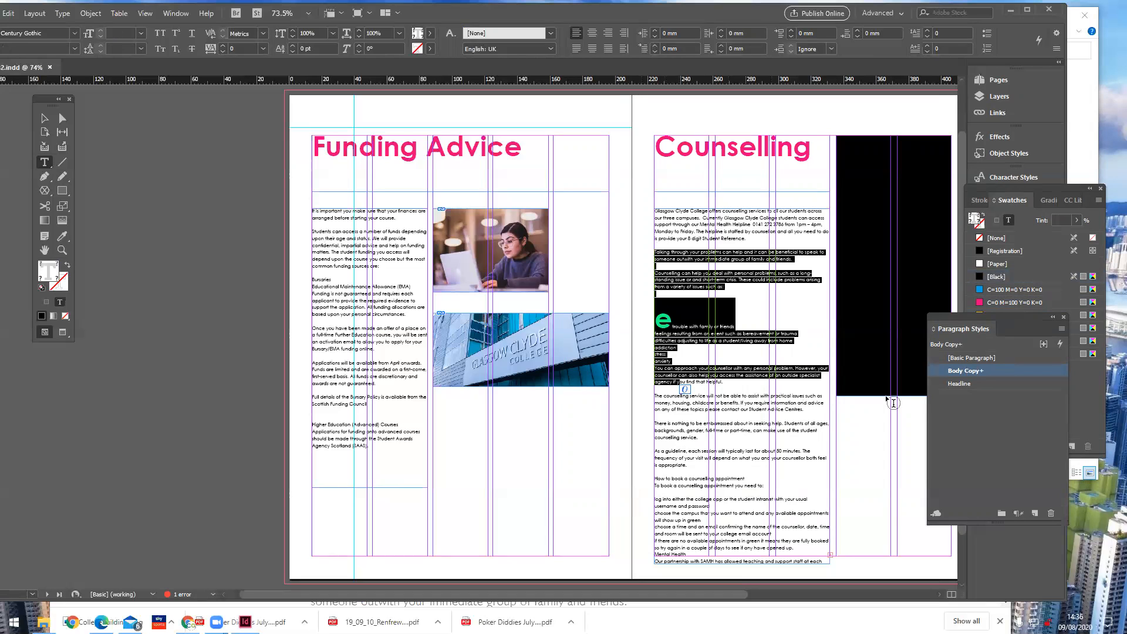
right_click(999, 369)
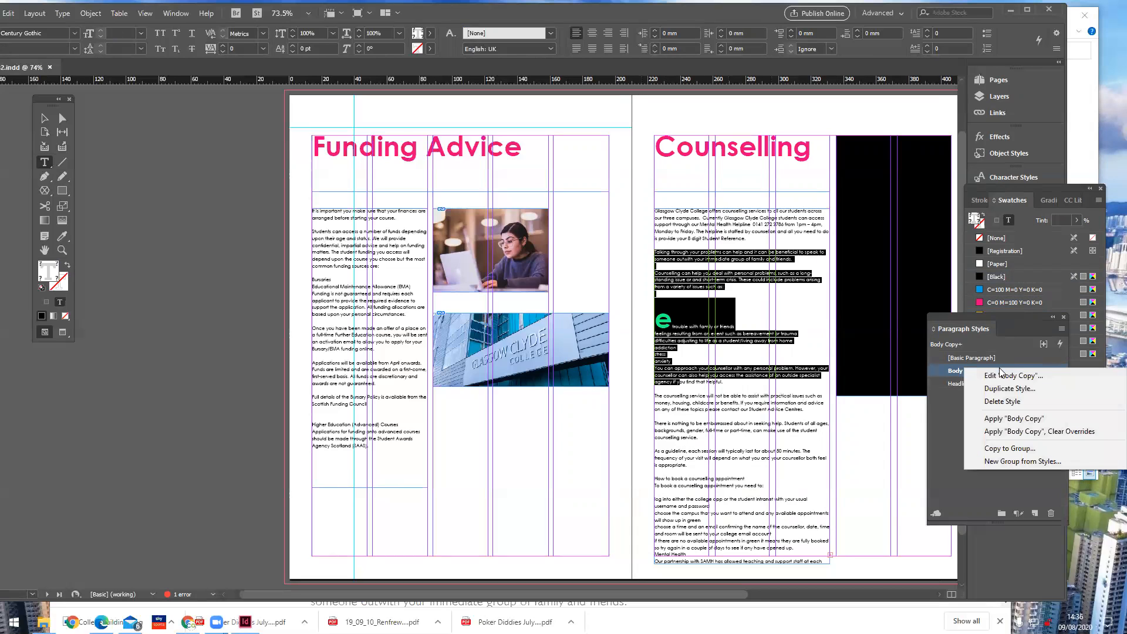
left_click(1009, 432)
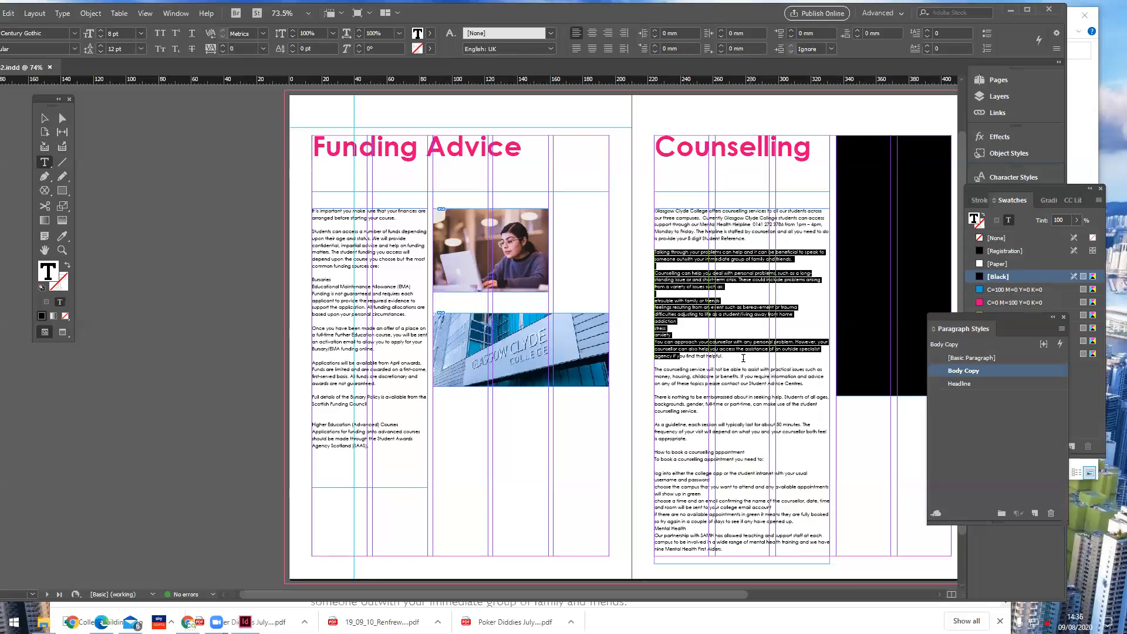
Deselect the text and view the spread in Preview screen mode without guides and frame edges.
left_click(44, 118)
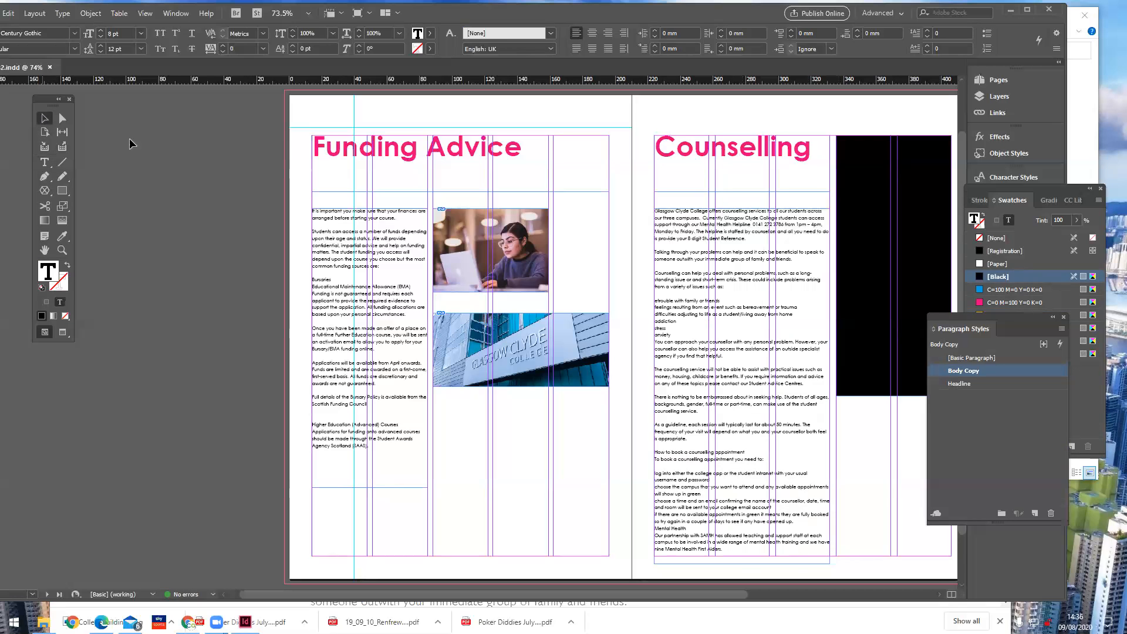
left_click(295, 157)
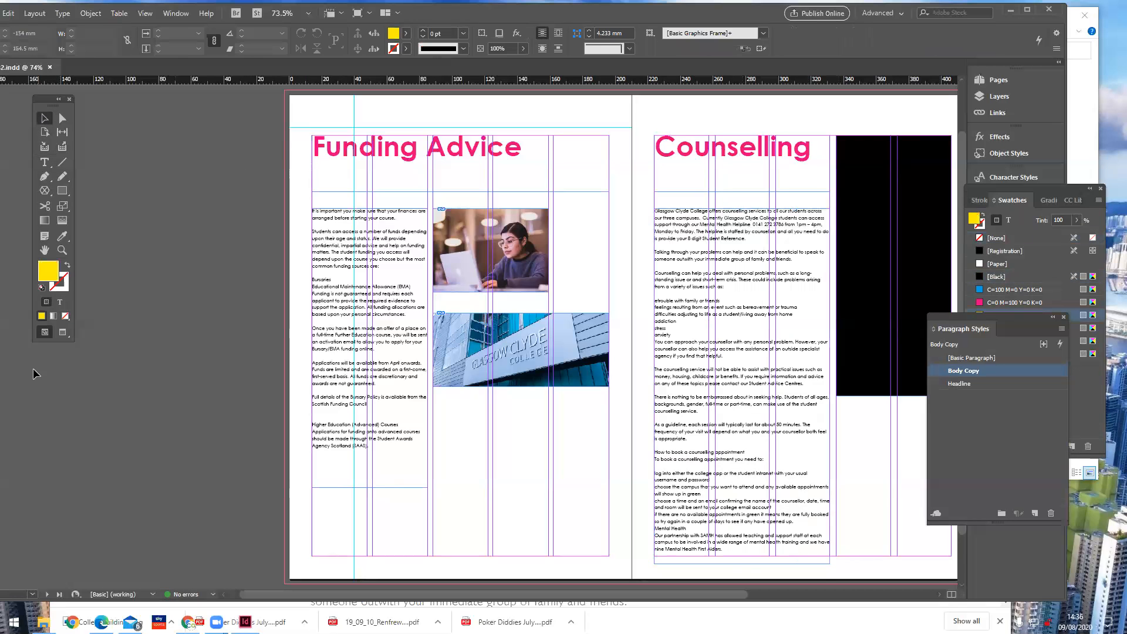
left_click(66, 332)
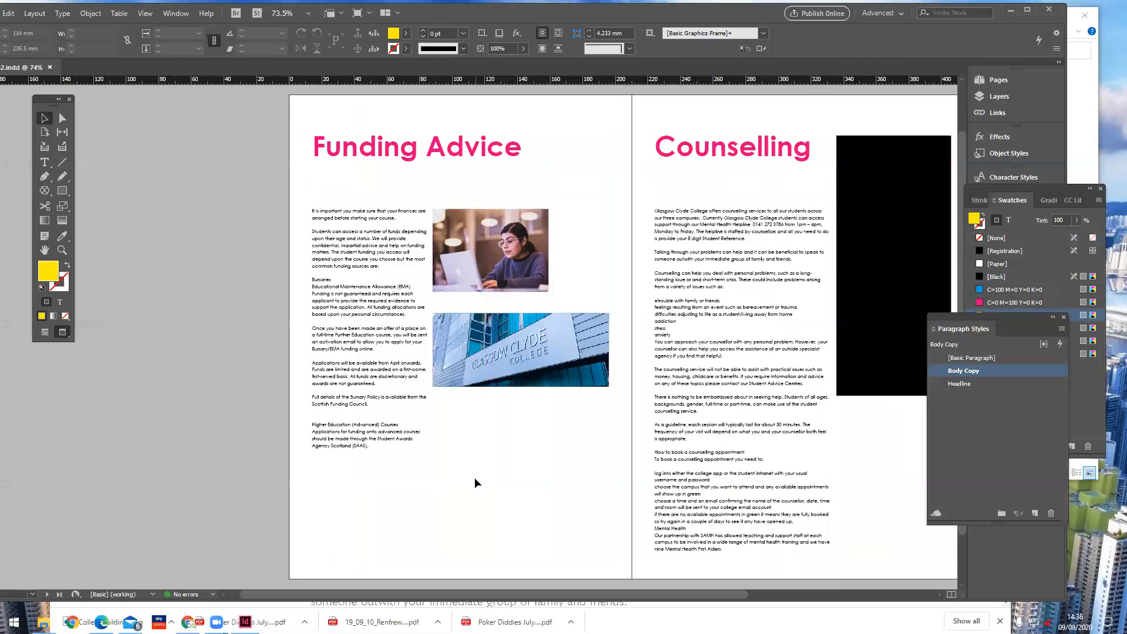